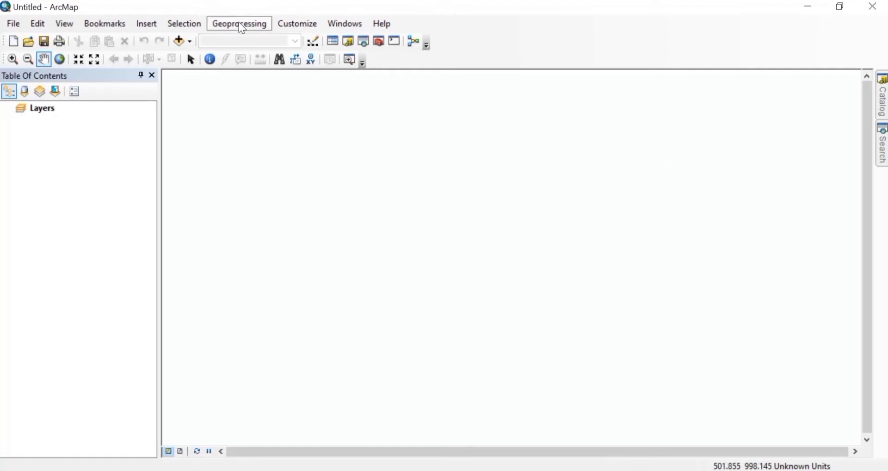
Open ArcToolbox and connect to the desktop LULC folder as a source for adding data
key(alt+g)
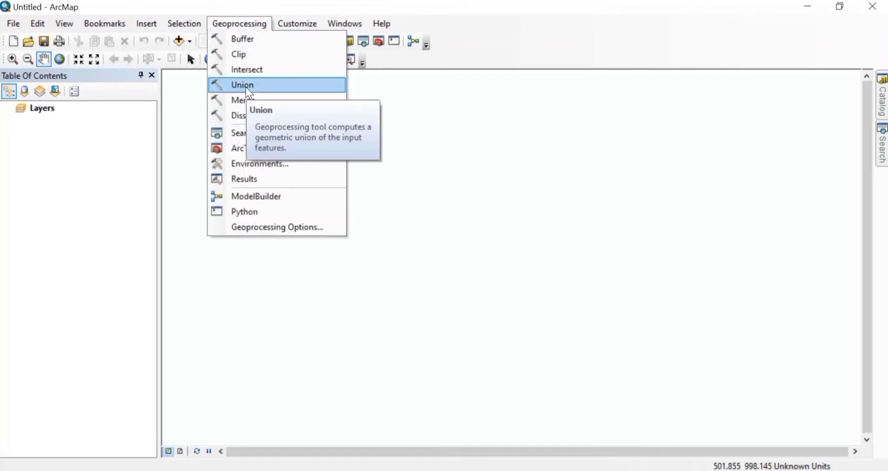
click(259, 151)
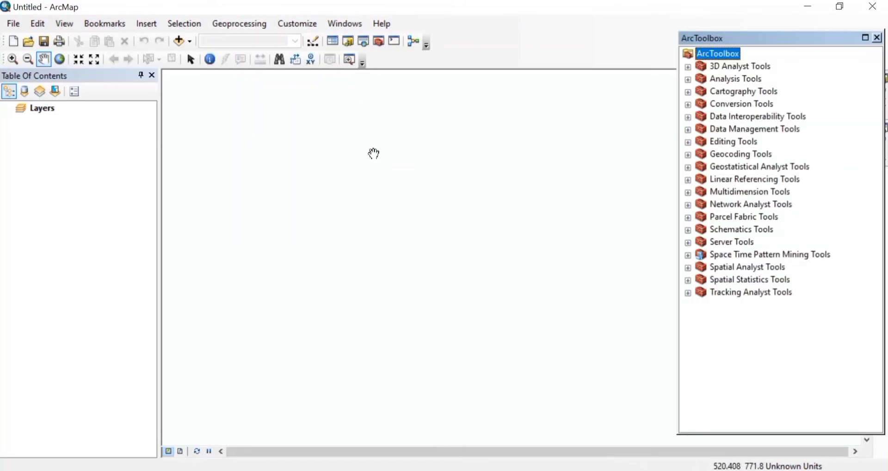
click(178, 41)
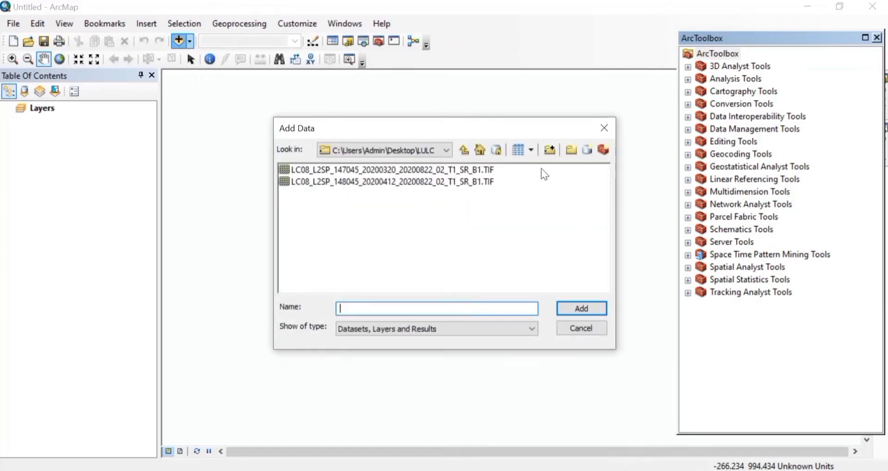
click(553, 148)
click(383, 289)
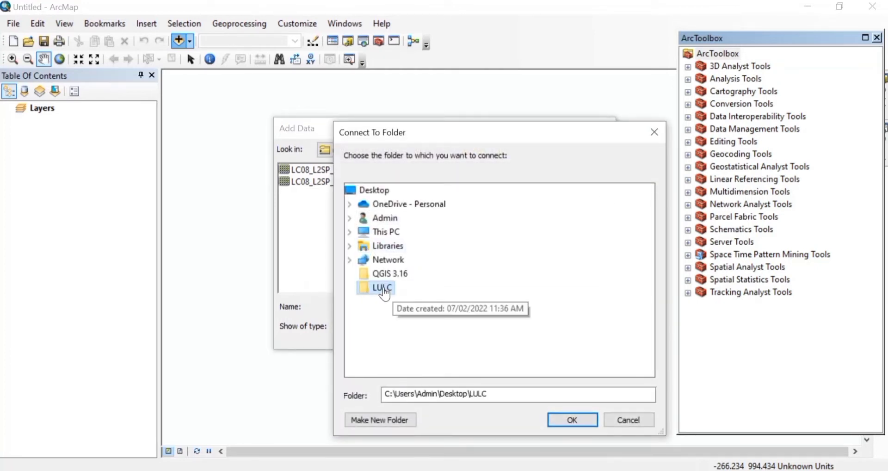
click(572, 421)
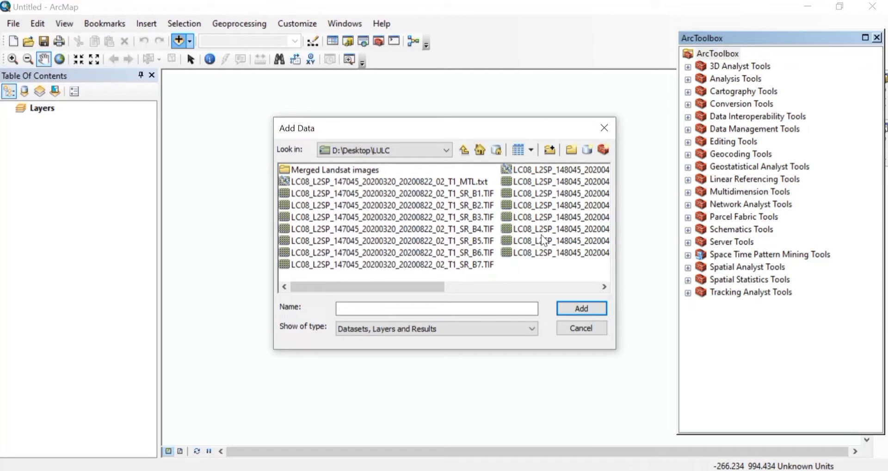
Add the SR_B1 TIF rasters of Landsat scenes 148045 and 147045 from the LULC folder to the map
scroll(541, 235, right, 2)
scroll(542, 235, left, 2)
scroll(552, 190, right, 2)
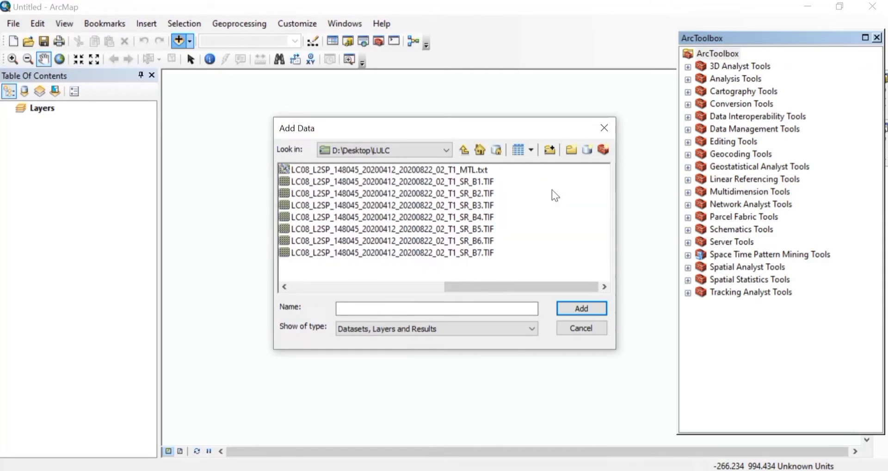
click(477, 182)
scroll(488, 234, left, 2)
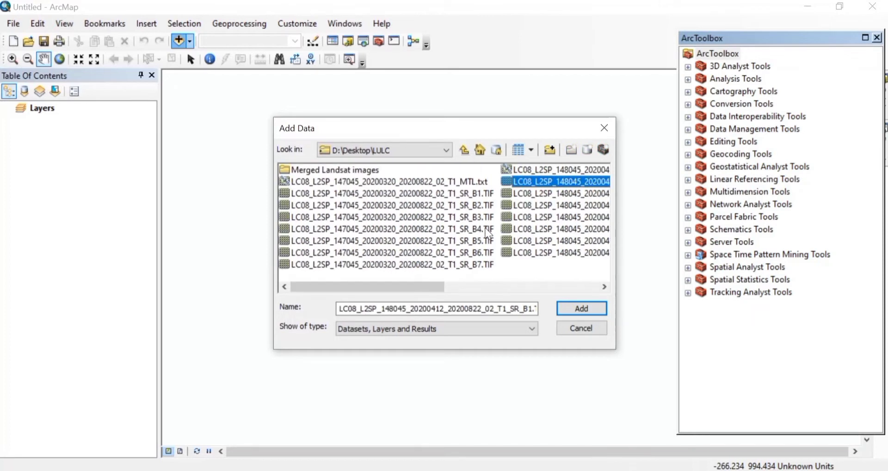
ctrl+click(468, 193)
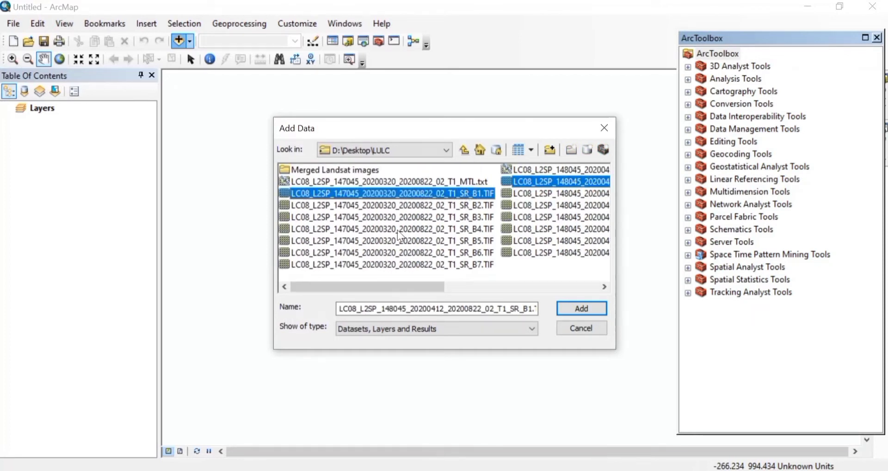
click(582, 309)
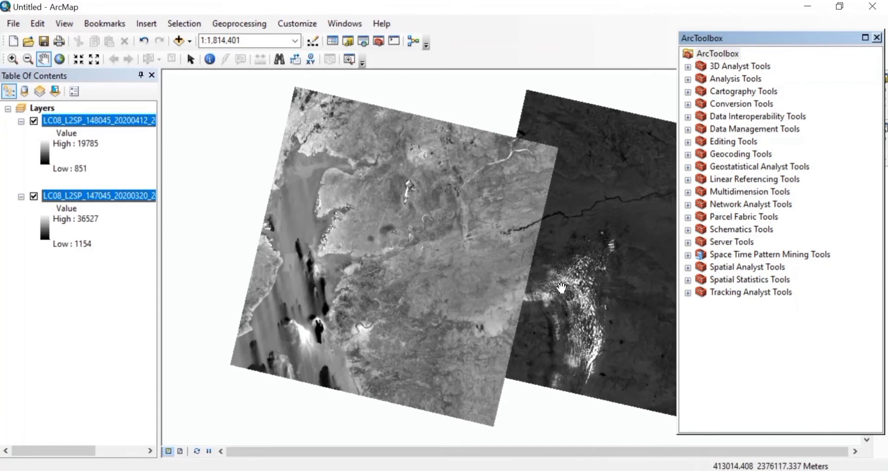
Toggle the 147045 band 1 layer off and on to compare the coverage of the two adjoining scenes
drag(561, 287, 471, 281)
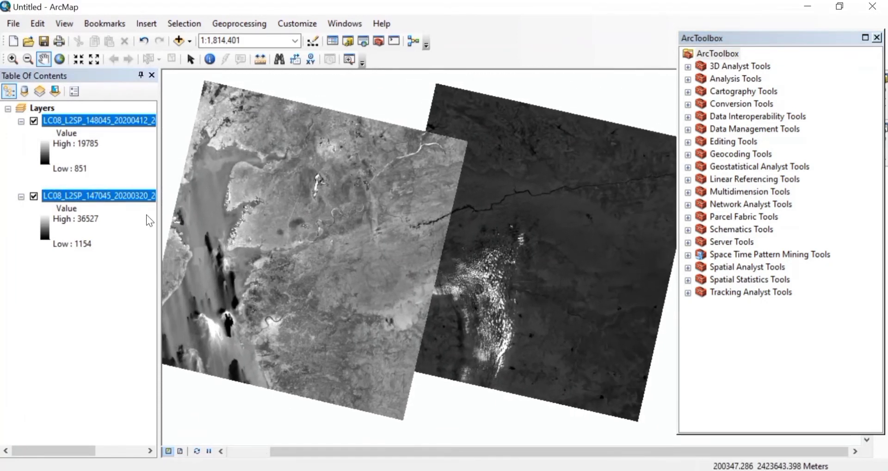
click(34, 196)
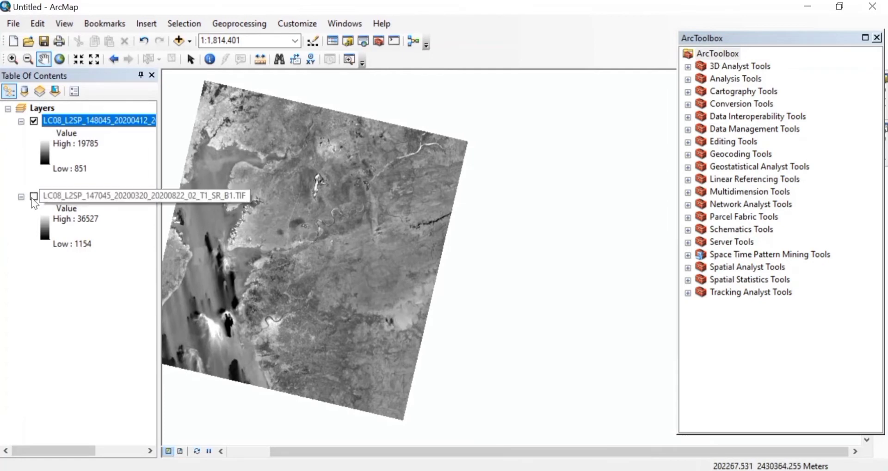
click(33, 197)
mouse_move(466, 241)
mouse_down()
mouse_move(407, 264)
mouse_move(406, 243)
mouse_move(456, 243)
mouse_up()
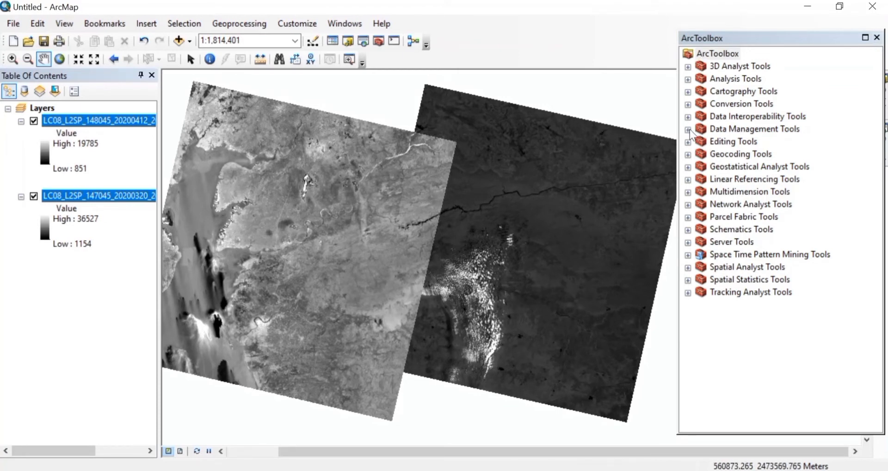
Open the Mosaic To New Raster tool from the Raster Dataset toolset of the Data Management Tools
click(736, 133)
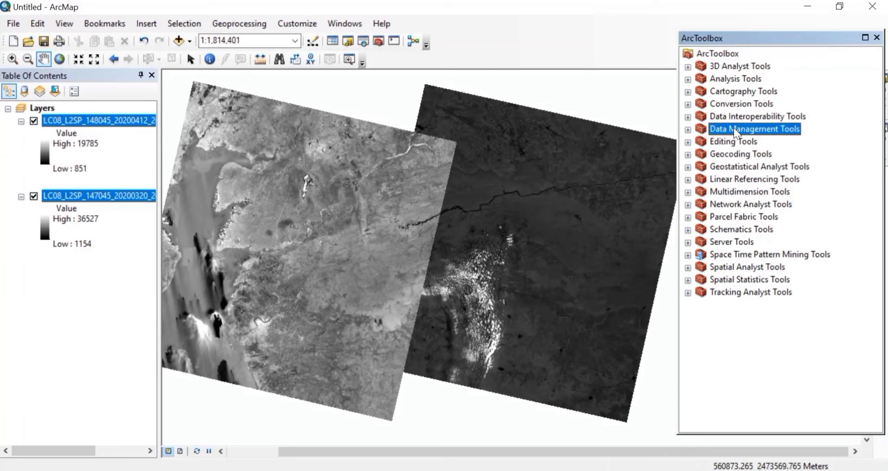
click(688, 130)
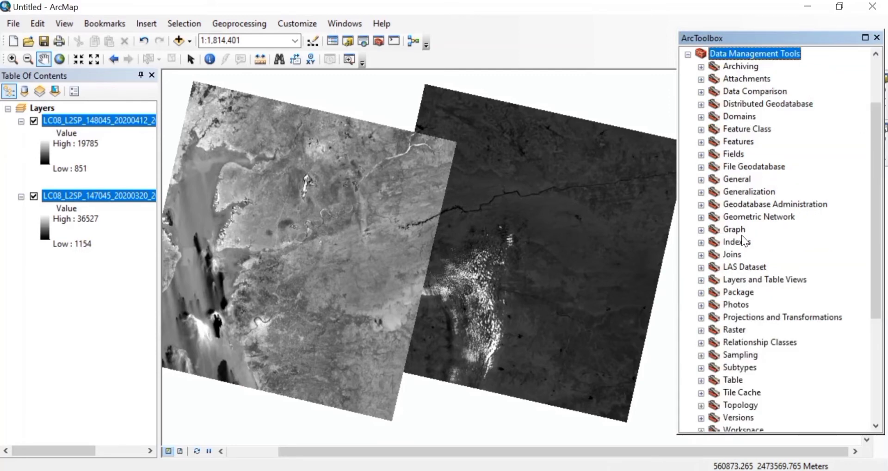
scroll(743, 240, down, 2)
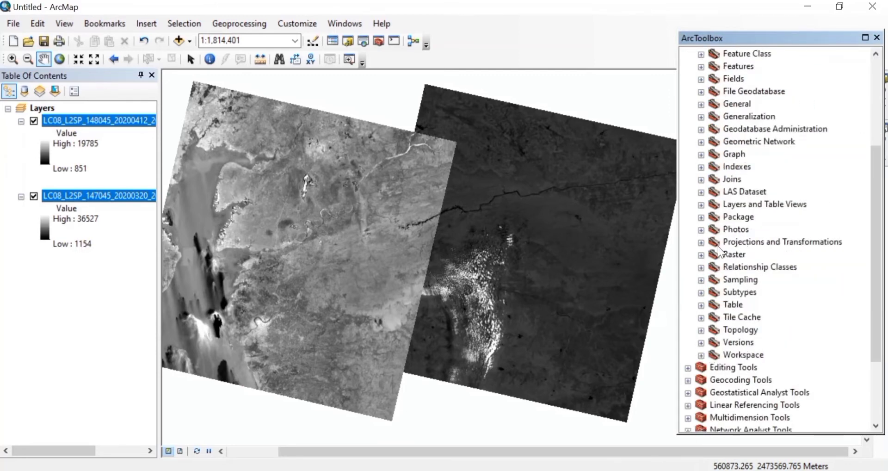
click(733, 255)
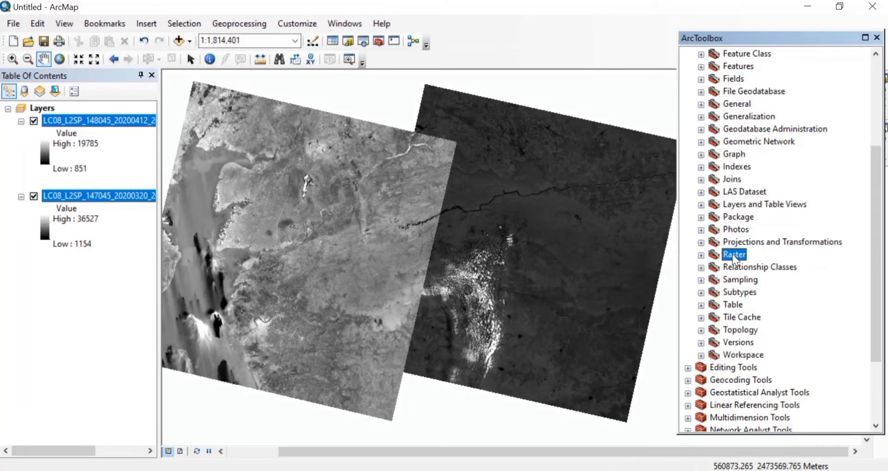
click(702, 255)
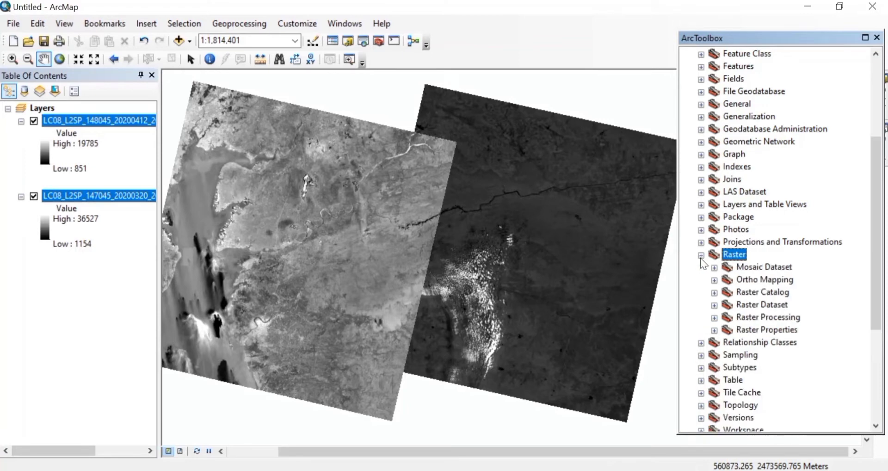
click(715, 305)
scroll(780, 318, down, 3)
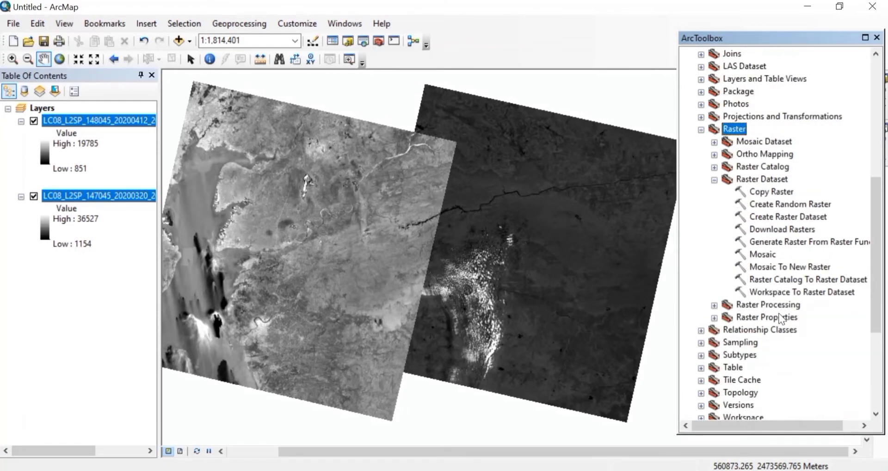
double_click(771, 268)
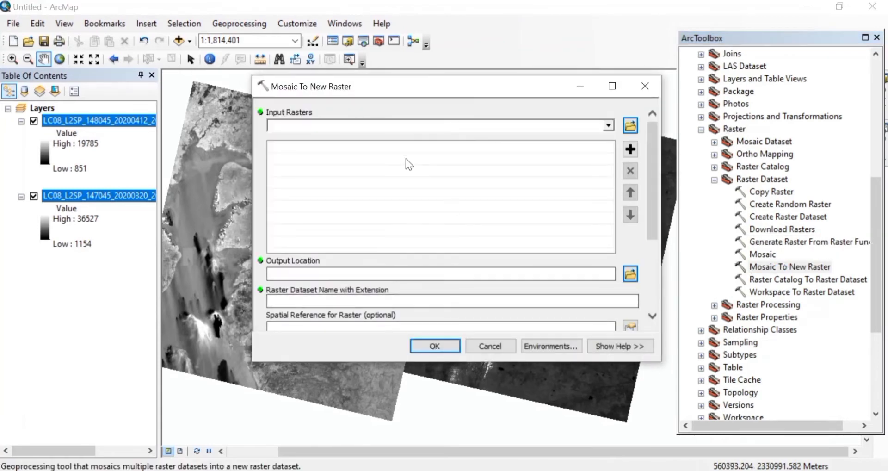
Add the 148045 and 147045 SR_B1 rasters as the input rasters of the mosaic
click(609, 126)
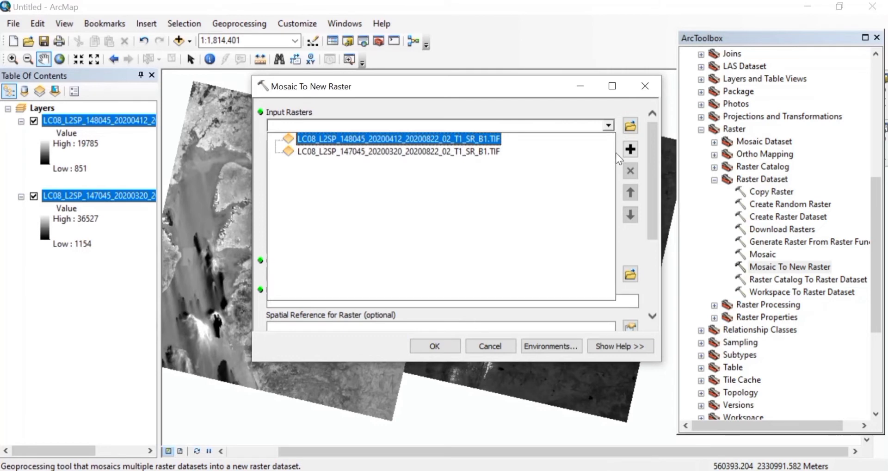
click(454, 139)
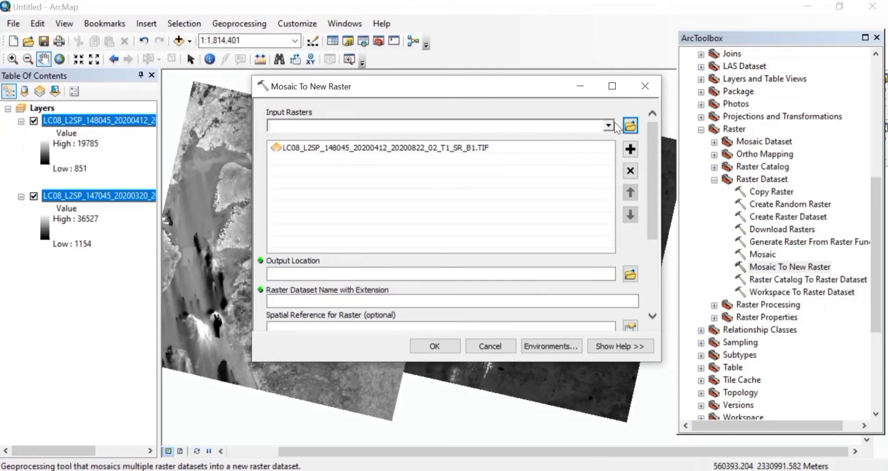
click(615, 124)
click(471, 151)
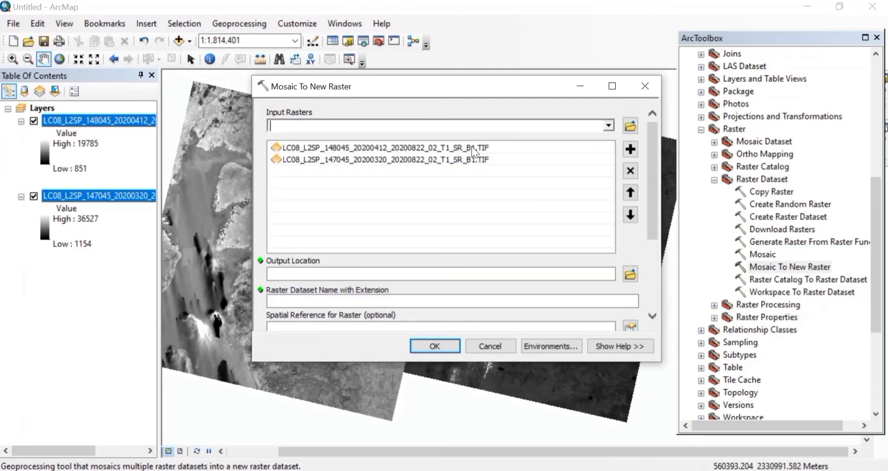
Set the mosaic's output location to the Merged Landsat images folder and name the raster dataset B.tif
click(630, 273)
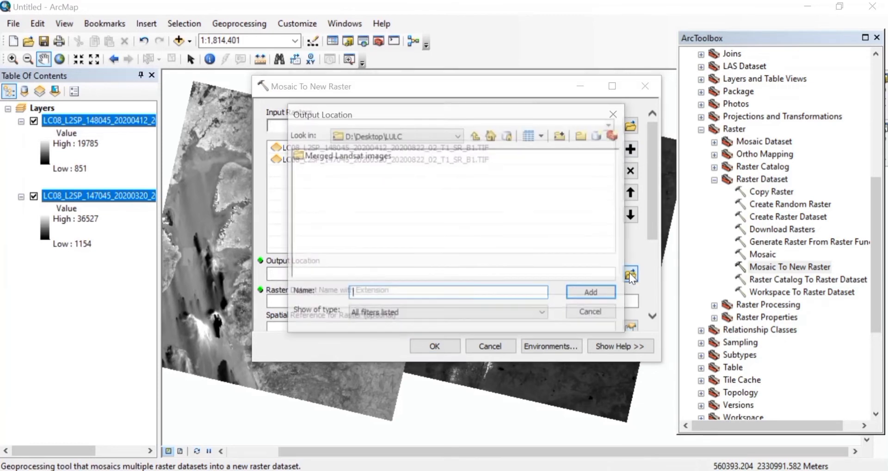
click(357, 157)
click(601, 291)
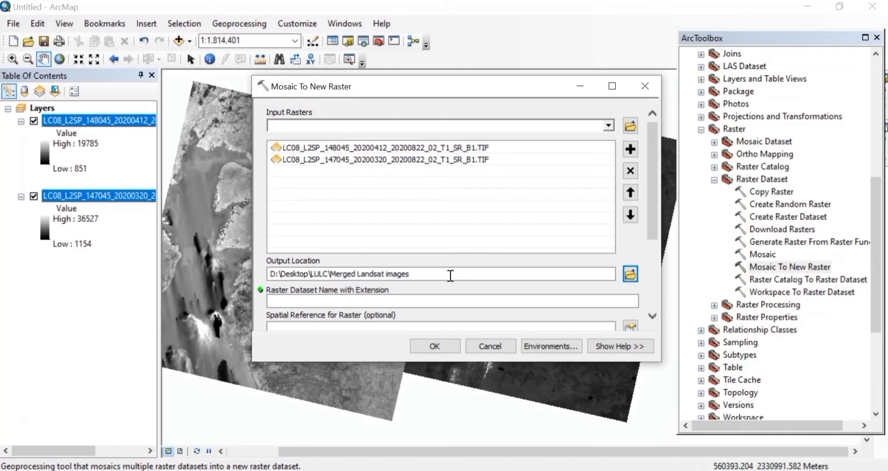
click(375, 303)
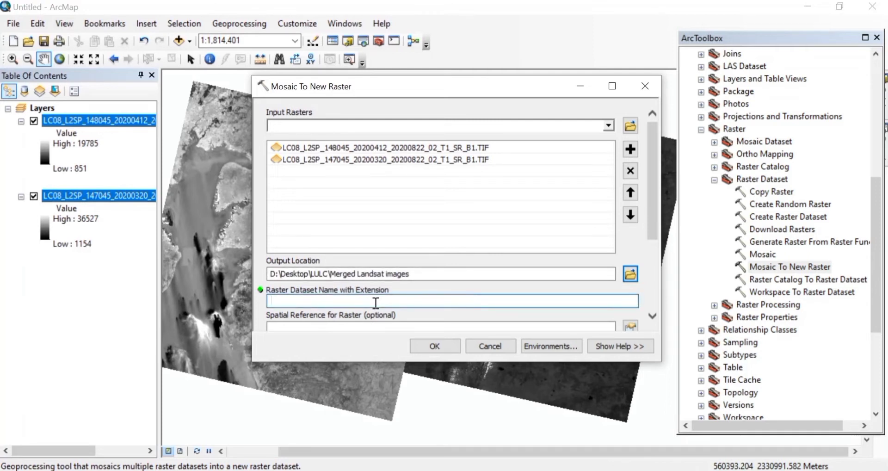
text(B.tif)
Set the mosaic's spatial reference to the projected coordinate system WGS 1984 UTM Zone 43N
scroll(655, 297, down, 5)
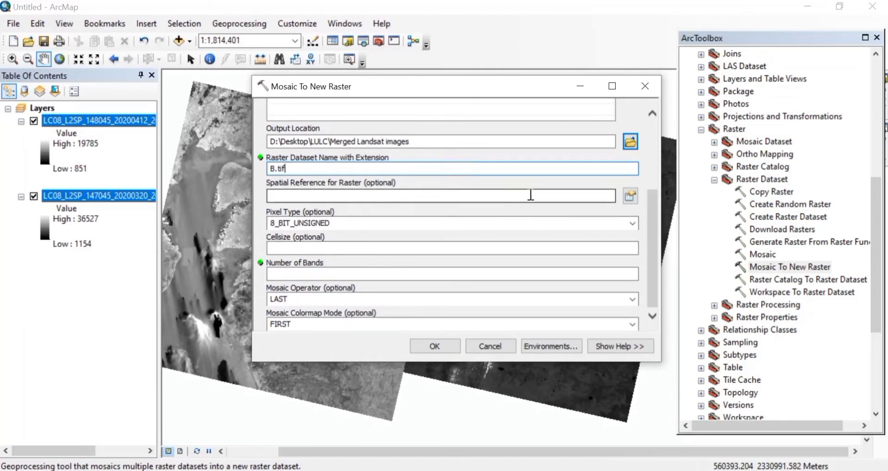
click(631, 197)
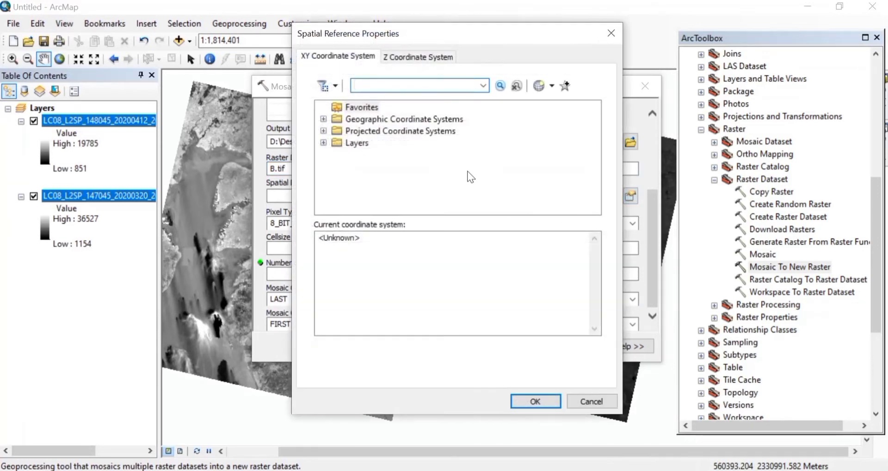
click(323, 143)
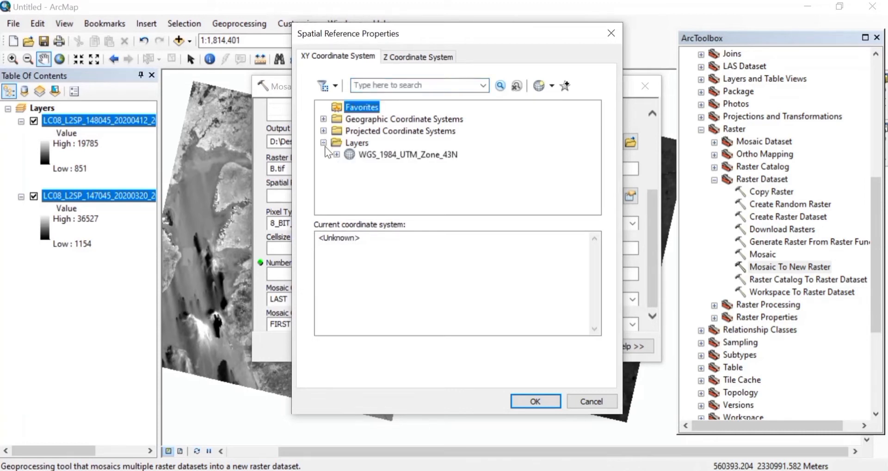
click(324, 131)
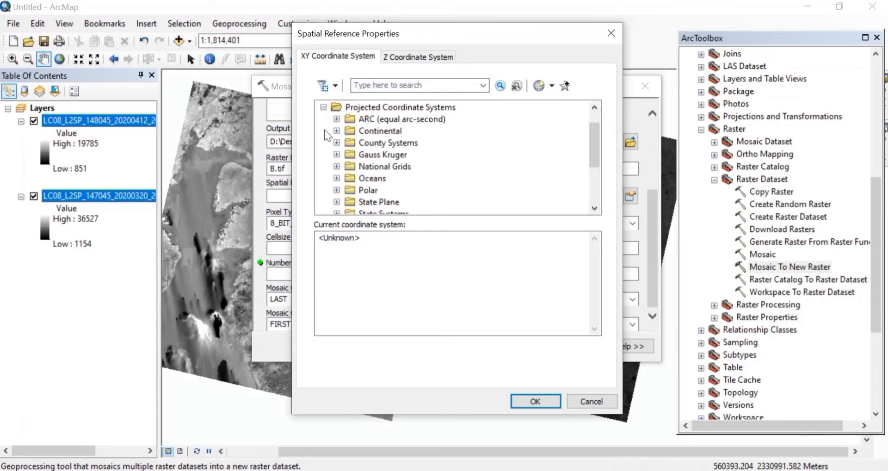
scroll(415, 157, down, 3)
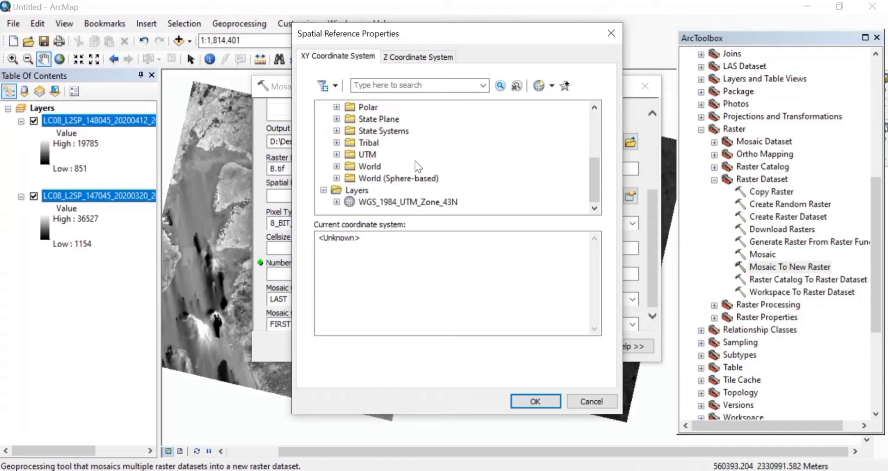
click(337, 155)
scroll(353, 160, down, 3)
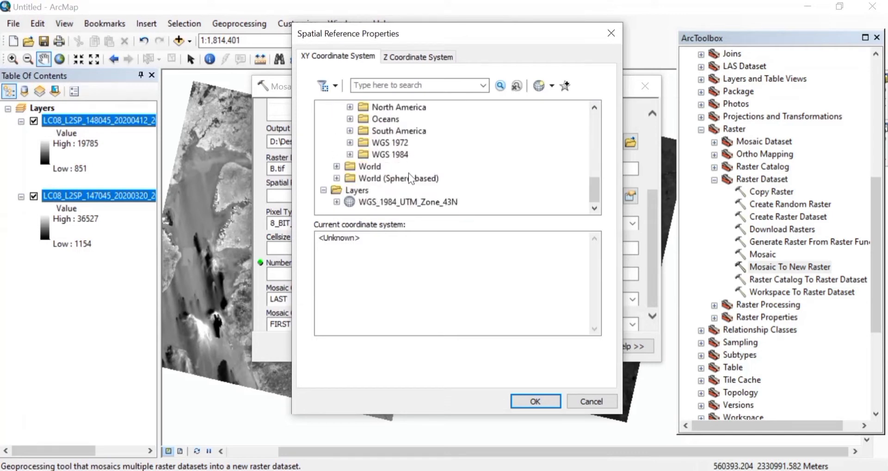
click(350, 156)
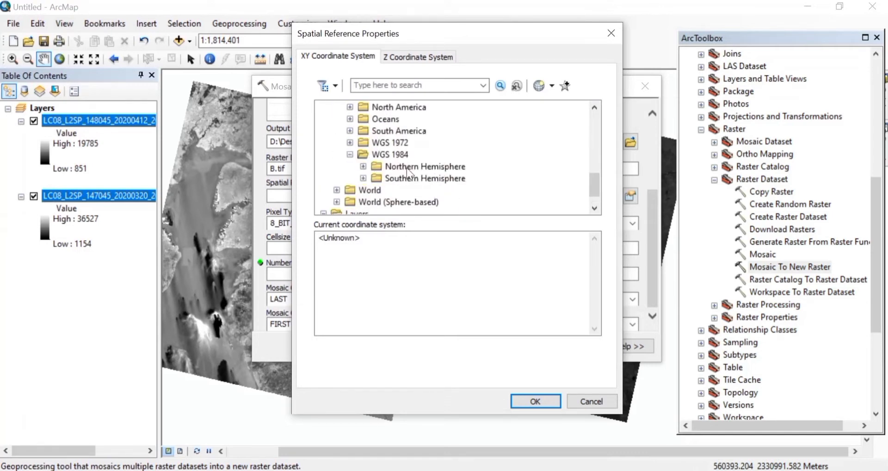
click(364, 167)
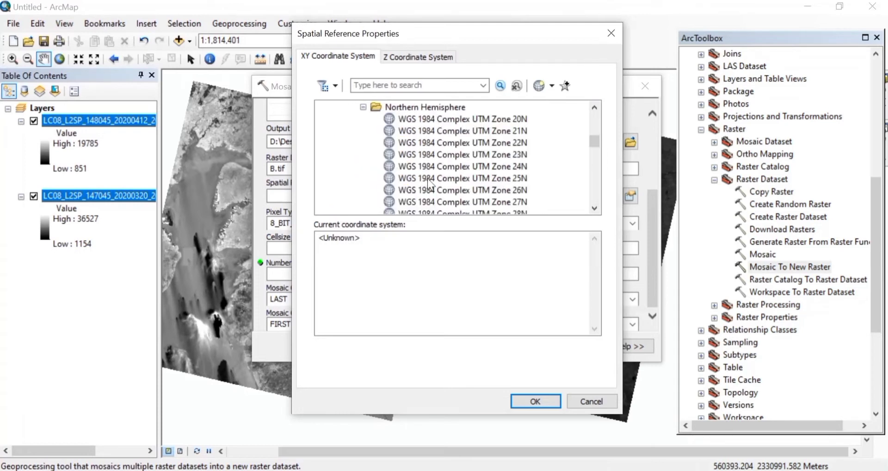
scroll(430, 184, down, 10)
scroll(430, 184, down, 6)
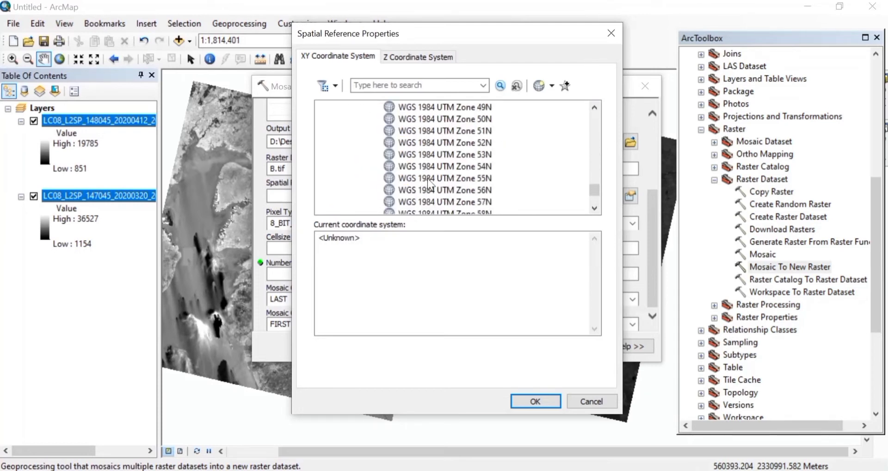
scroll(430, 184, down, 2)
scroll(430, 184, up, 5)
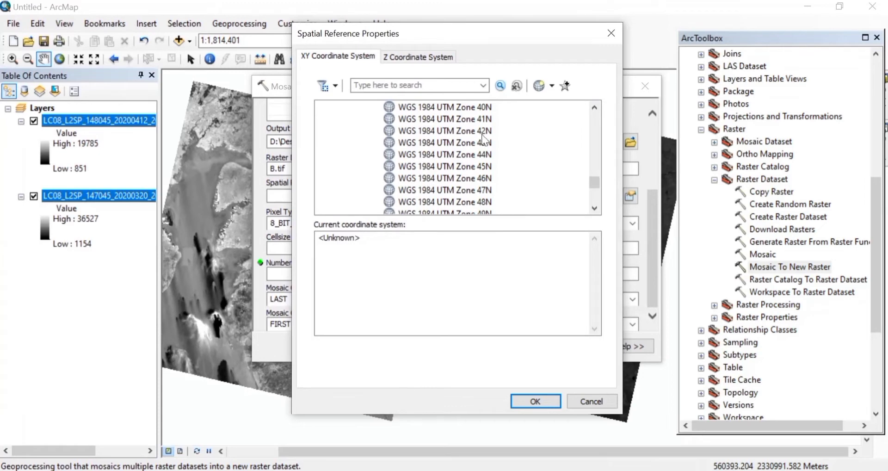
click(483, 142)
click(534, 402)
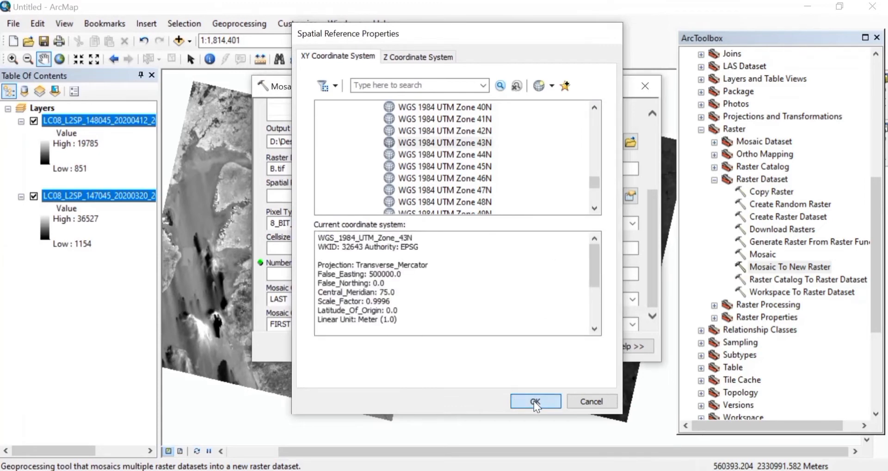
Set the pixel type to 16_BIT_UNSIGNED, the cell size to 30 and the number of bands to 1, and run the mosaic
click(632, 224)
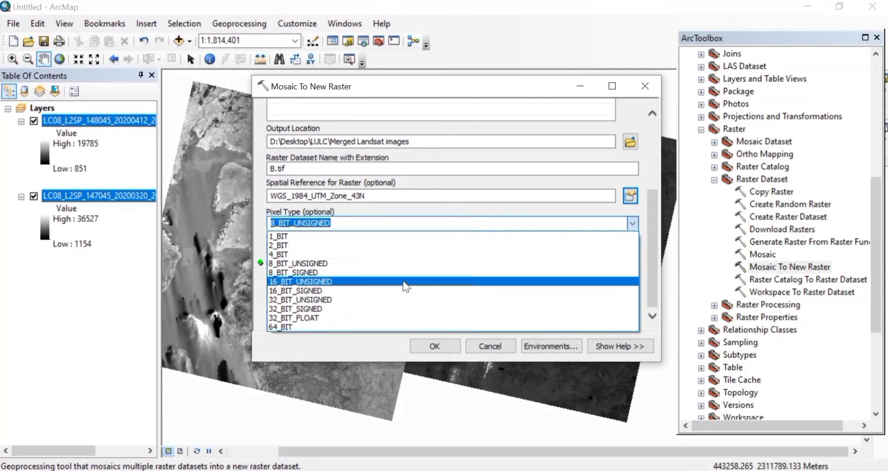
click(403, 281)
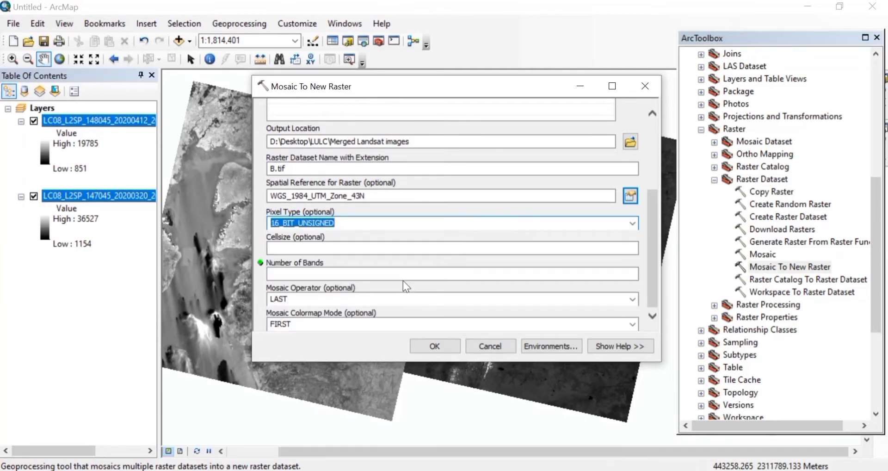
click(484, 251)
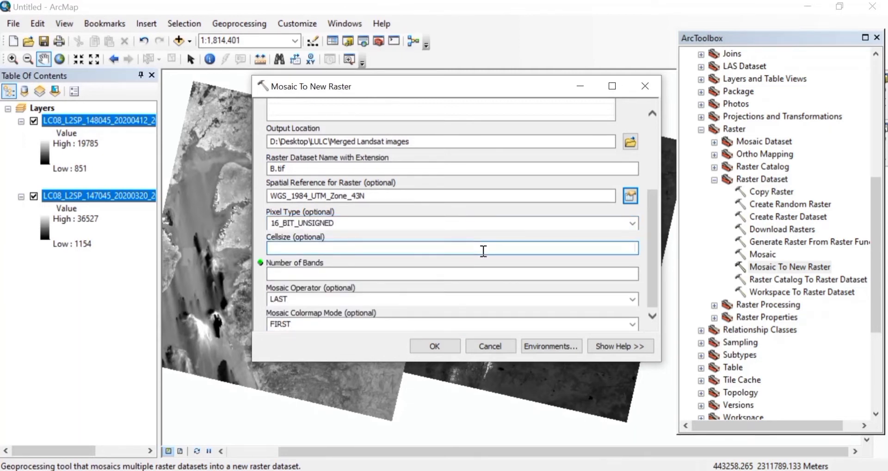
text(30)
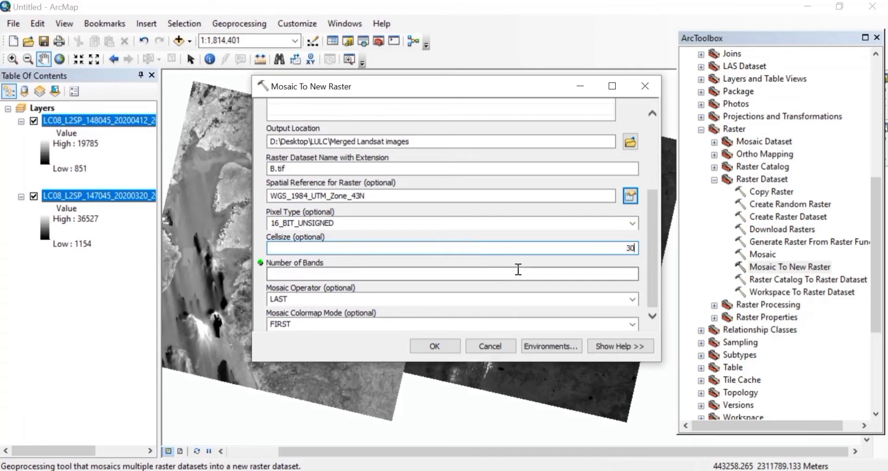
click(518, 272)
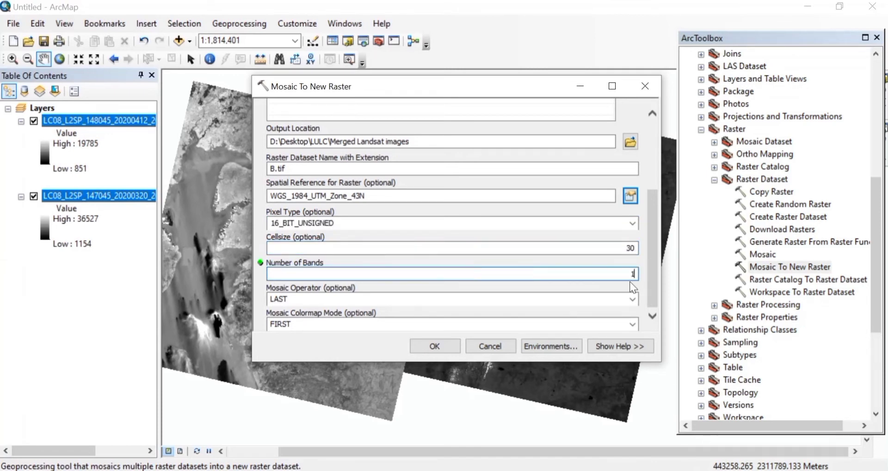
click(435, 347)
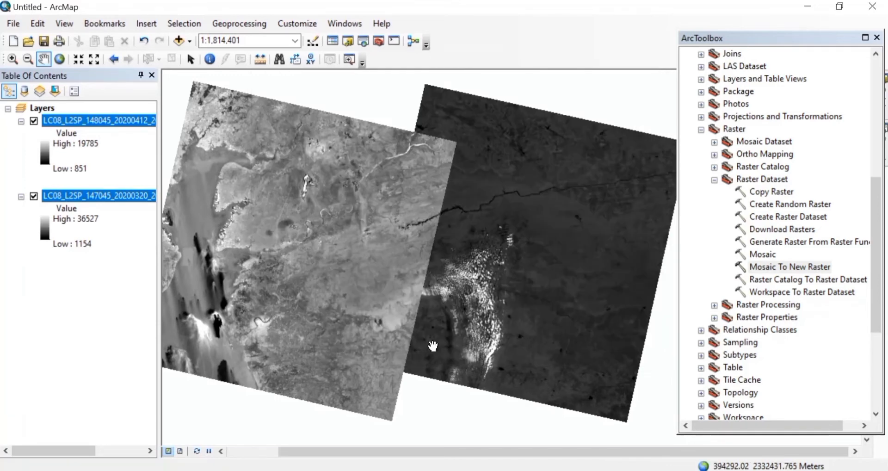
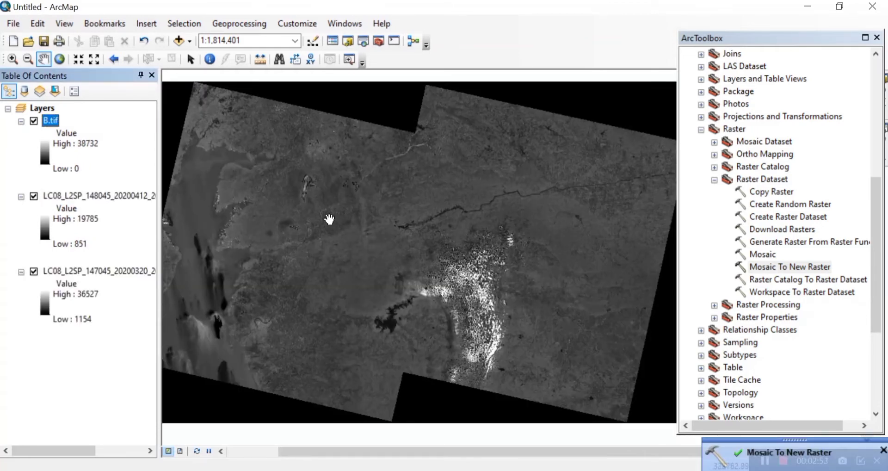
Turn off the 148045 and 147045 source layers and inspect the merged B.tif raster on its own
click(33, 196)
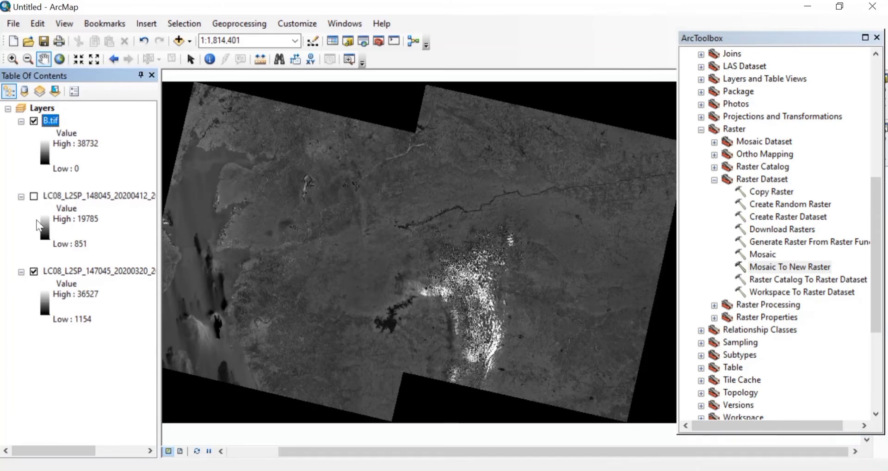
click(34, 271)
drag(203, 228, 259, 267)
drag(450, 228, 269, 230)
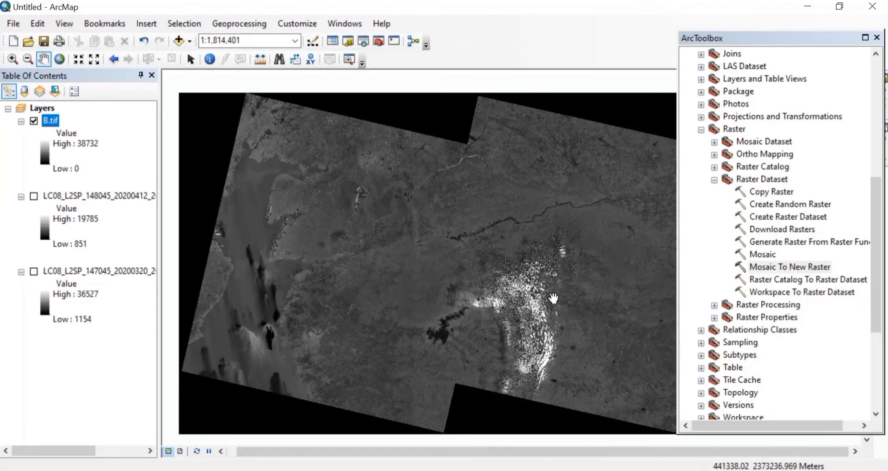
Remove the 148045 and 147045 band 1 source layers from the map
click(120, 196)
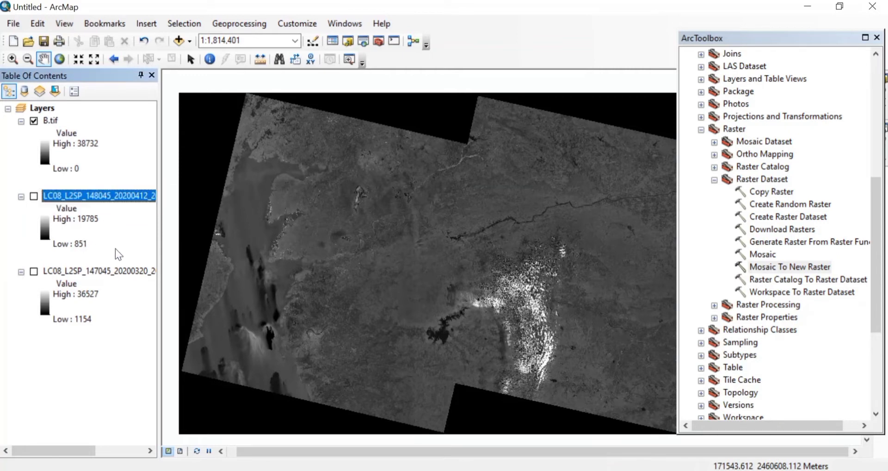
ctrl+click(126, 269)
right_click(125, 270)
click(170, 292)
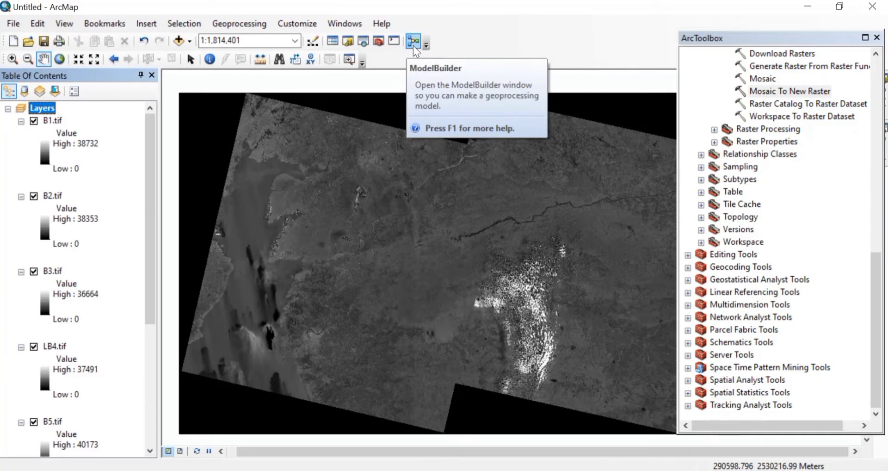
Composite the merged rasters B1.tif through B7.tif, including LB4.tif, into one multiband layer with Image Analysis, and select the composite there
click(349, 27)
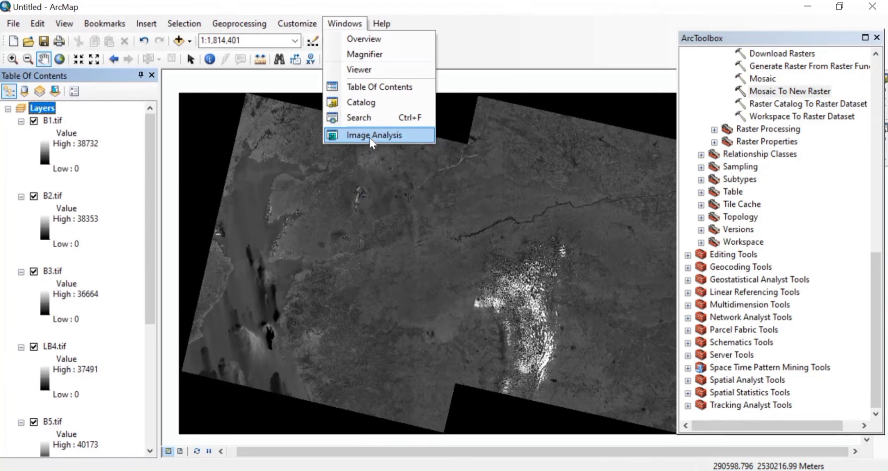
click(371, 138)
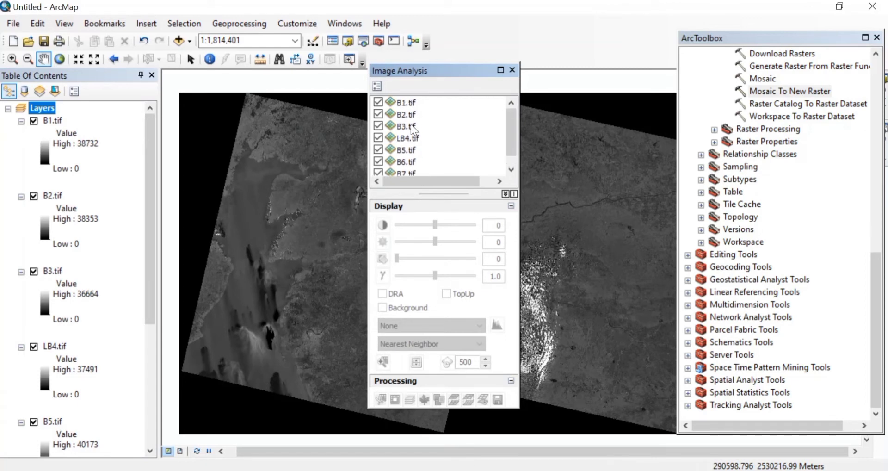
click(408, 99)
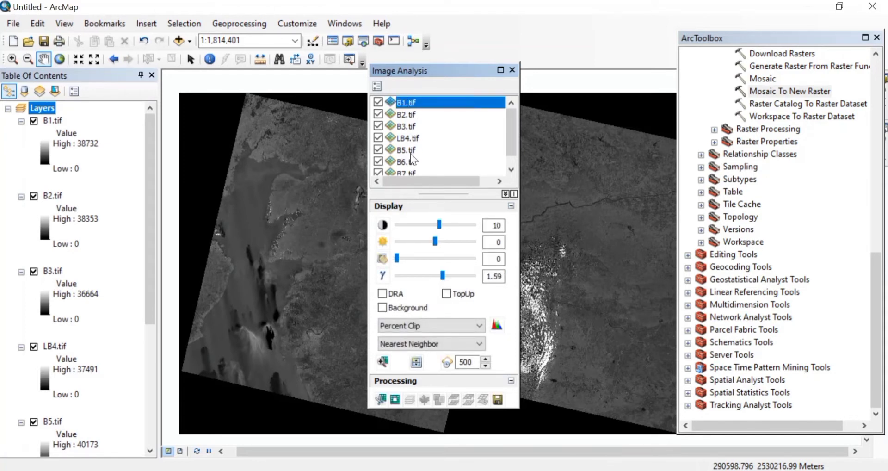
scroll(409, 154, down, 1)
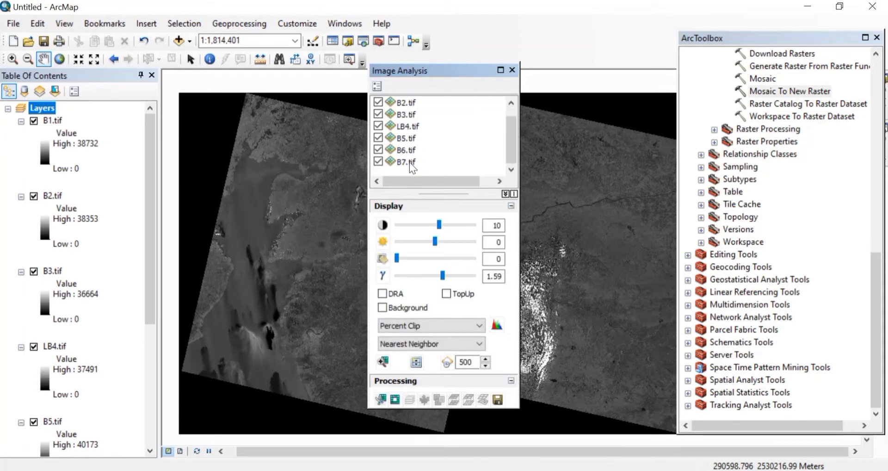
shift+click(410, 162)
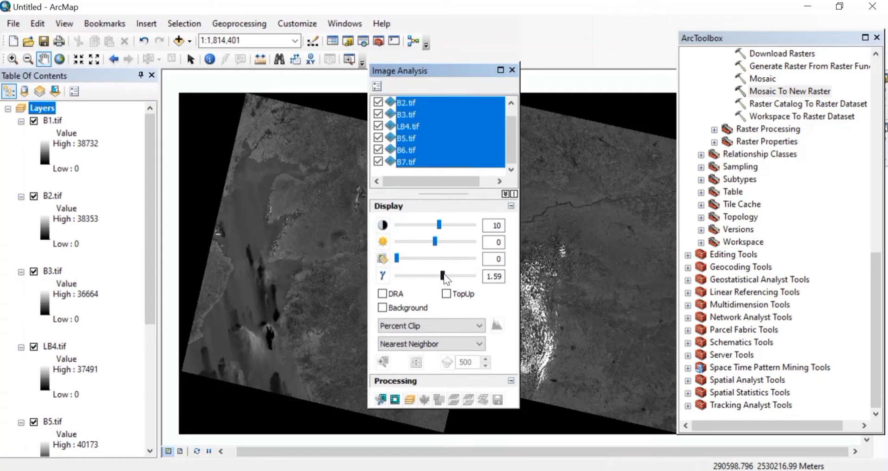
click(409, 398)
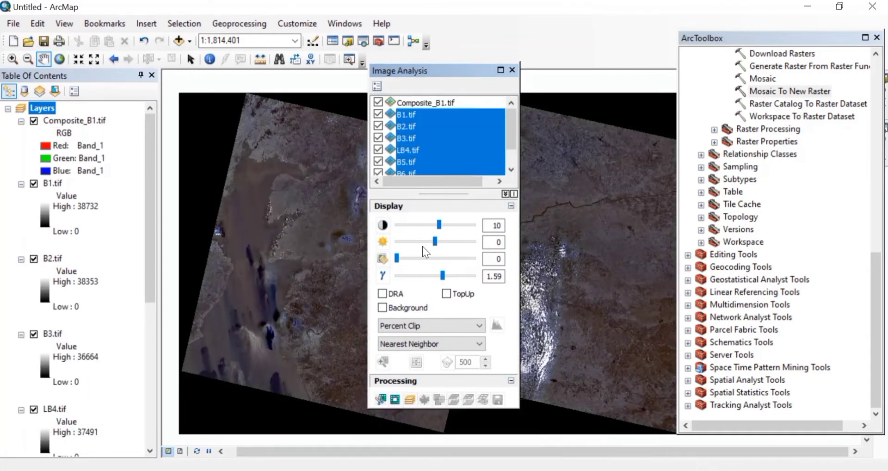
click(431, 99)
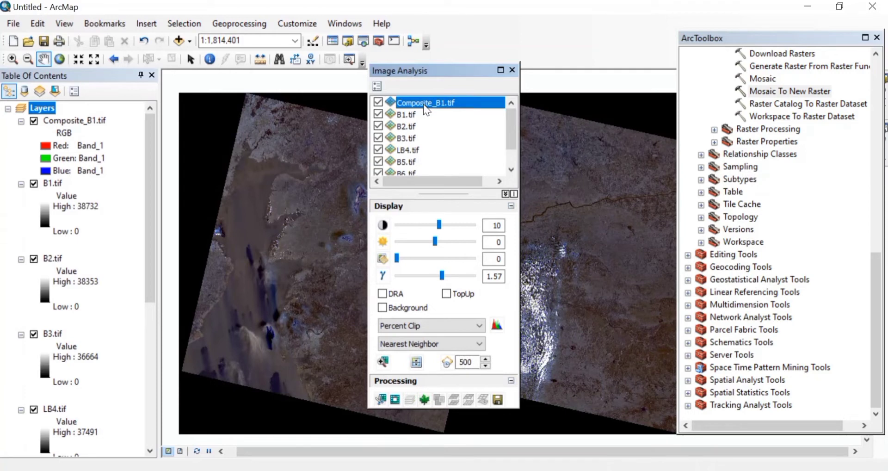
Remove the single-band layers B1.tif through B7.tif, including LB4.tif, from the map, keeping Composite_B1.tif, and close Image Analysis
click(52, 184)
ctrl+click(52, 259)
click(58, 334)
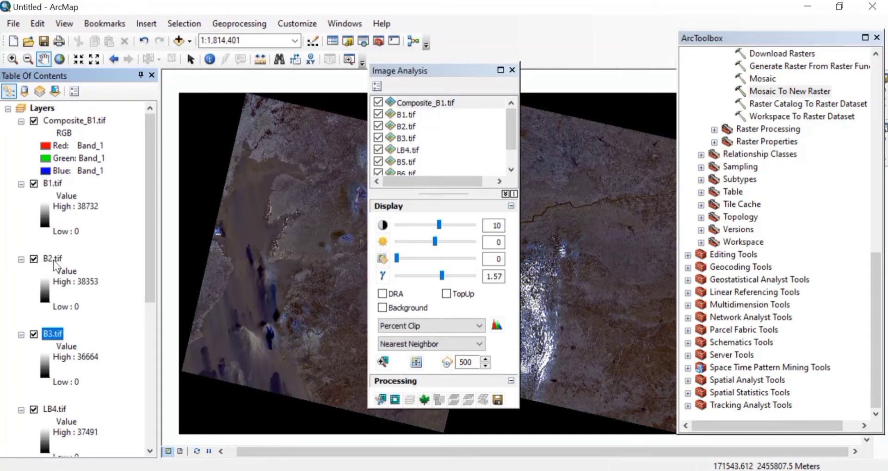
ctrl+click(52, 184)
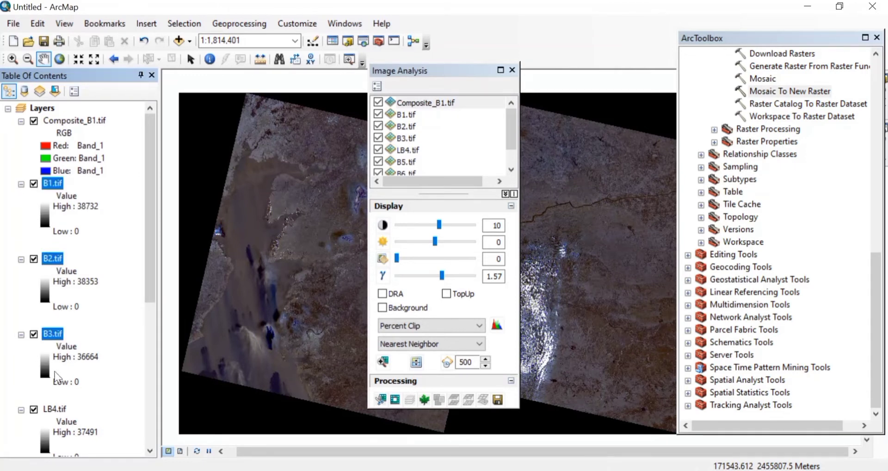
ctrl+click(58, 409)
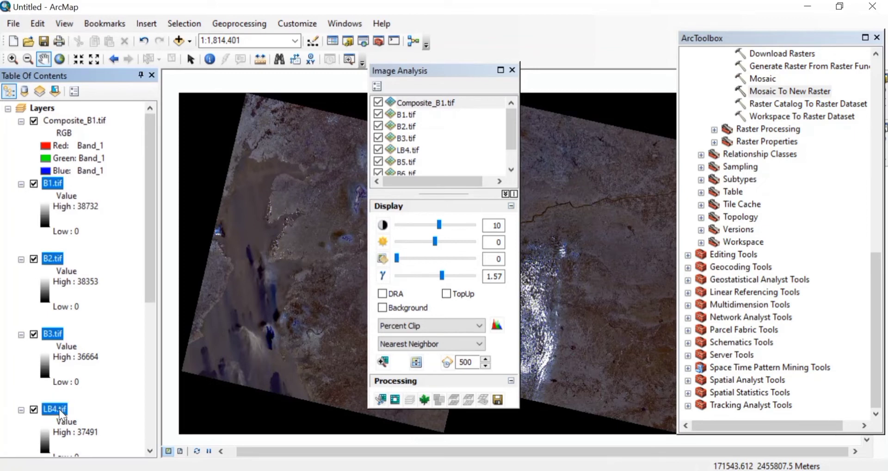
click(150, 420)
ctrl+click(52, 371)
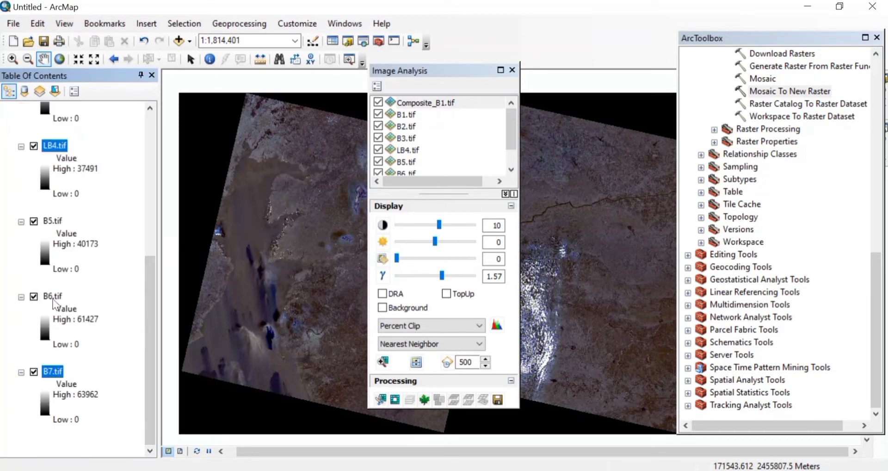
ctrl+click(54, 299)
ctrl+click(52, 223)
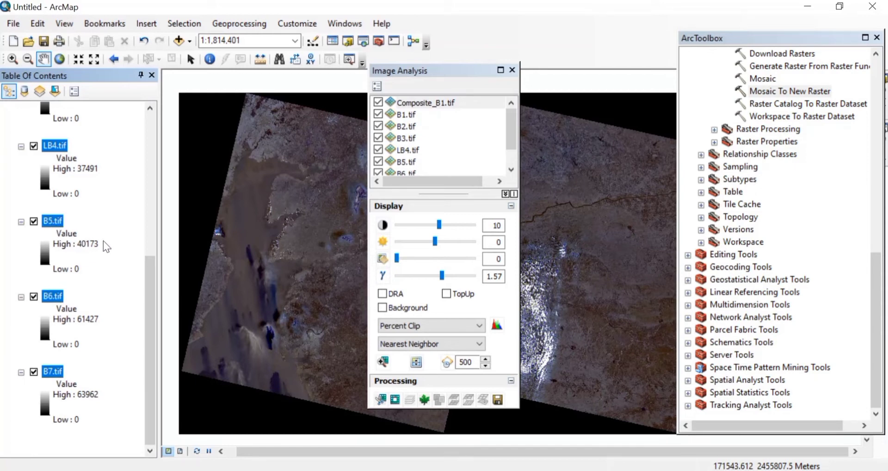
right_click(56, 226)
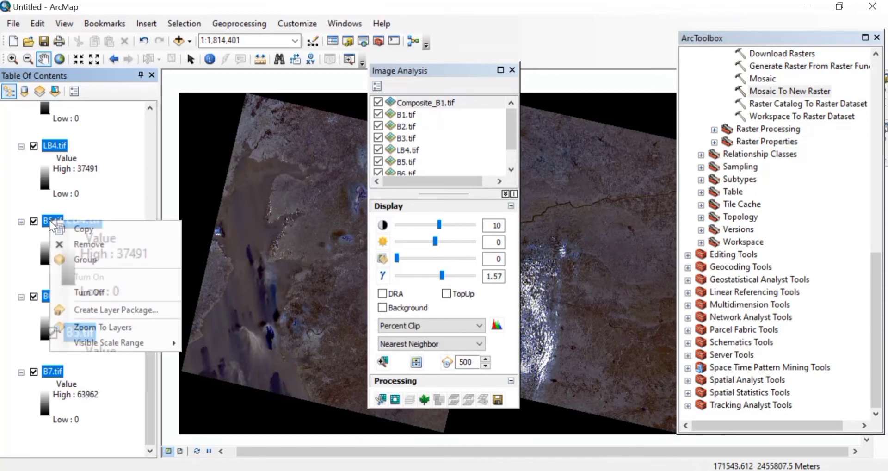
click(83, 244)
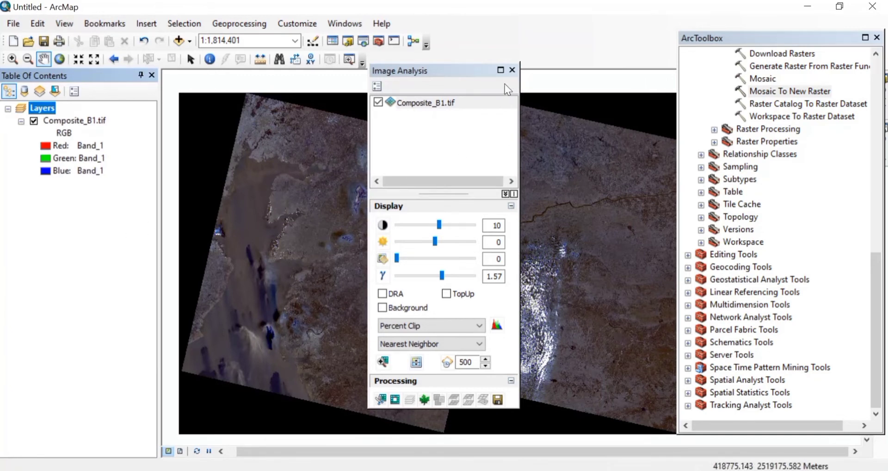
click(512, 71)
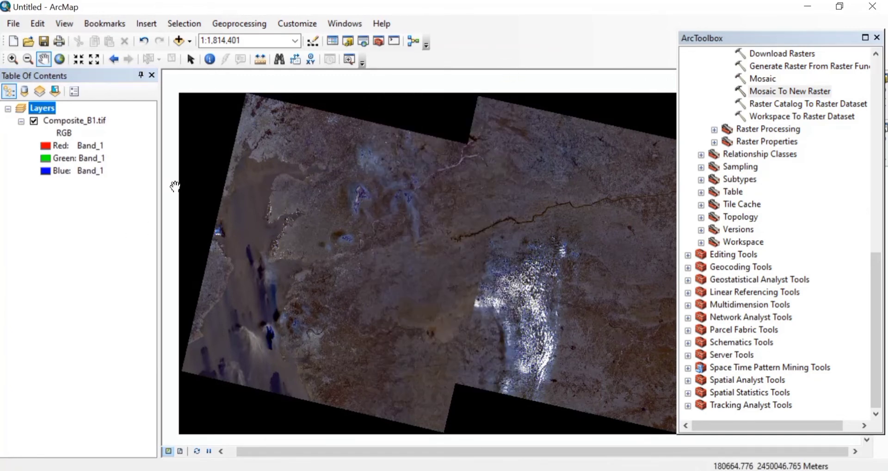
Start a raster data export of the Composite_B1.tif layer and set the output location to D:\Desktop\LULC
click(91, 125)
right_click(90, 124)
mouse_move(157, 259)
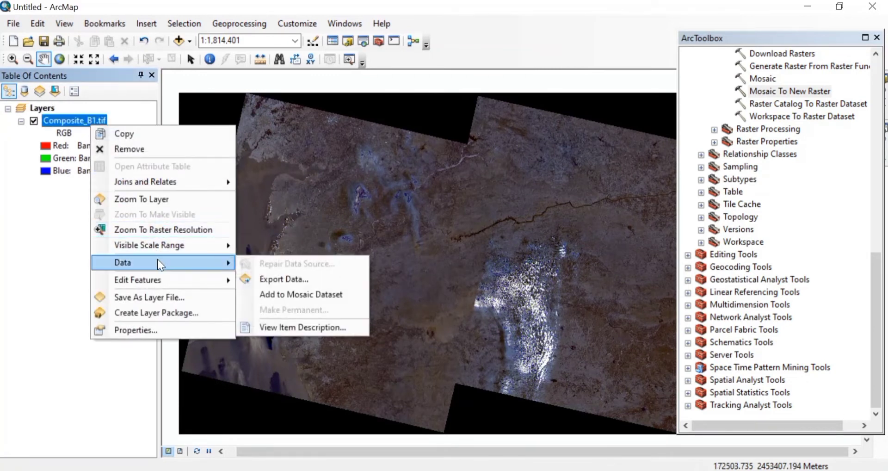
click(304, 279)
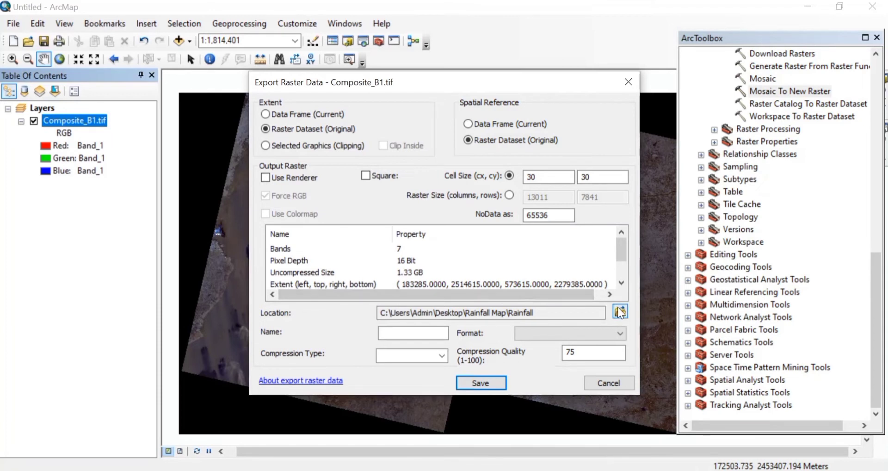
click(613, 333)
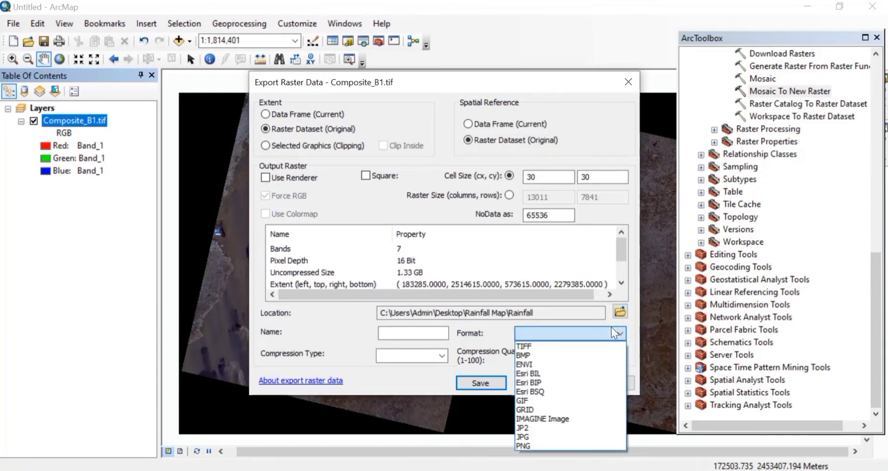
click(625, 307)
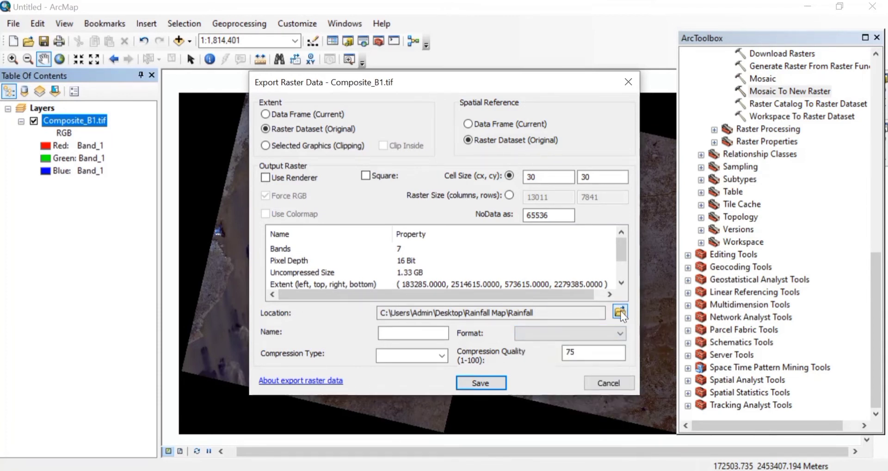
click(620, 312)
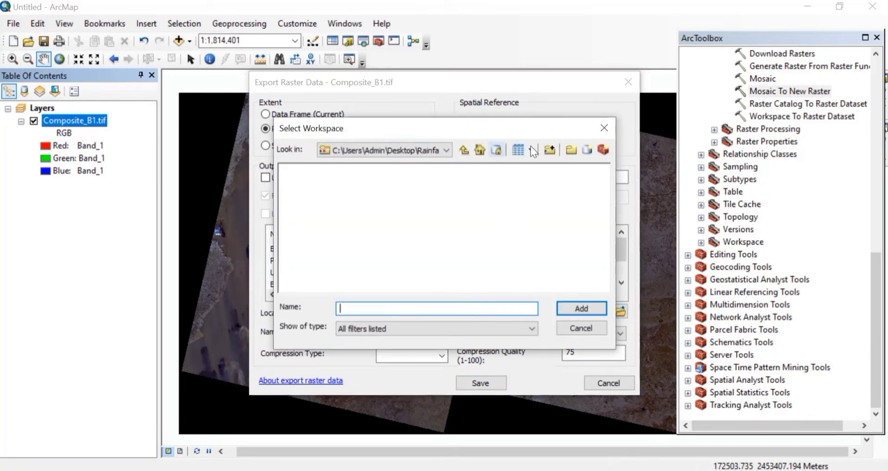
click(429, 152)
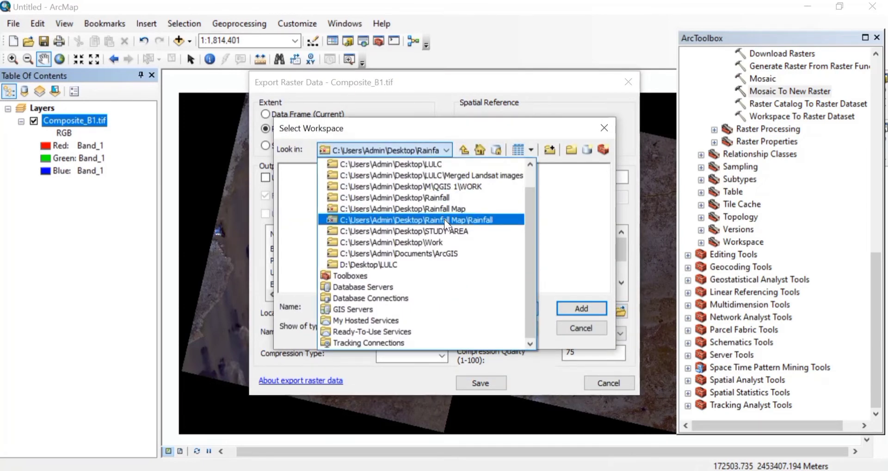
click(550, 156)
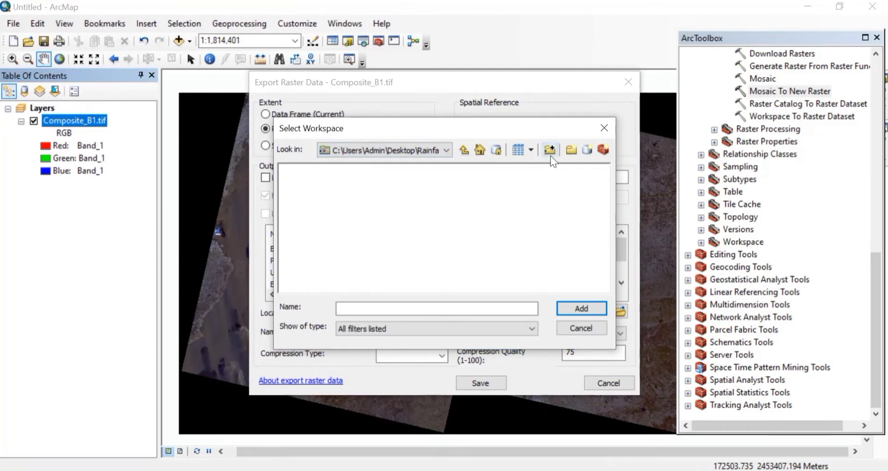
click(549, 154)
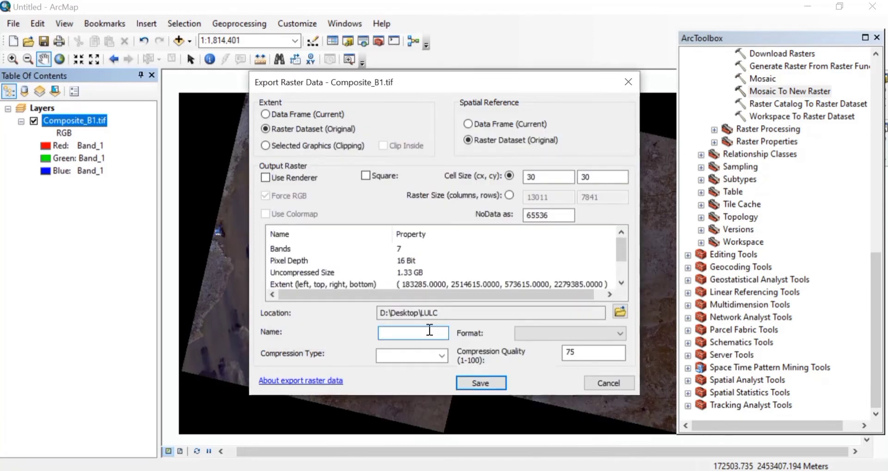
Name the output compositelndst, set its format to TIFF, and export it without promoting the pixel depth
text(compositelndst)
click(544, 333)
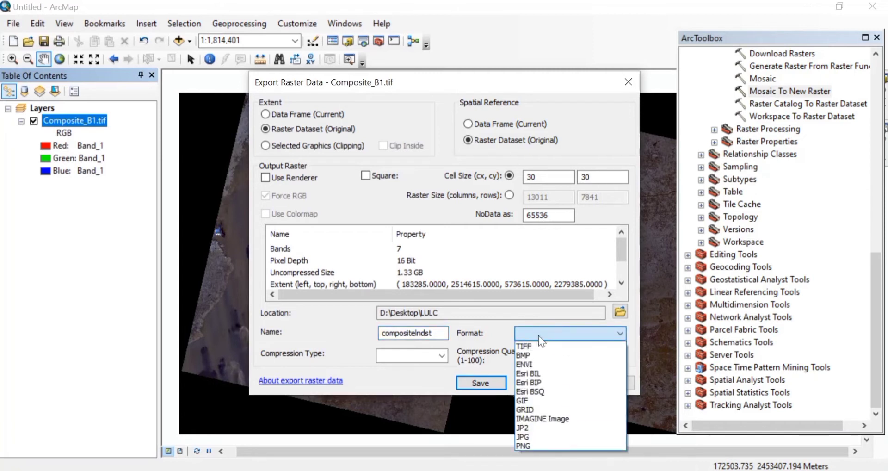
click(542, 348)
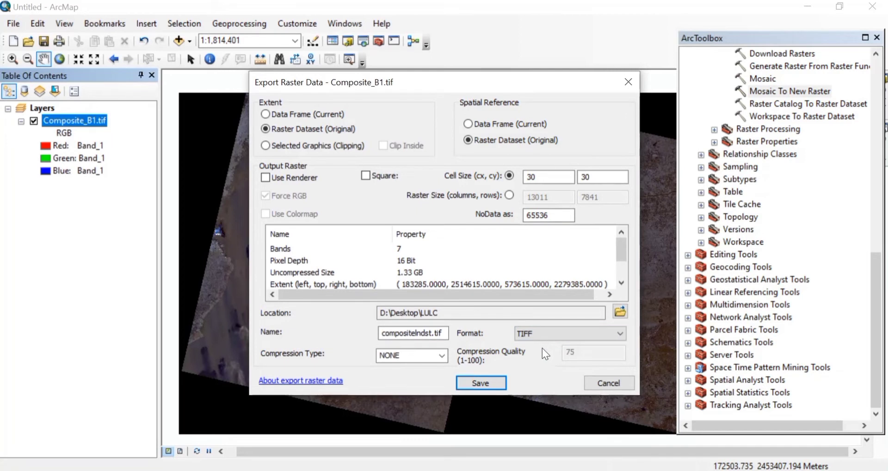
click(481, 382)
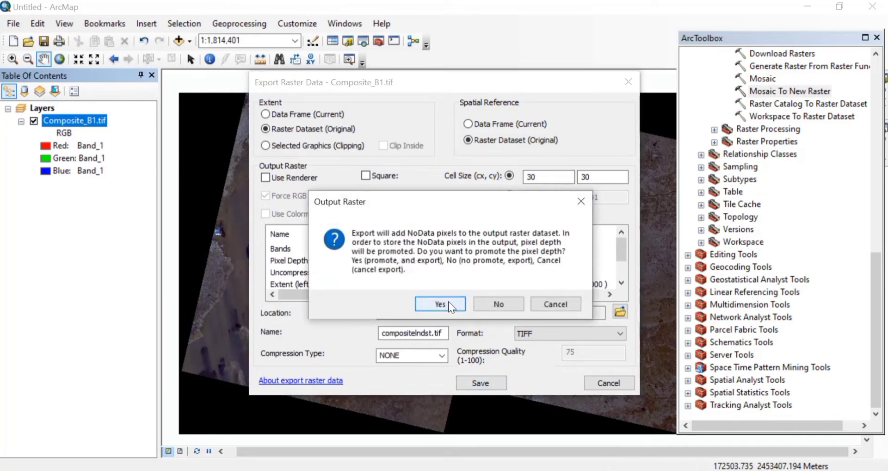
click(503, 301)
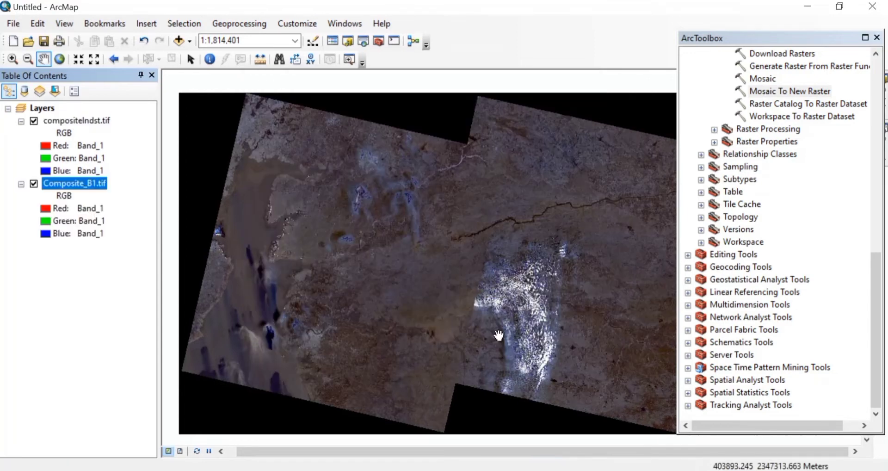
Remove the Composite_B1.tif layer and add the SURAT.shp boundary from D:\Desktop\STUDY AREA to the map
right_click(81, 184)
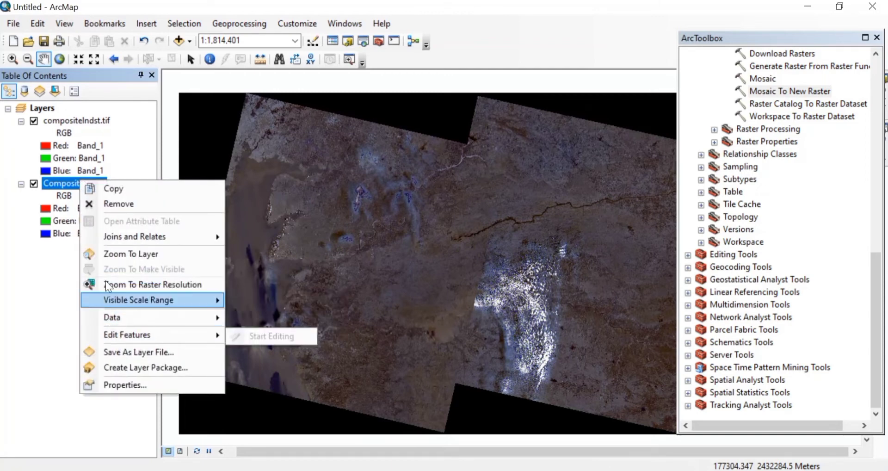
click(123, 201)
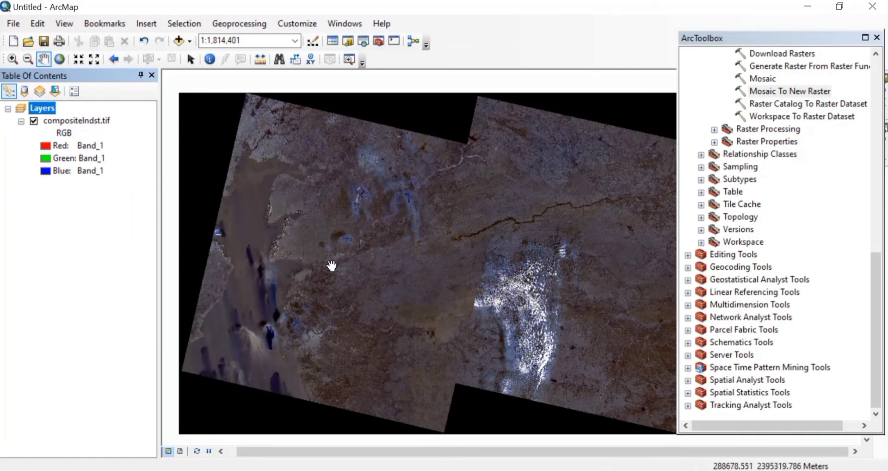
click(182, 41)
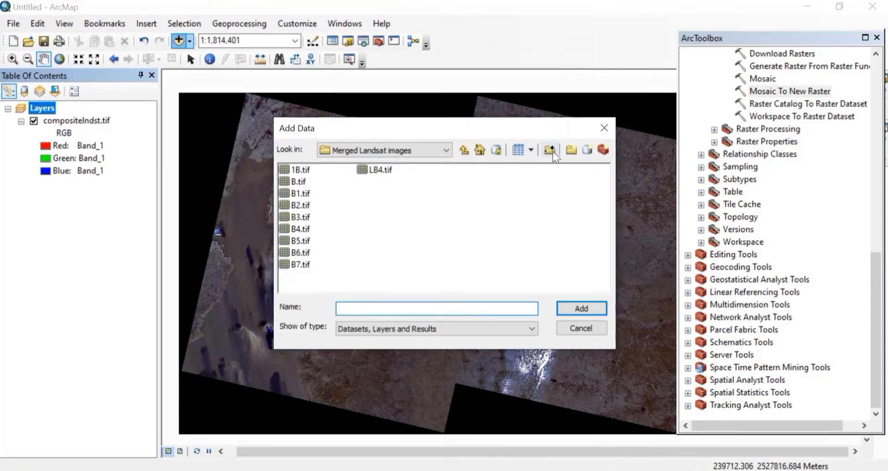
click(553, 152)
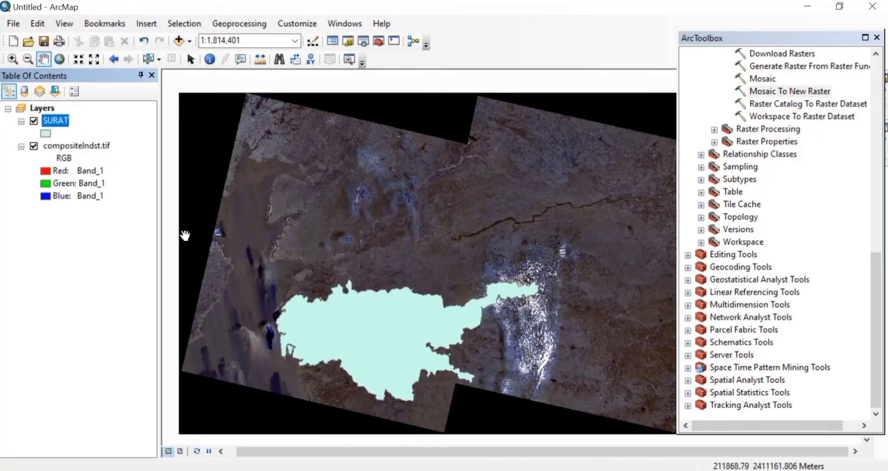
Choose the Hollow fill symbol for the SURAT layer in its symbology properties
right_click(60, 123)
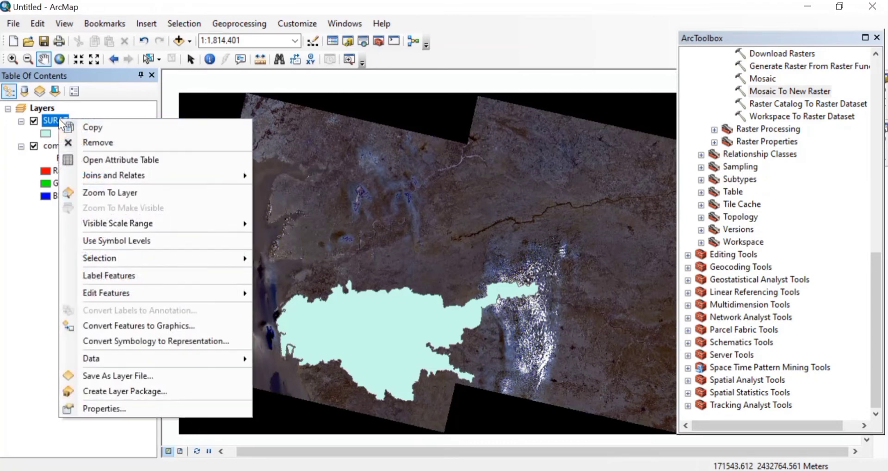
click(137, 409)
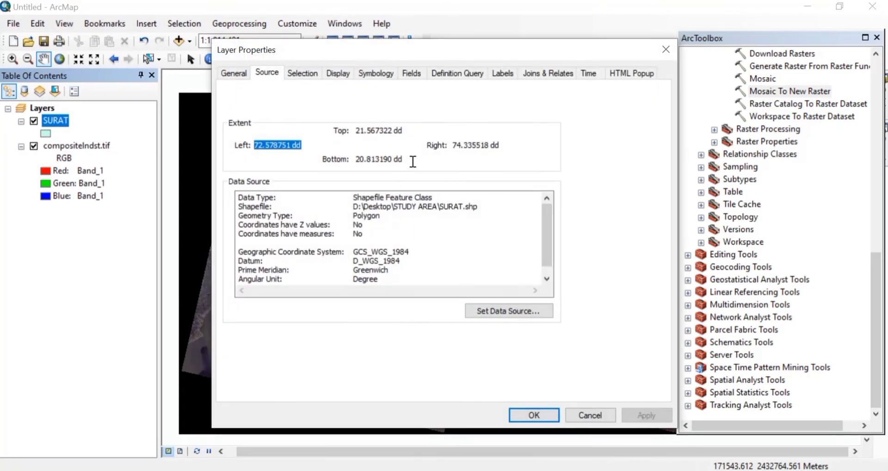
click(374, 75)
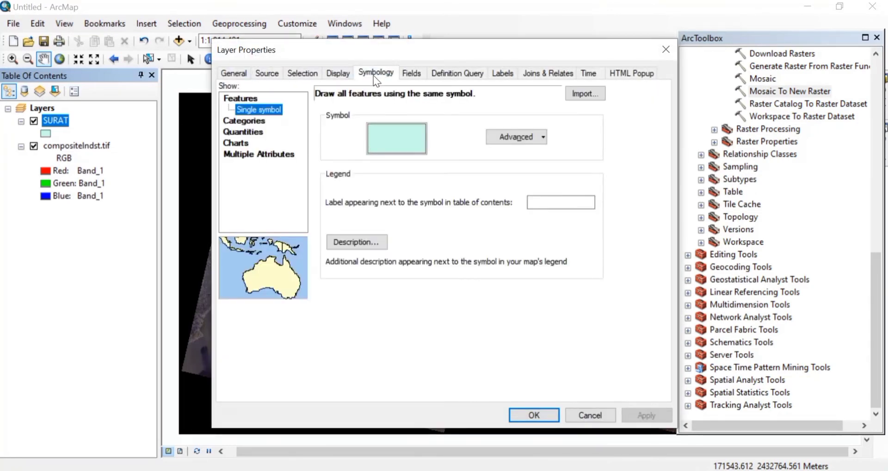
click(399, 144)
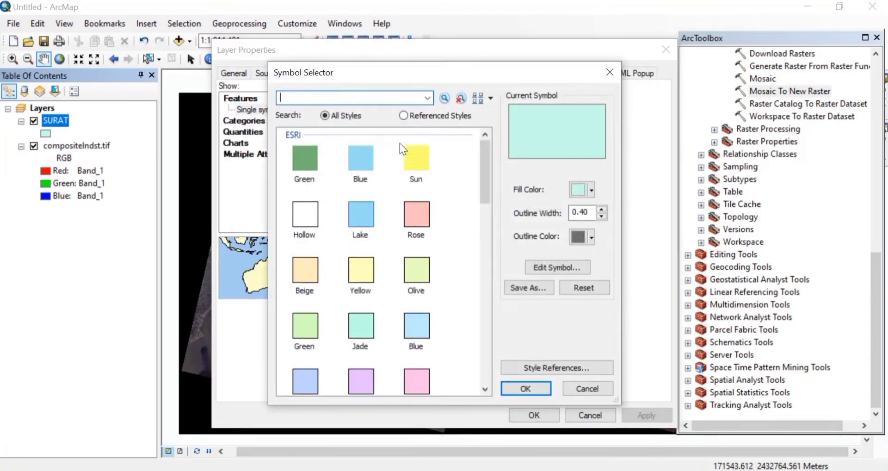
click(312, 217)
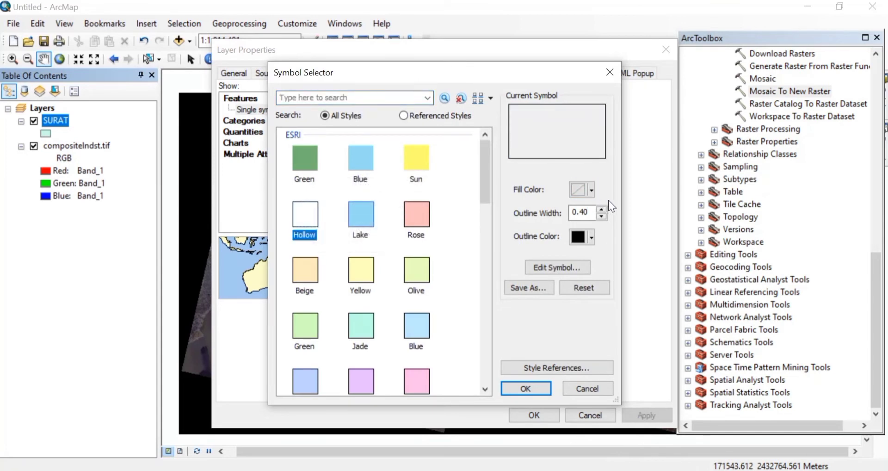
Set the SURAT symbol's outline width to 1 and its outline color to dark pink, and apply the layer properties
key(BackSpace)
key(BackSpace)
key(BackSpace)
key(BackSpace)
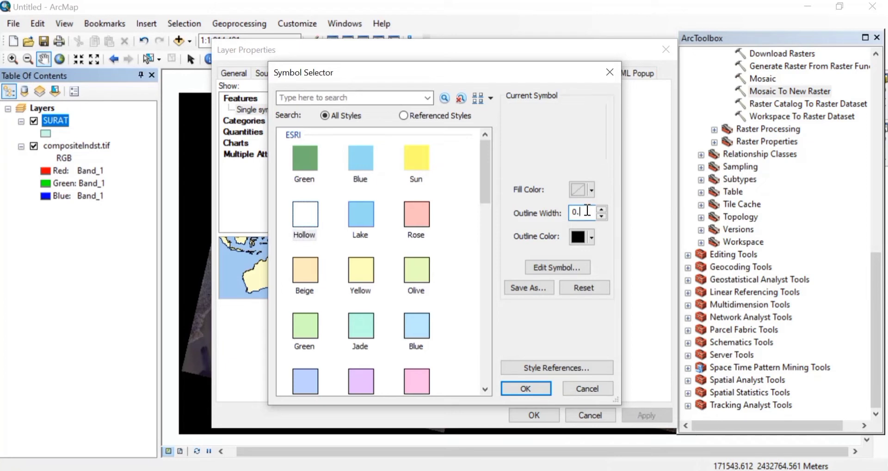
text(1)
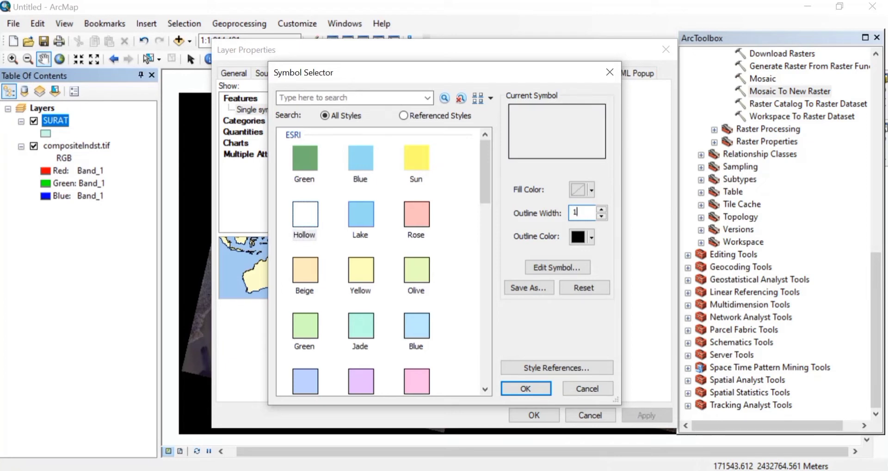
click(590, 243)
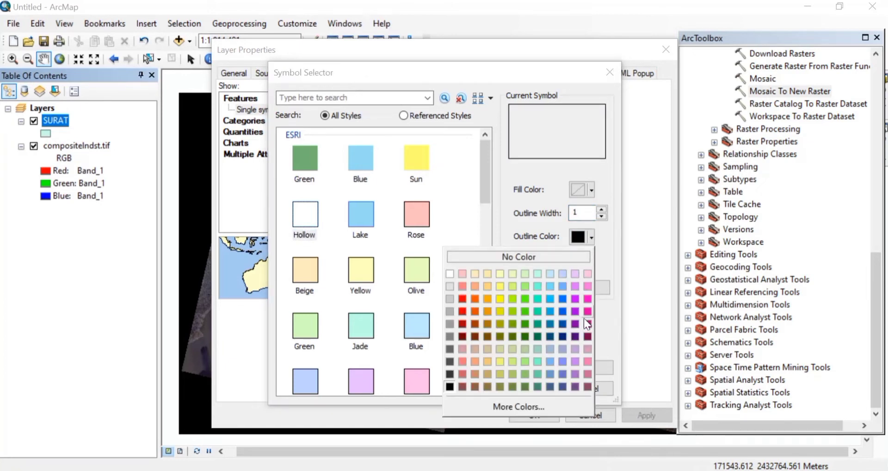
click(587, 337)
click(512, 385)
click(640, 411)
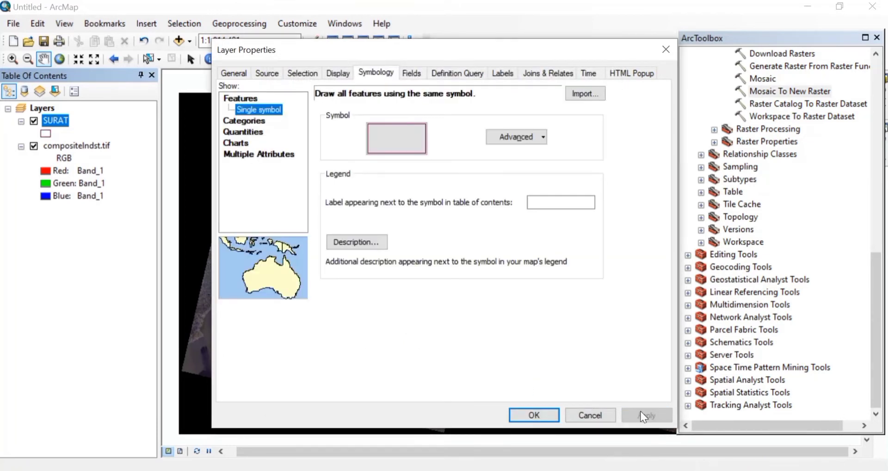
click(536, 413)
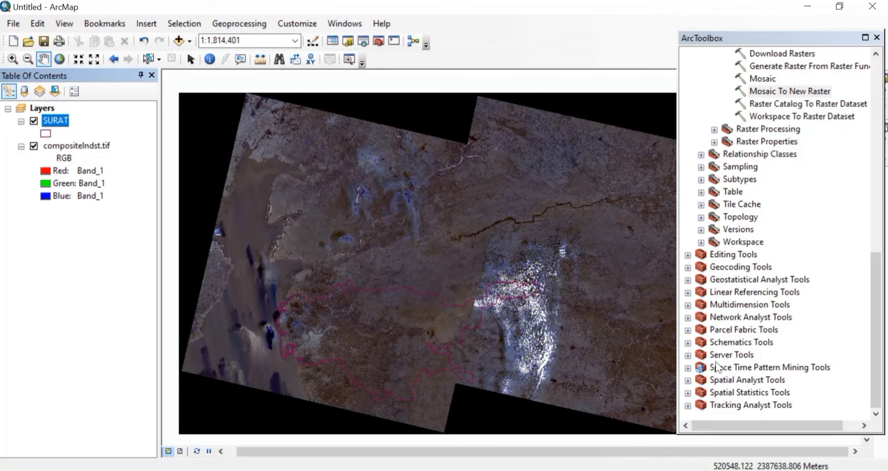
Start Extract by Mask from the Spatial Analyst extraction tools with compositelndst.tif as input raster and SURAT as the mask
click(732, 381)
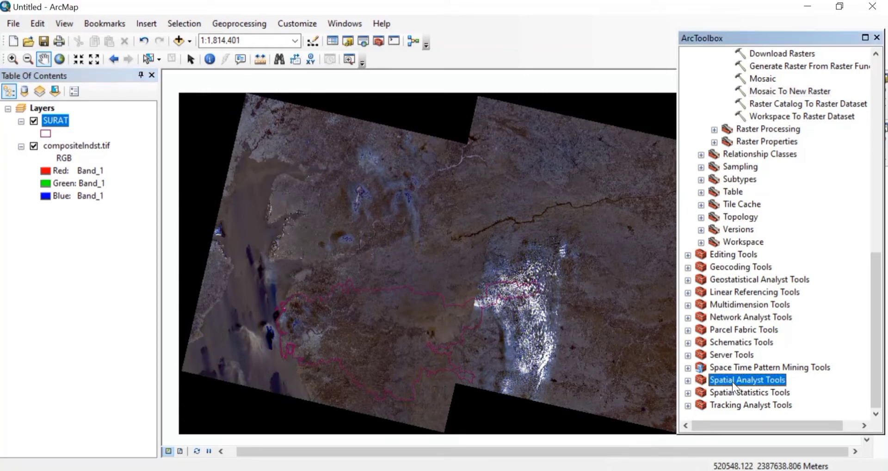
click(688, 381)
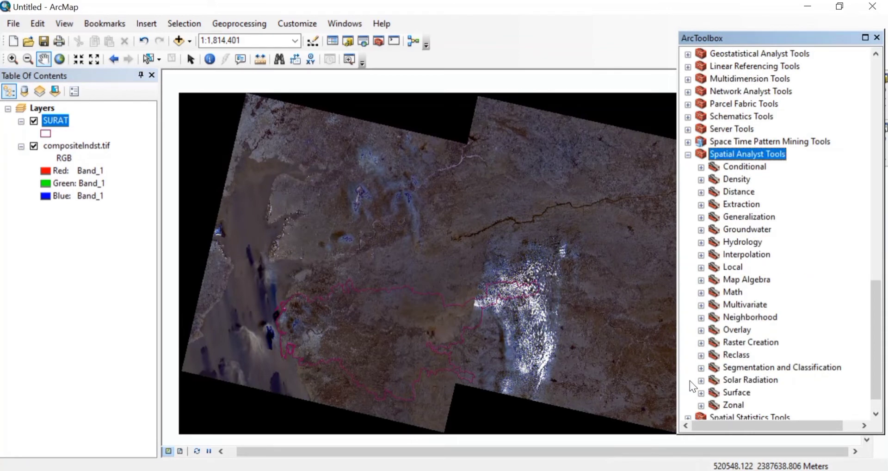
click(742, 203)
click(701, 205)
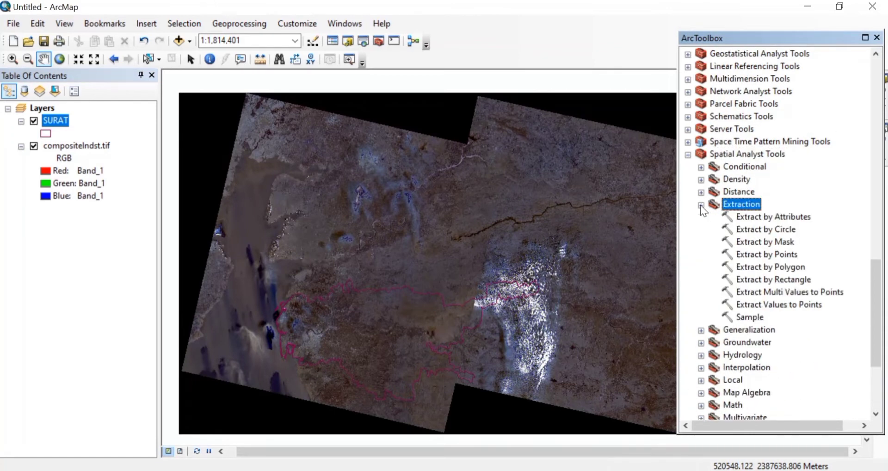
double_click(786, 242)
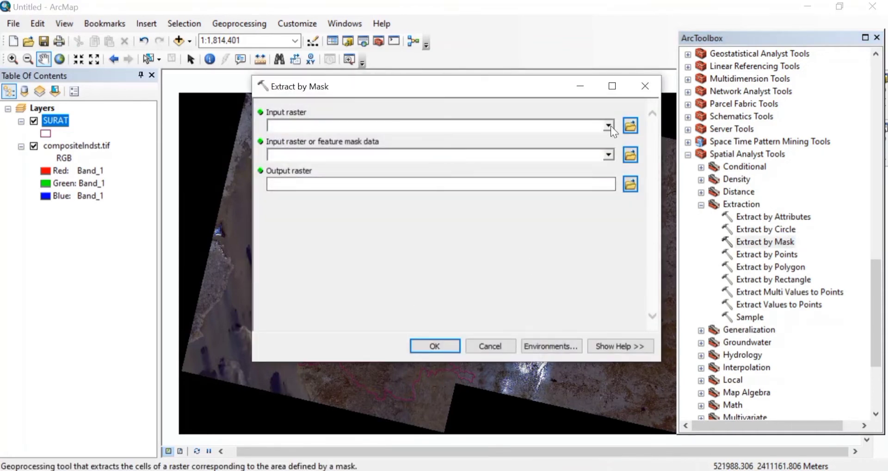
click(609, 126)
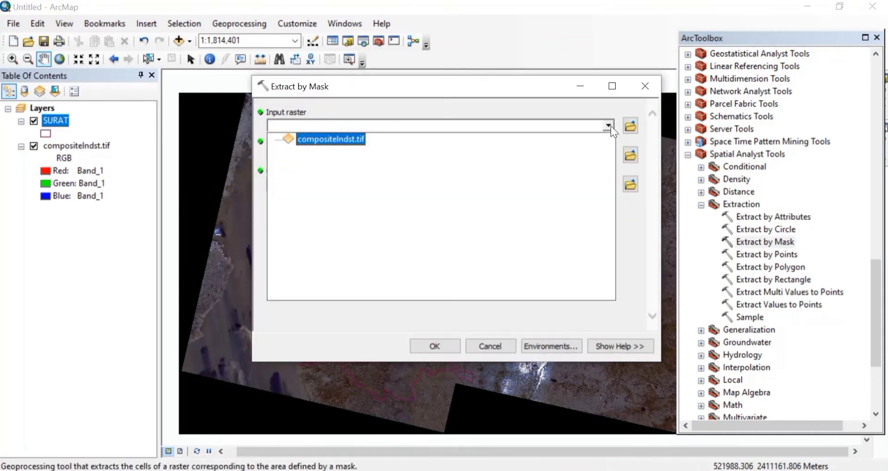
click(337, 141)
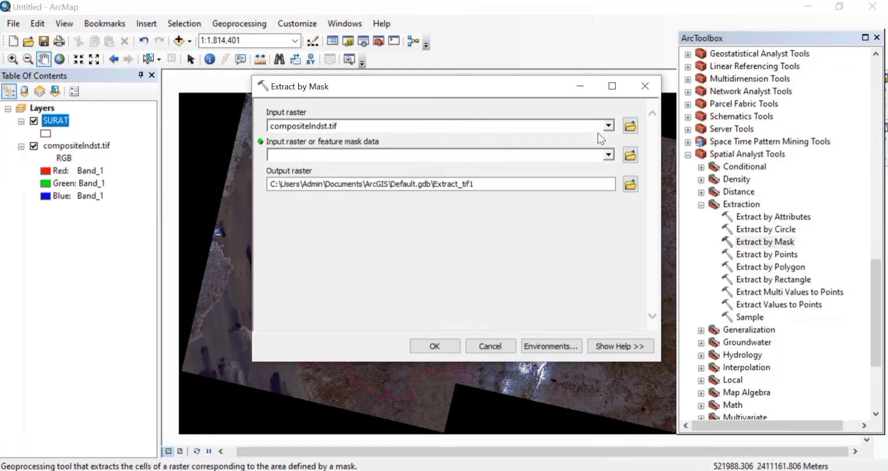
click(608, 154)
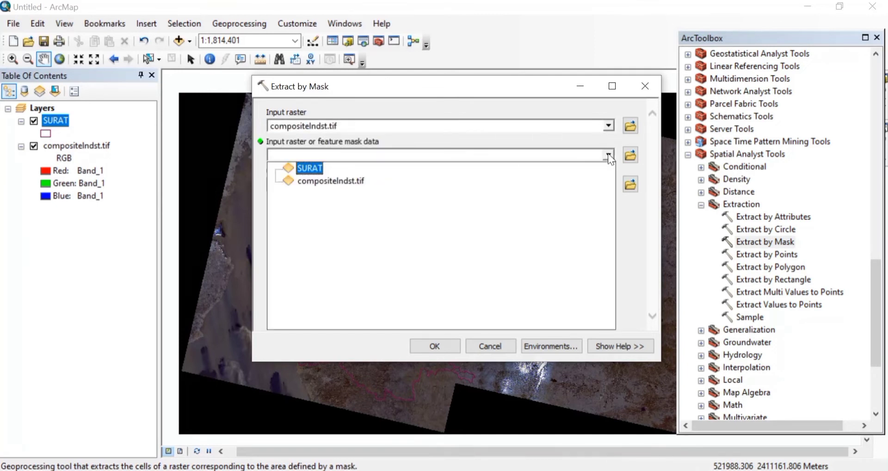
click(308, 167)
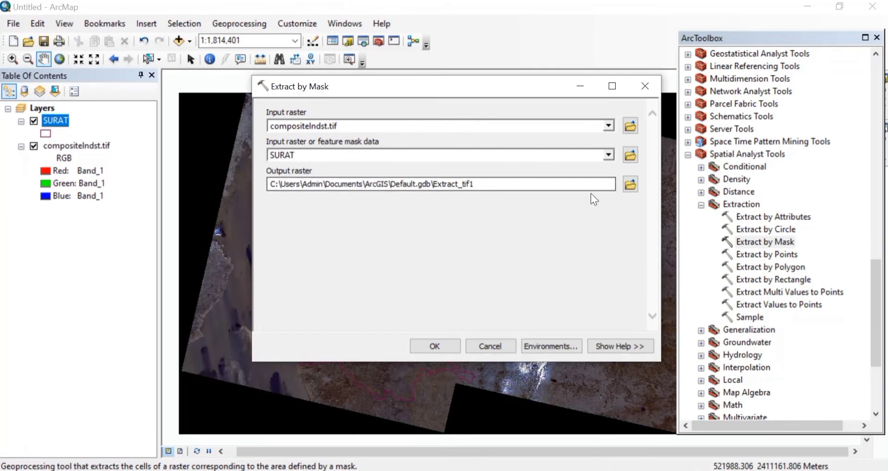
Run the mask extraction with the output raster saved as D:\Desktop\LULC\study, and remove the compositelndst.tif layer from the map
click(632, 184)
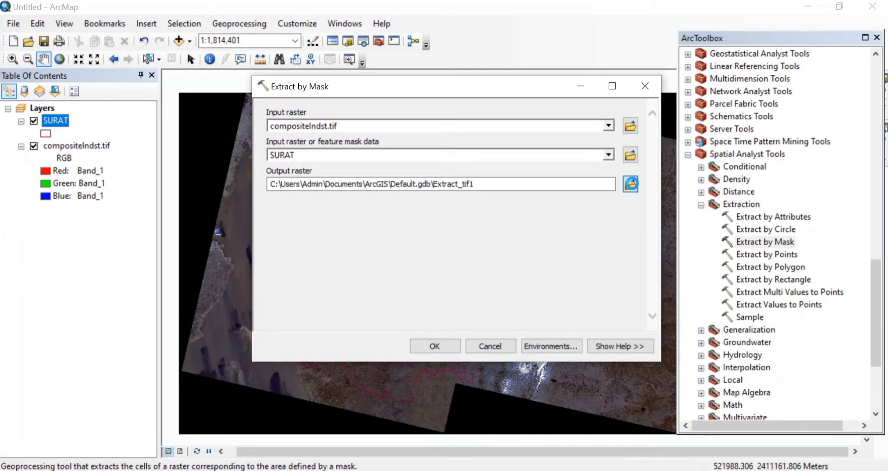
click(560, 135)
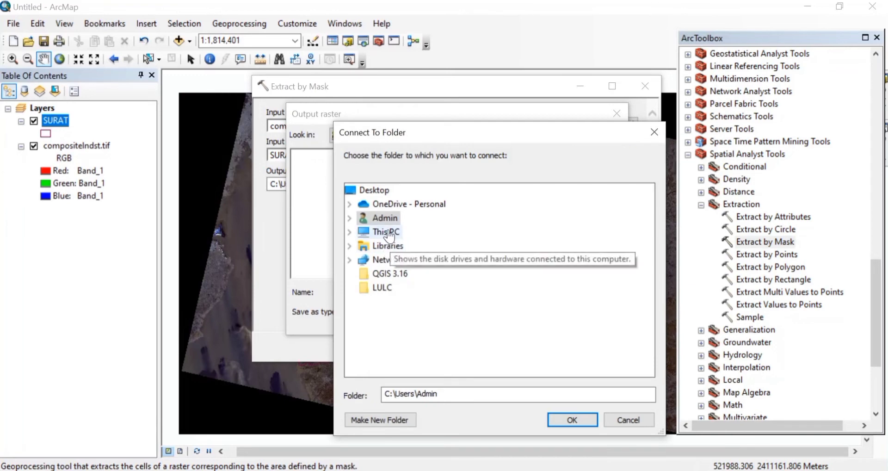
double_click(389, 232)
key(Escape)
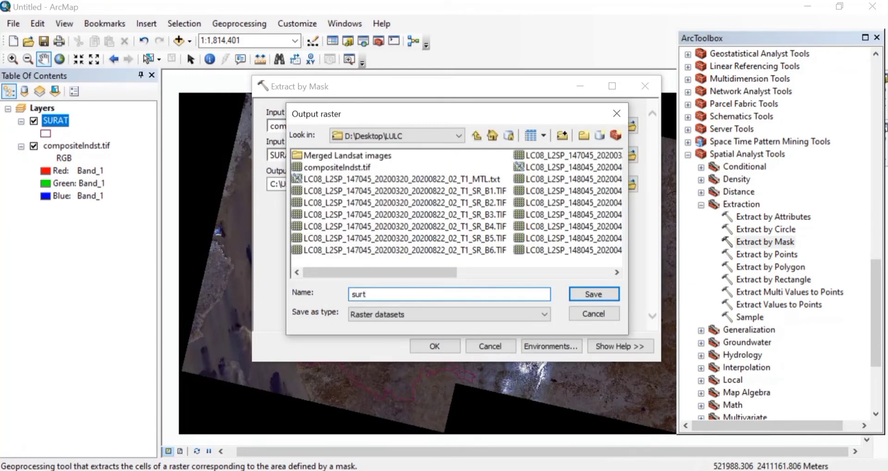
click(593, 294)
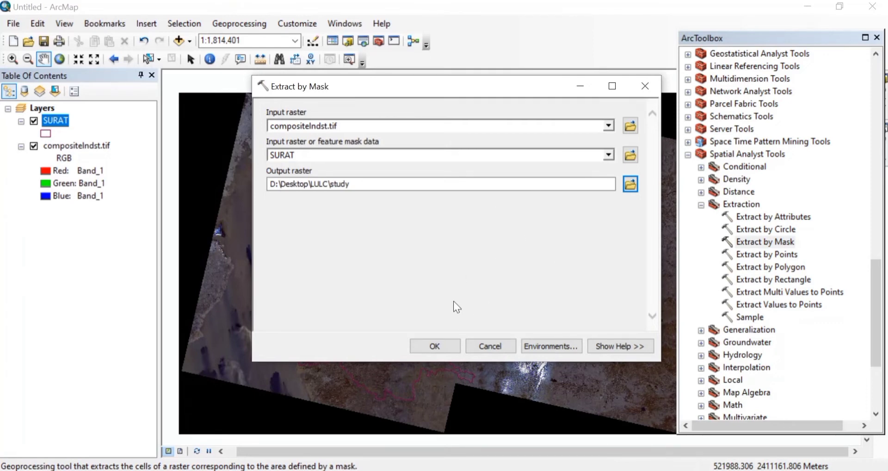
click(440, 348)
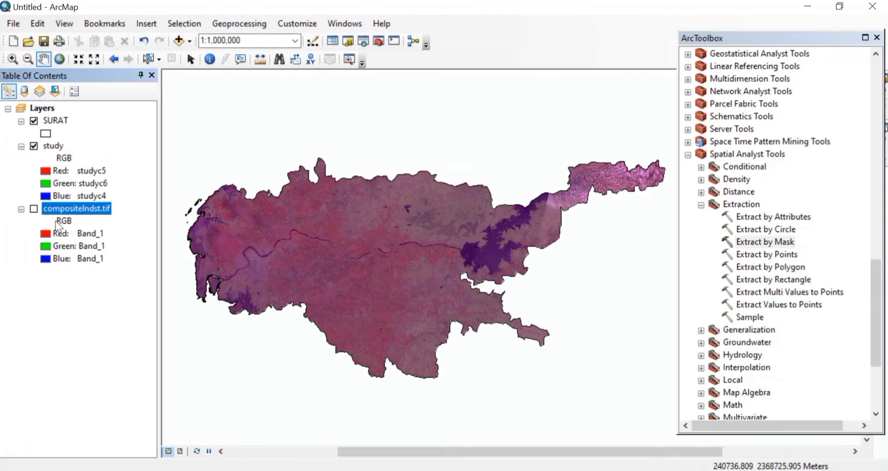
right_click(82, 212)
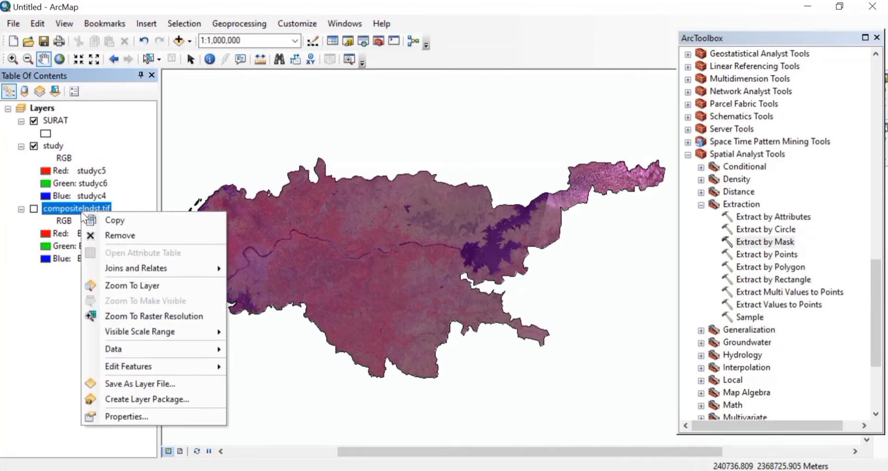
click(101, 237)
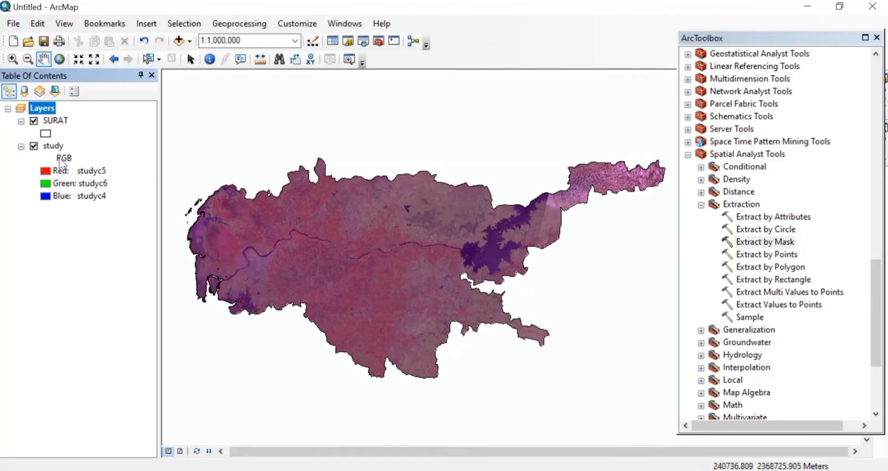
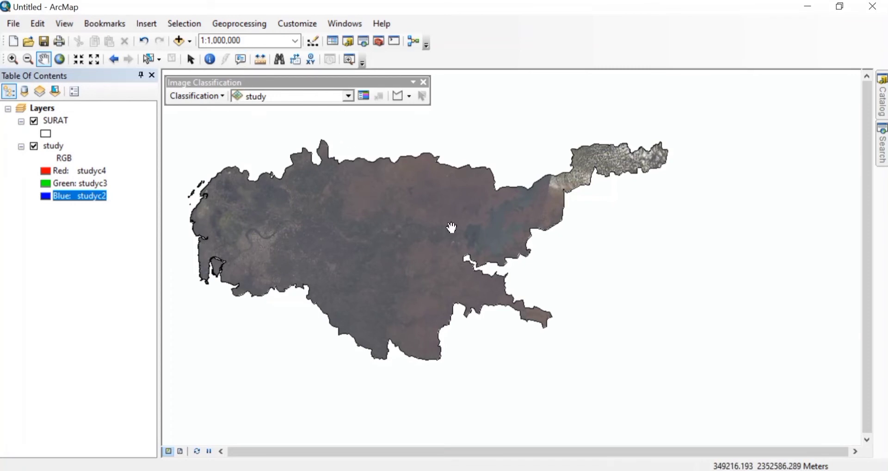
Set the study layer's band combination to studyc5 for red, studyc6 for green and studyc4 for blue
click(44, 168)
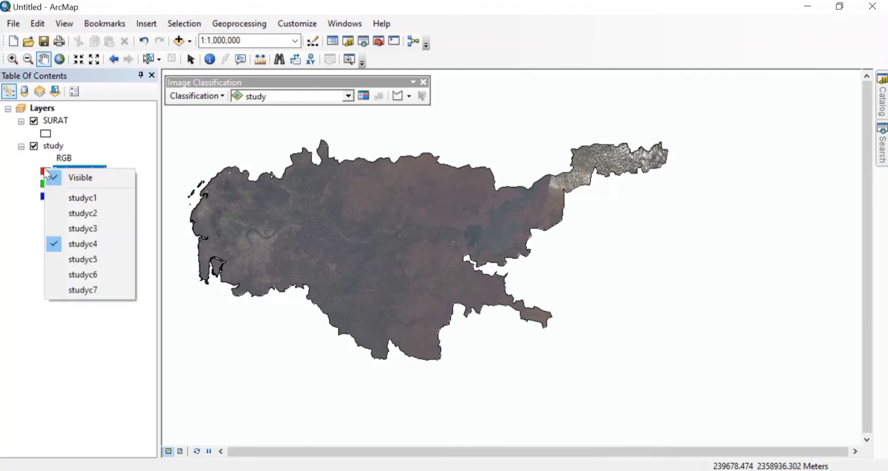
click(62, 257)
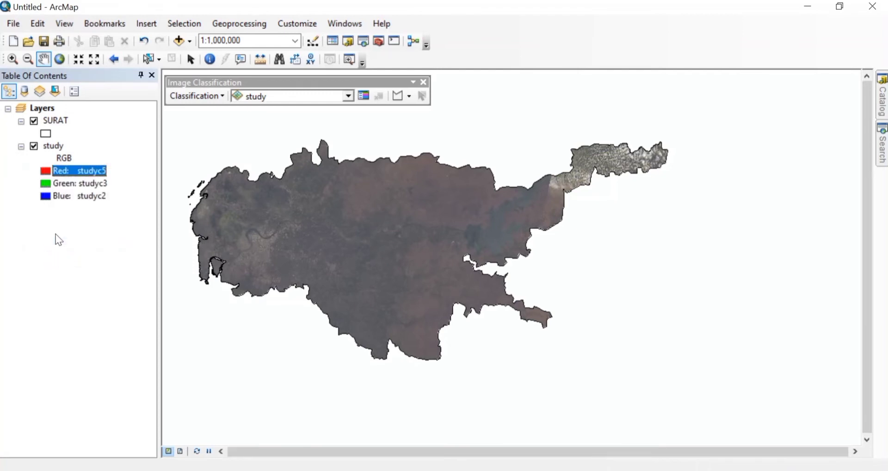
click(46, 183)
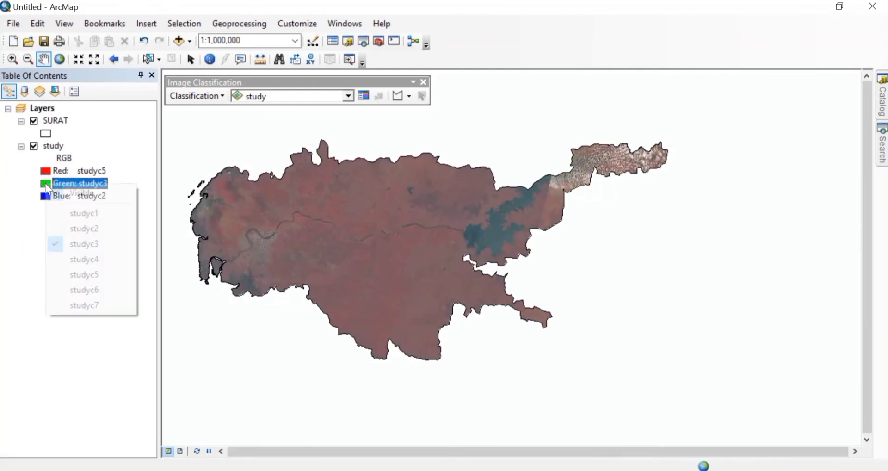
click(65, 290)
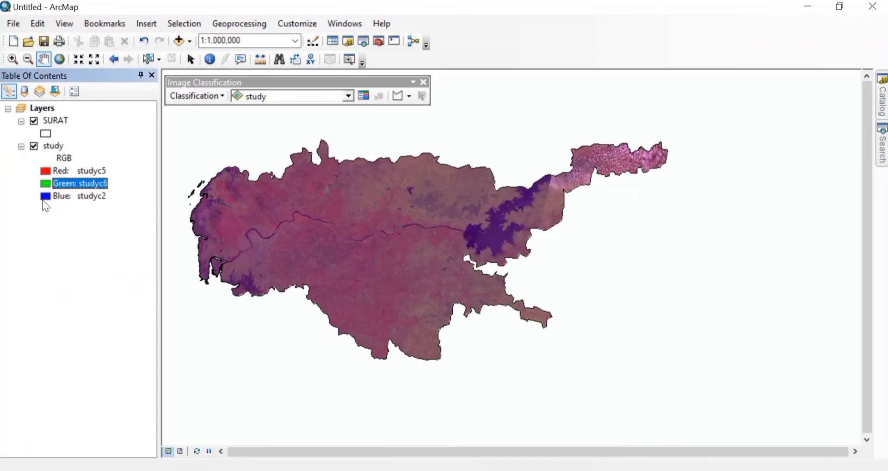
click(46, 196)
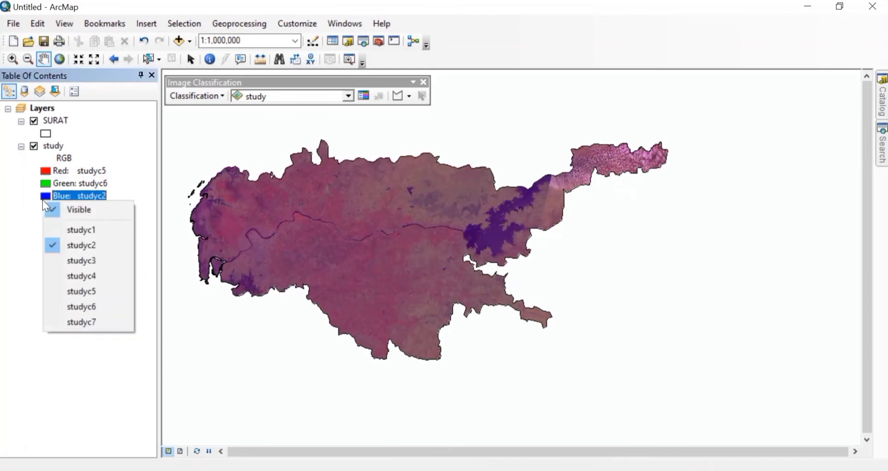
click(65, 276)
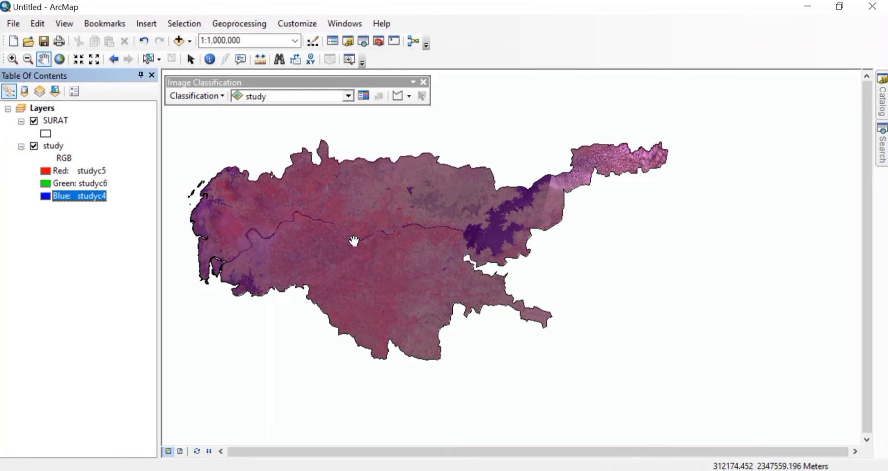
Choose the circle shape for drawing training samples and open the Training Sample Manager, placing it clear of the reservoir's main water area
drag(354, 240, 513, 256)
drag(444, 247, 333, 218)
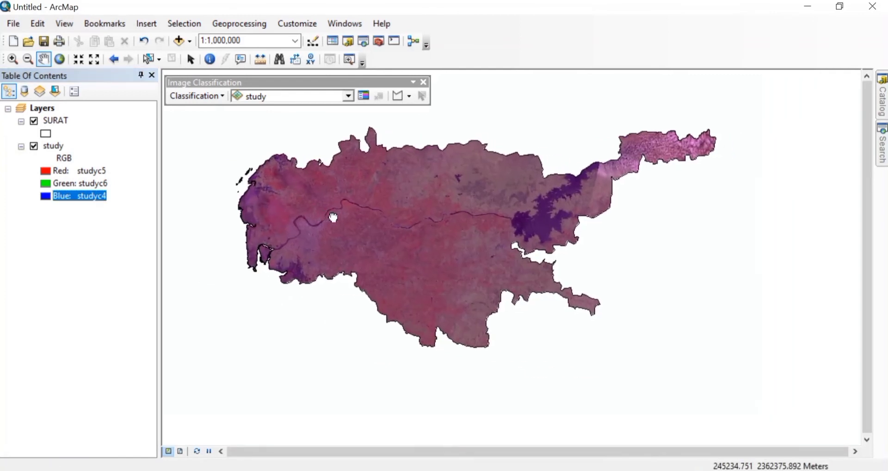
scroll(505, 224, down, 1)
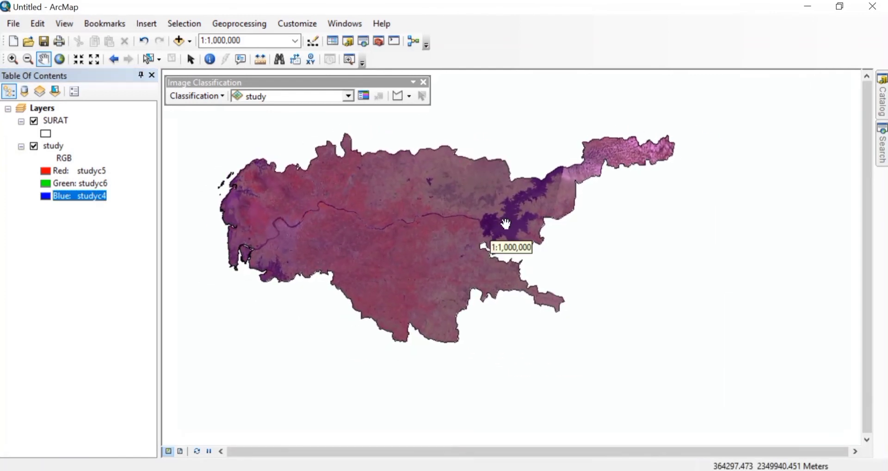
scroll(505, 223, down, 1)
scroll(505, 224, up, 2)
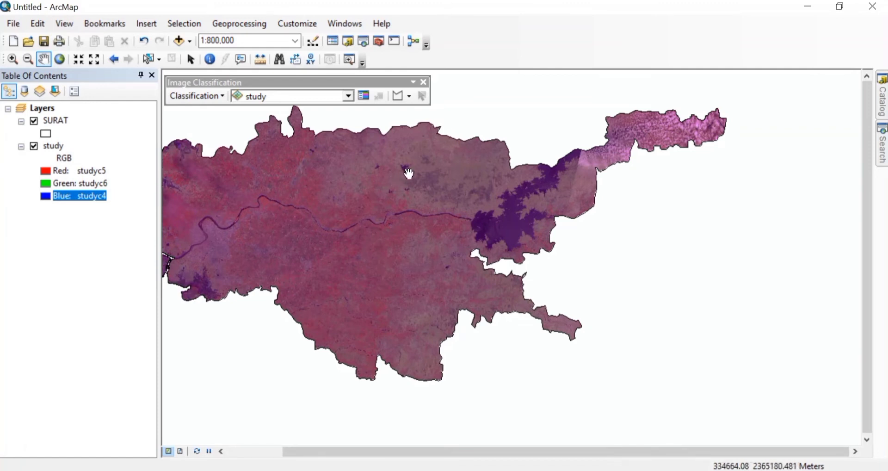
click(409, 96)
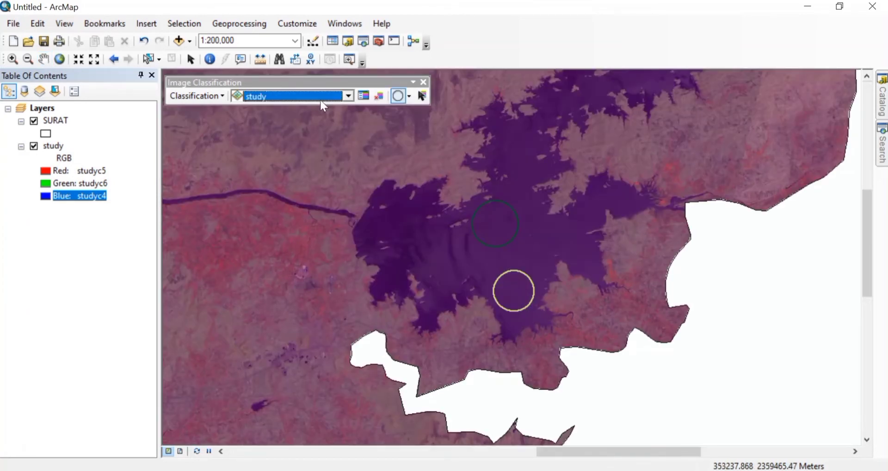
click(524, 270)
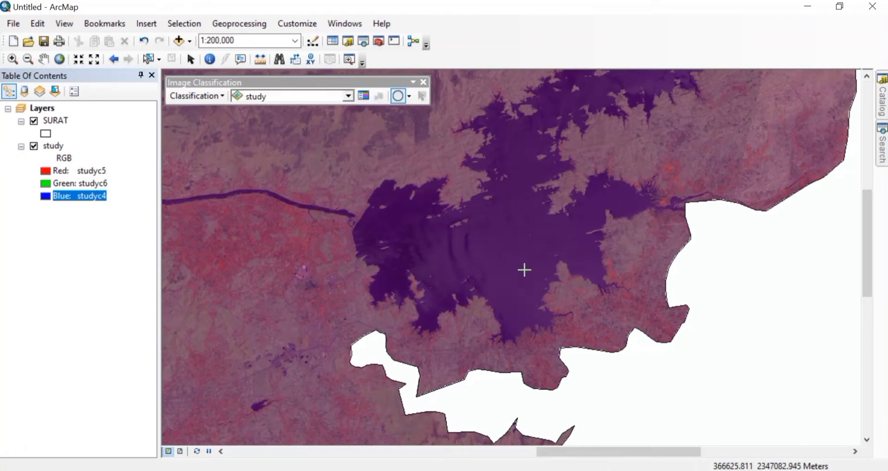
click(365, 96)
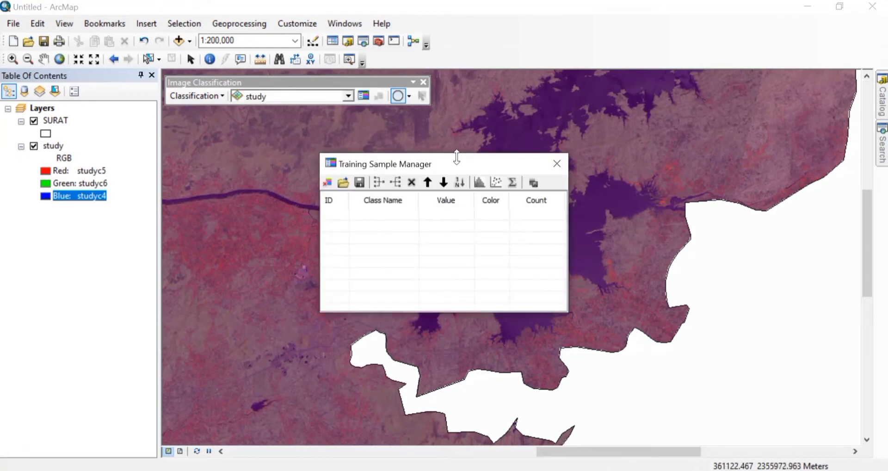
drag(466, 162, 759, 122)
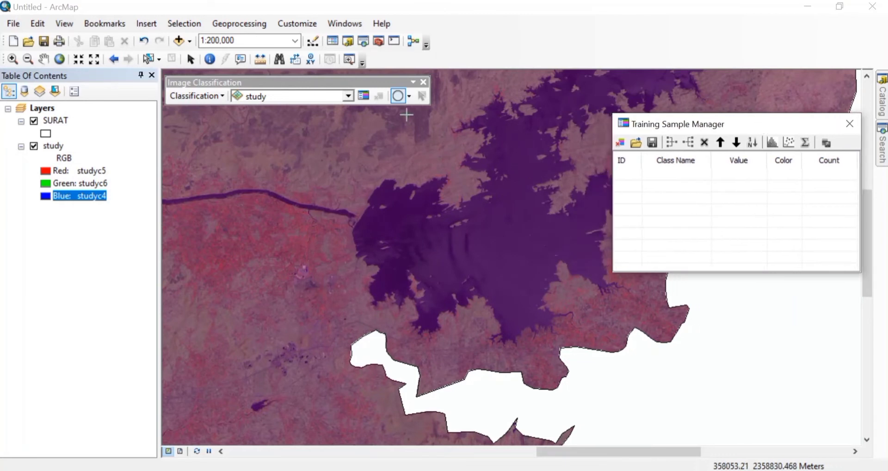
click(401, 97)
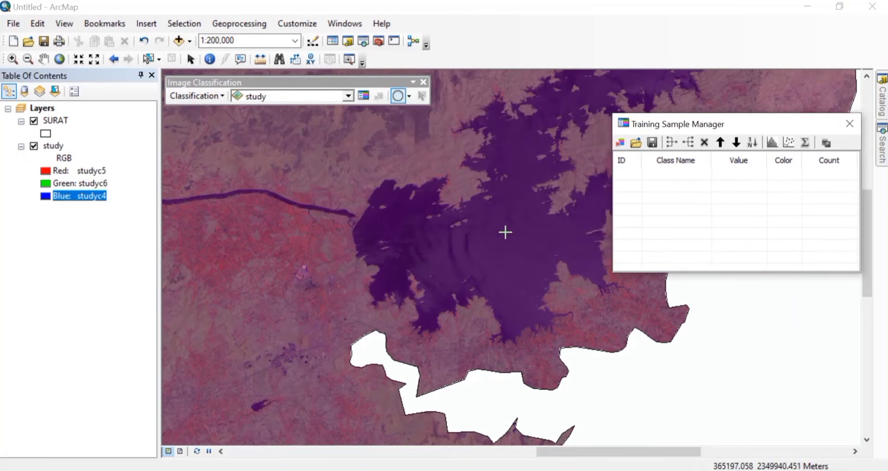
Draw five circular training samples of varying sizes over the water of the large dark purple reservoir
drag(501, 222, 507, 241)
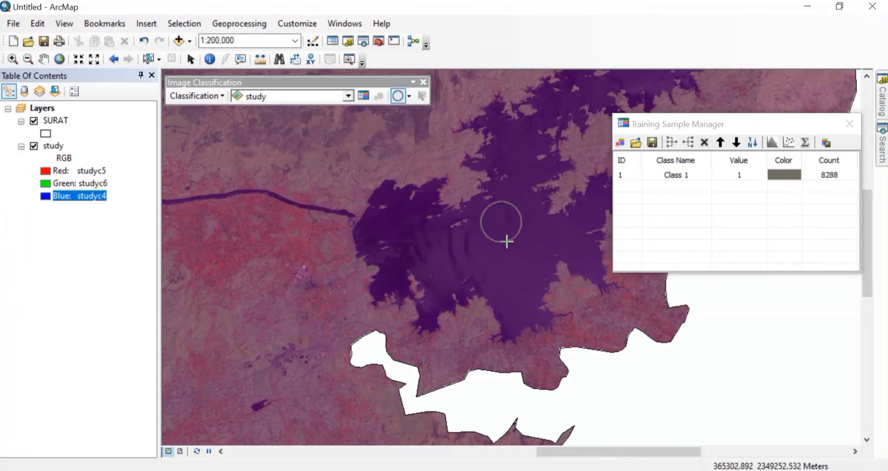
mouse_move(428, 254)
mouse_down()
mouse_move(452, 268)
mouse_move(438, 262)
mouse_up()
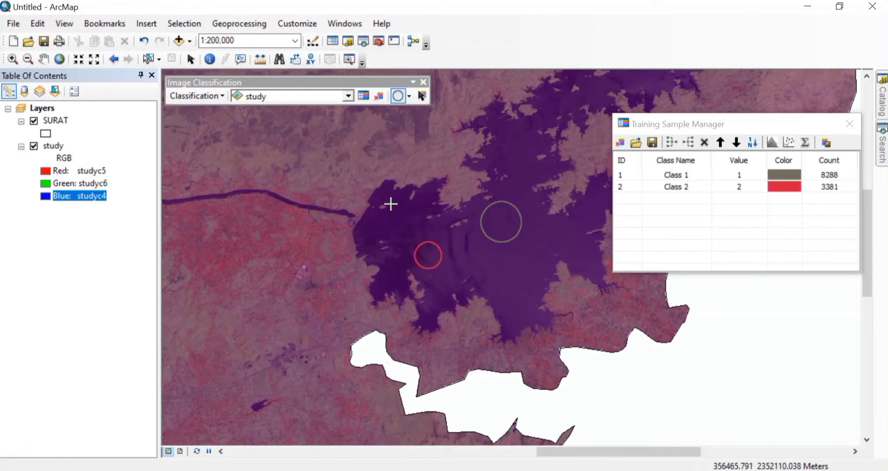
mouse_move(392, 202)
mouse_down()
mouse_move(401, 216)
mouse_move(391, 209)
mouse_up()
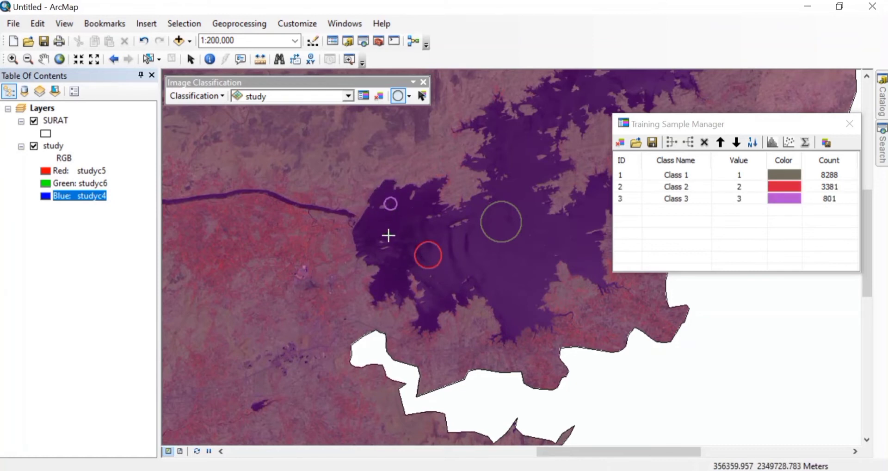
drag(376, 240, 379, 247)
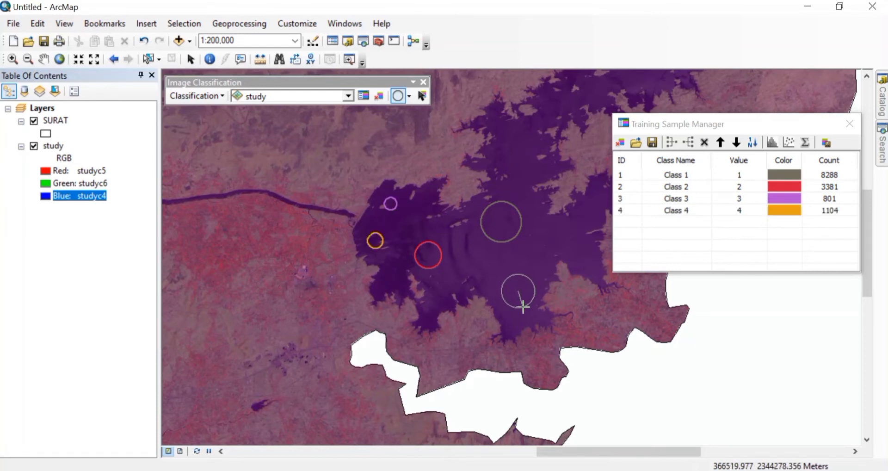
drag(523, 306, 522, 307)
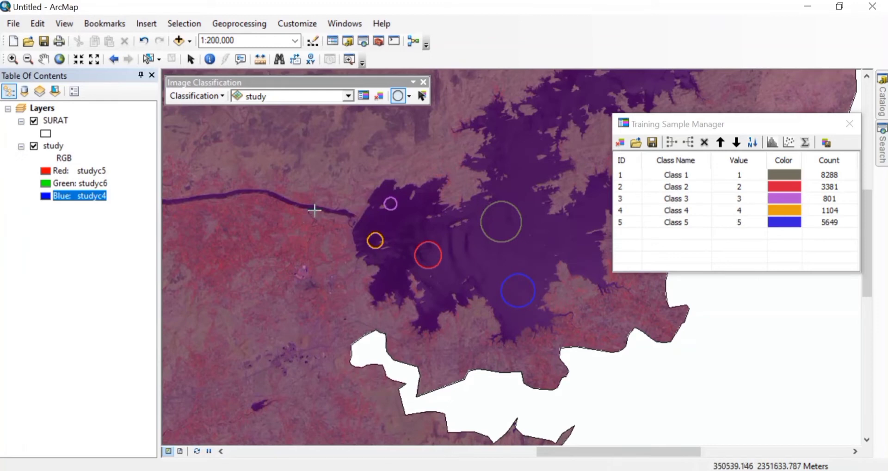
Draw small circular training samples along the river west of the reservoir, and circles over the other water areas in the study image
scroll(322, 210, down, 1)
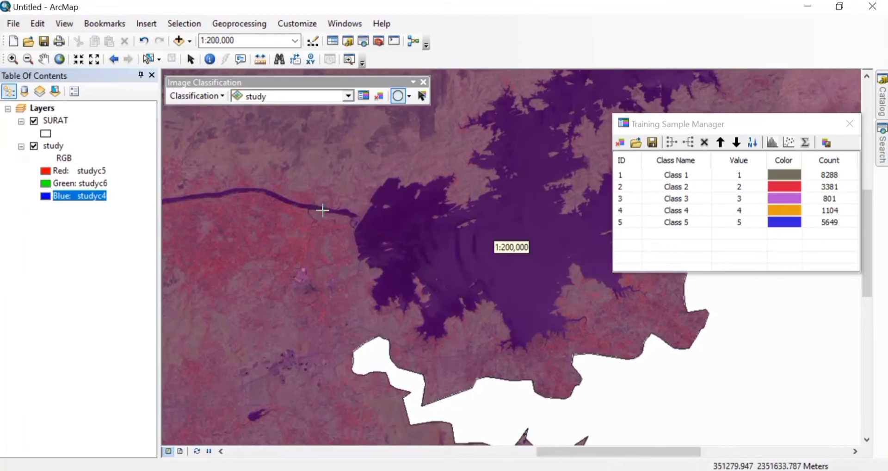
scroll(323, 210, down, 4)
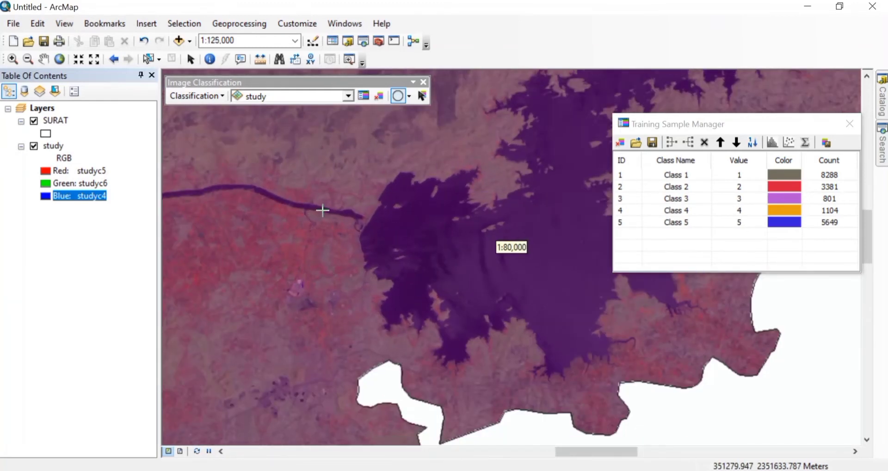
scroll(322, 210, down, 1)
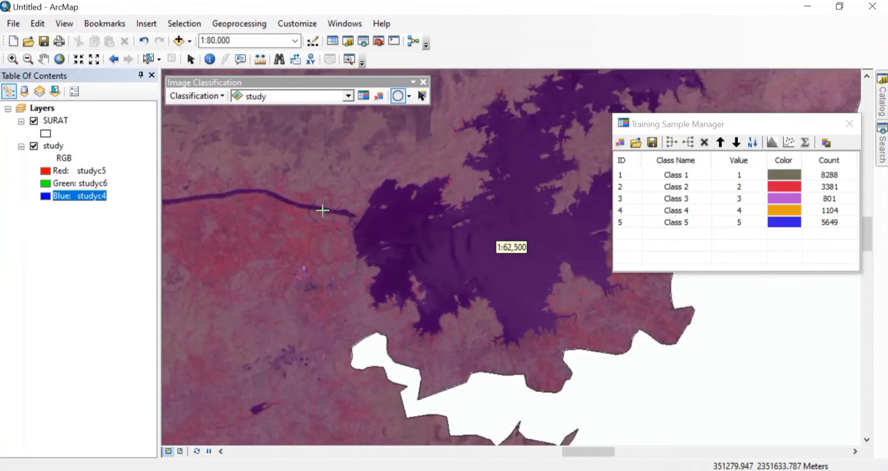
scroll(301, 206, down, 1)
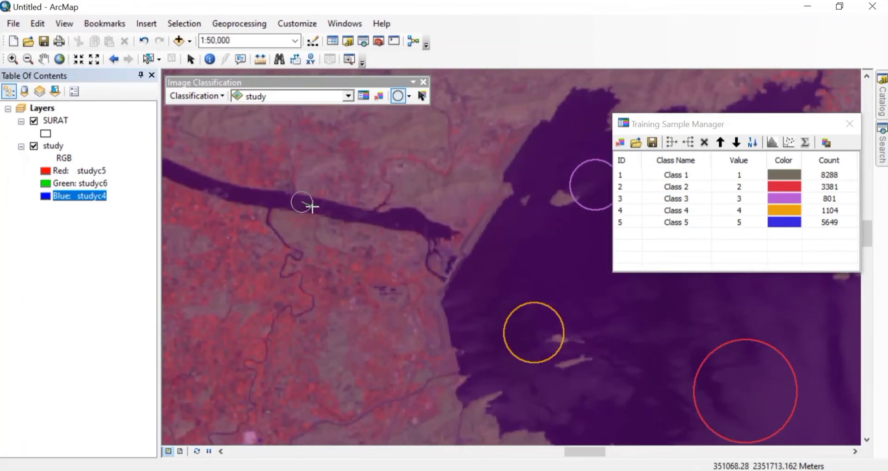
drag(301, 204, 301, 207)
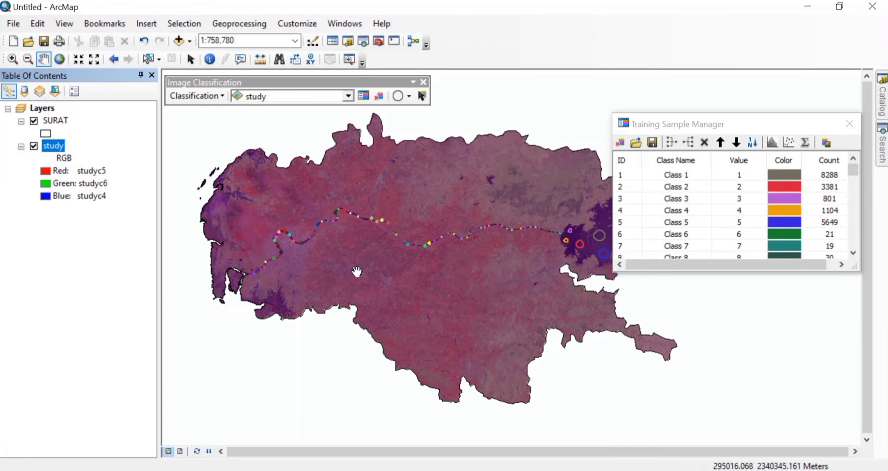
click(397, 95)
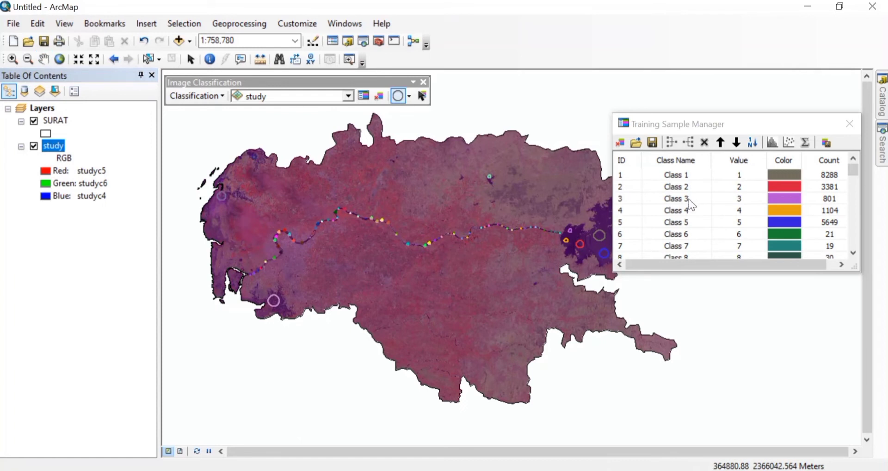
Select all water training samples, from Class 1 through Class 95, and merge them into one class
double_click(676, 176)
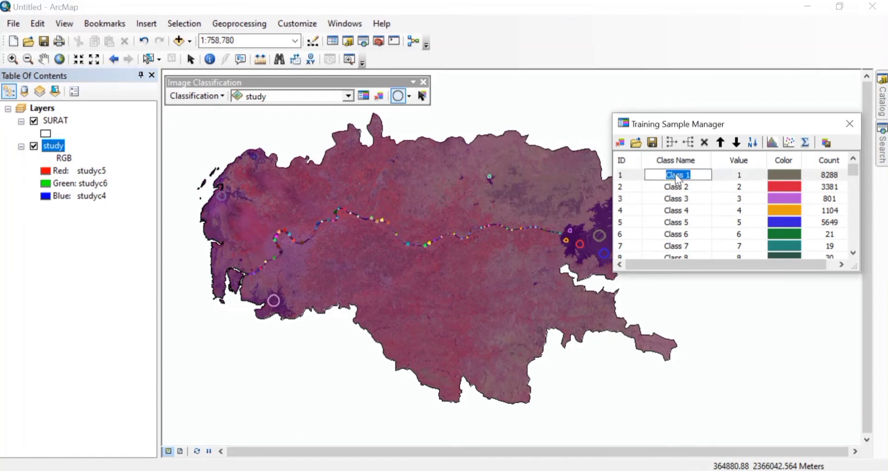
click(628, 178)
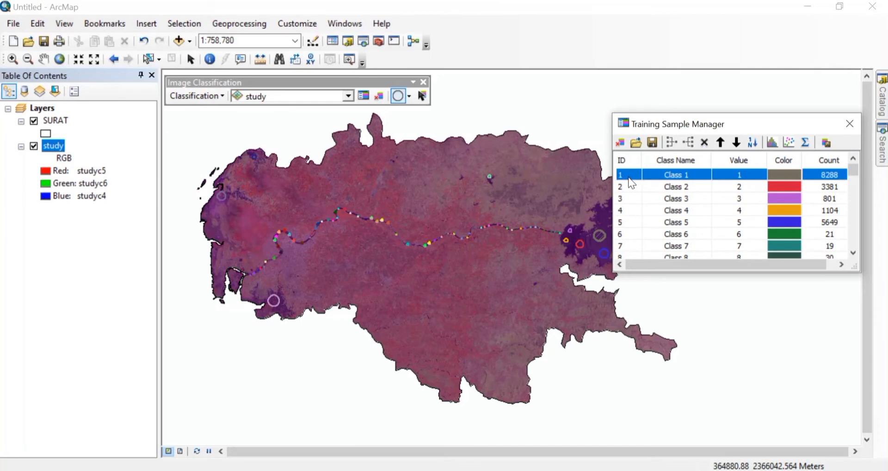
click(854, 230)
click(853, 229)
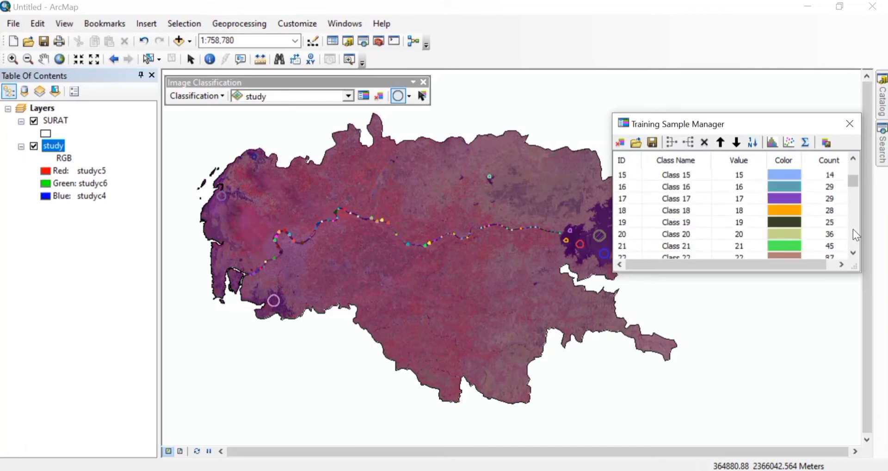
drag(853, 229, 853, 245)
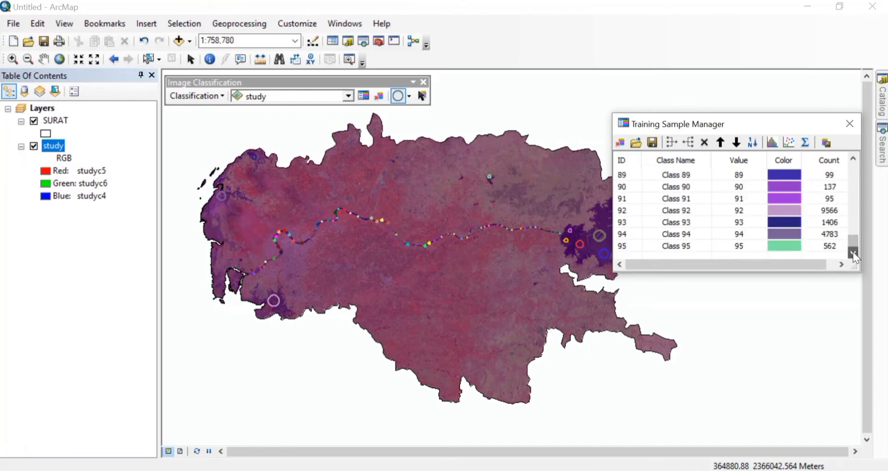
shift+click(623, 246)
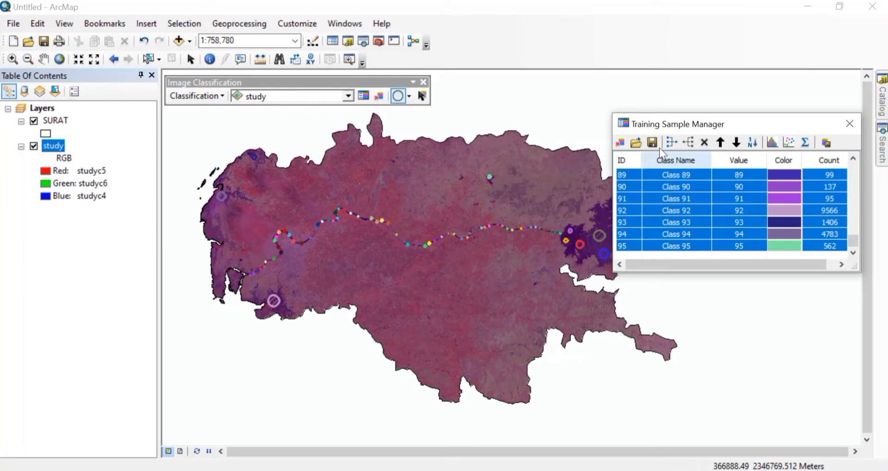
click(673, 143)
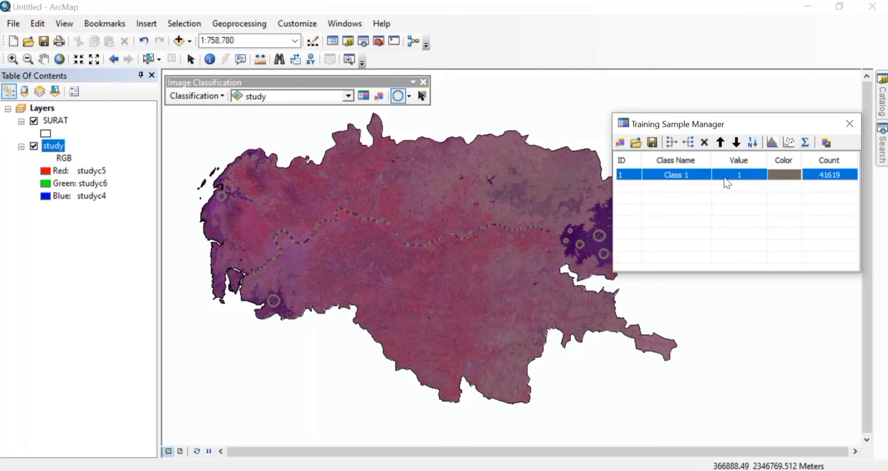
Rename the merged water class WB and give it a dark blue color
double_click(688, 175)
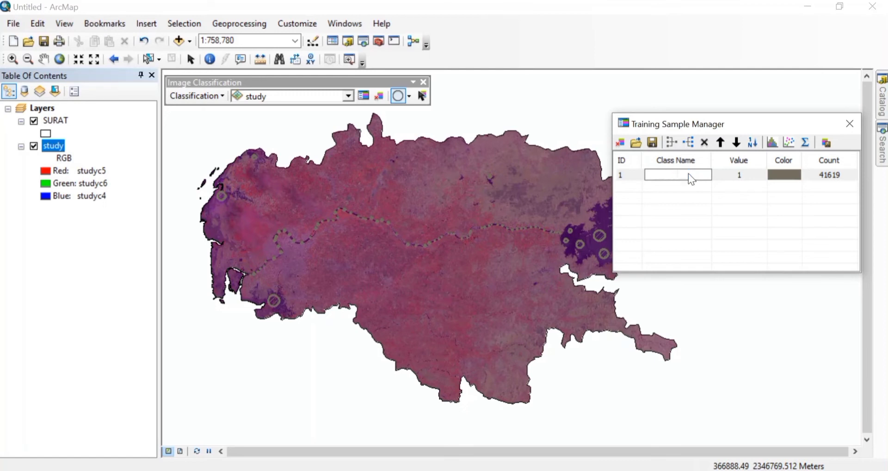
click(786, 177)
click(789, 178)
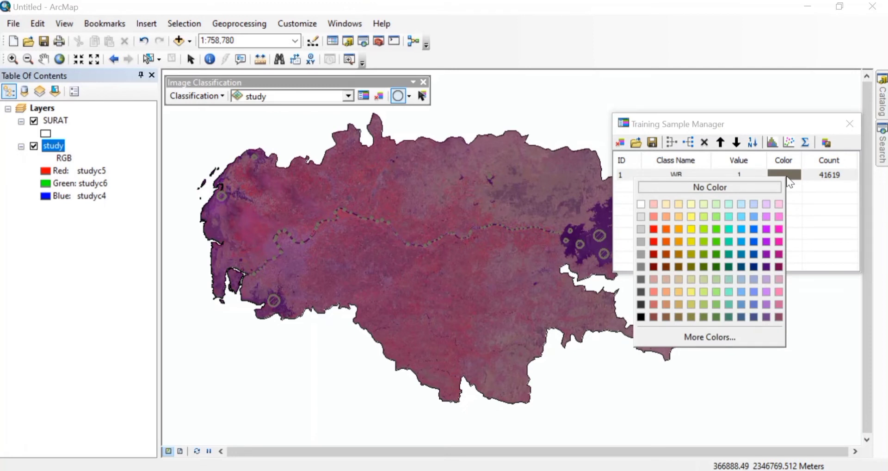
click(754, 266)
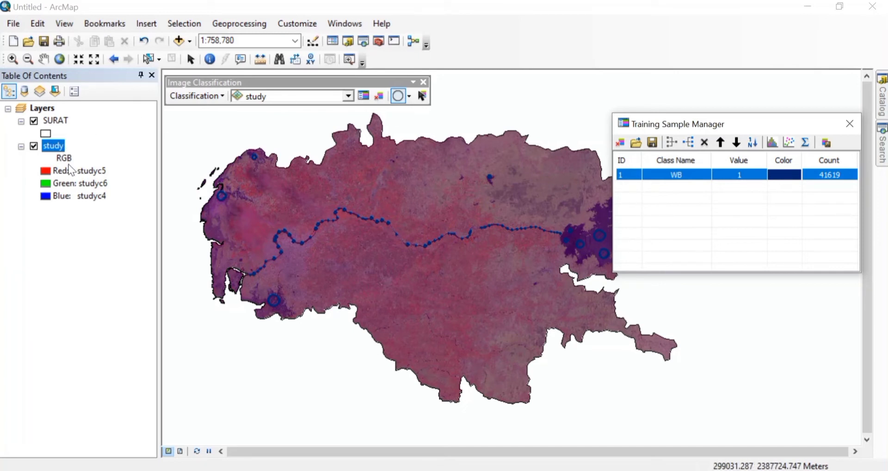
Change the study layer's band combination to studyc4 for green and studyc3 for blue
click(46, 184)
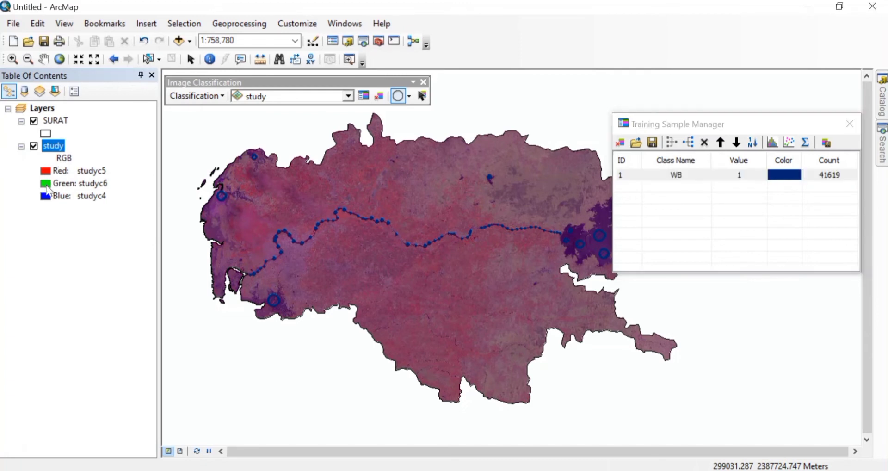
click(90, 260)
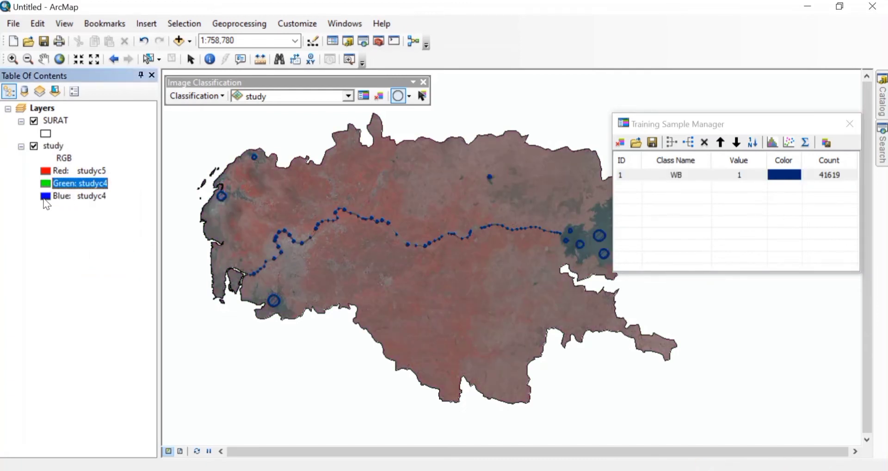
click(46, 196)
click(84, 256)
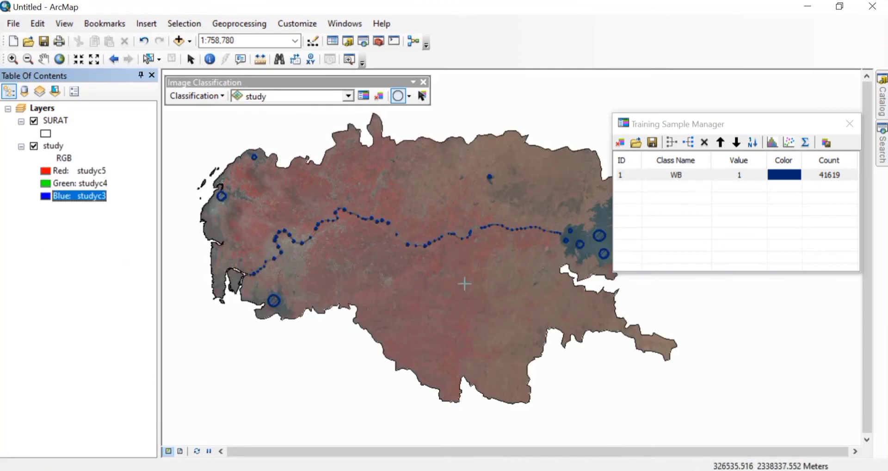
Draw circular training samples of varying sizes over the reddish vegetated land across the study area
scroll(448, 281, up, 2)
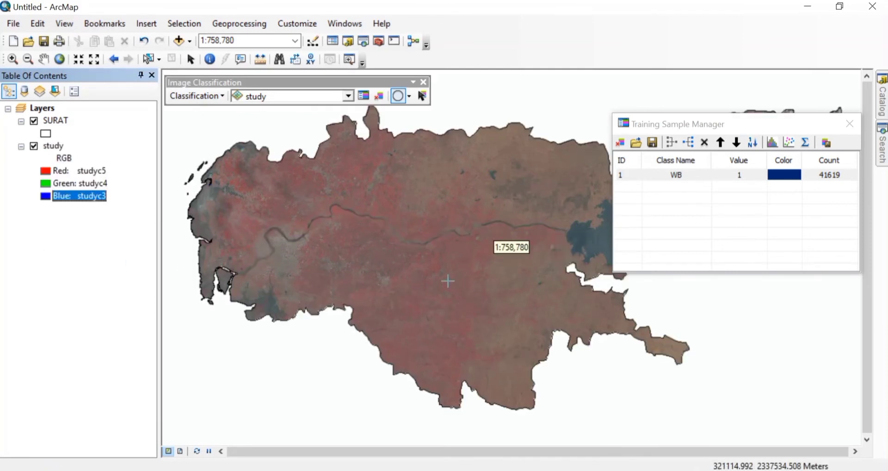
scroll(448, 280, up, 4)
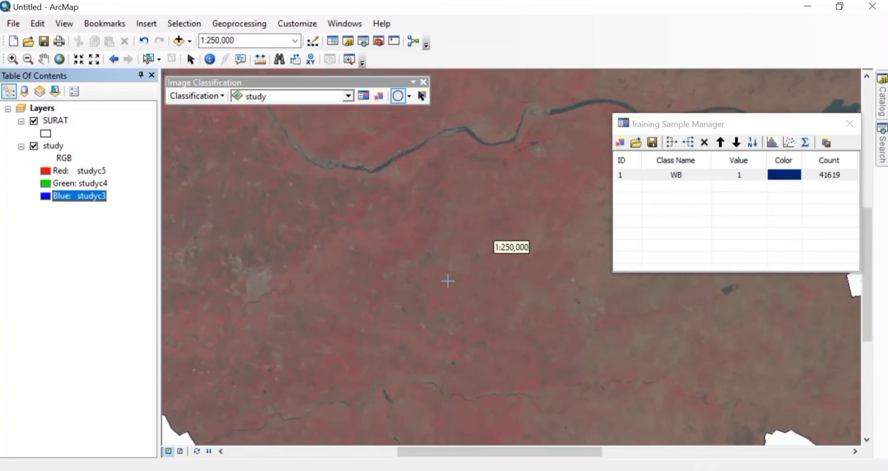
scroll(448, 281, up, 2)
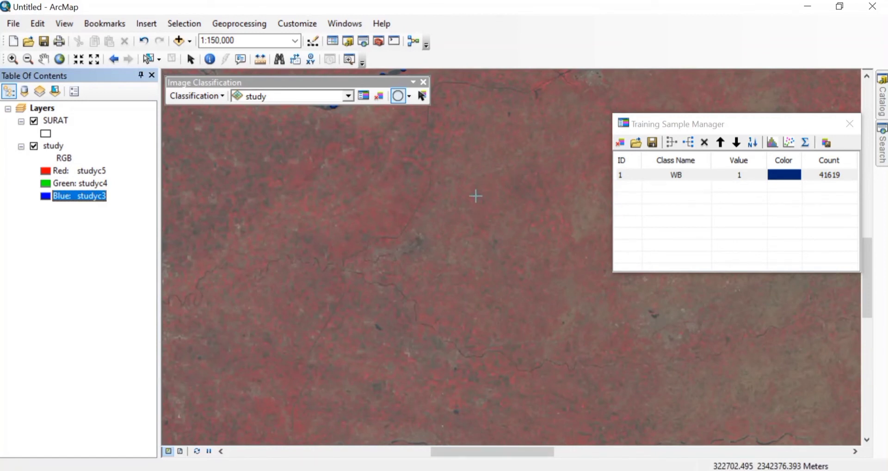
drag(475, 196, 481, 203)
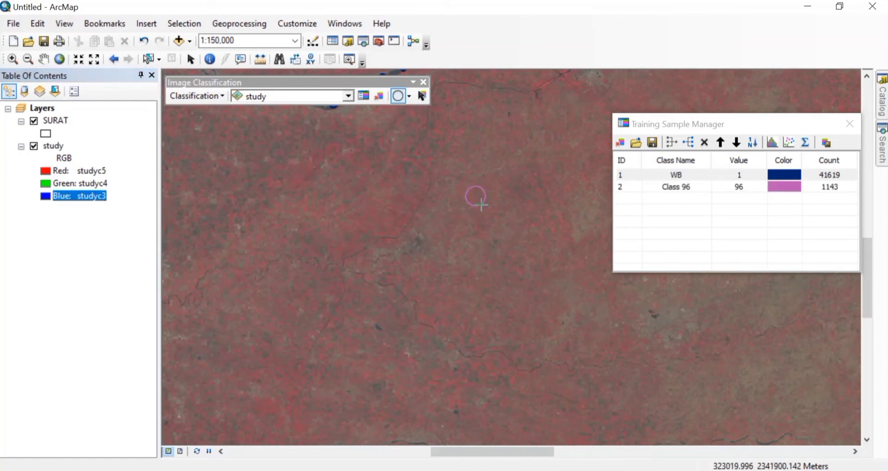
right_click(570, 164)
right_click(561, 154)
right_click(562, 146)
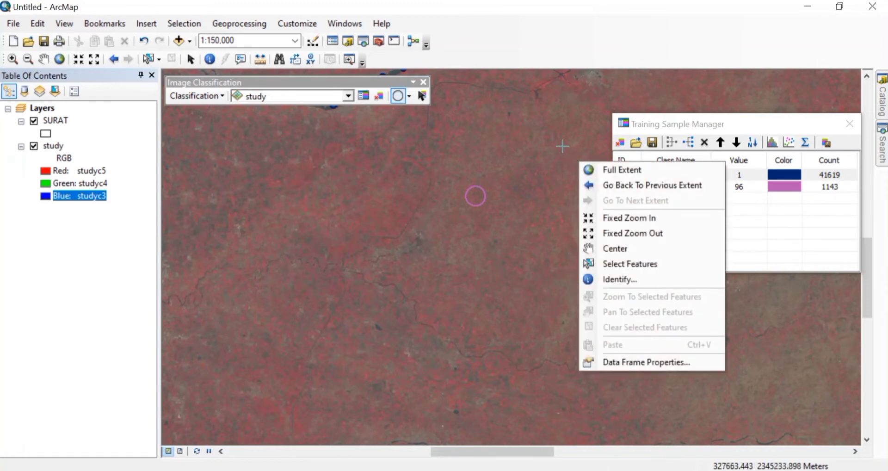
key(Escape)
drag(561, 145, 564, 153)
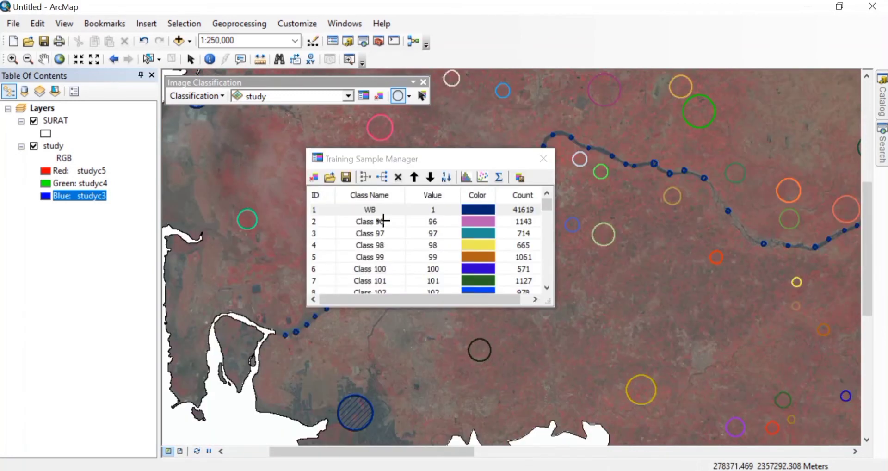
Select the vegetation training samples, from Class 96 through Class 163, and merge them into one class, leaving WB out
double_click(383, 221)
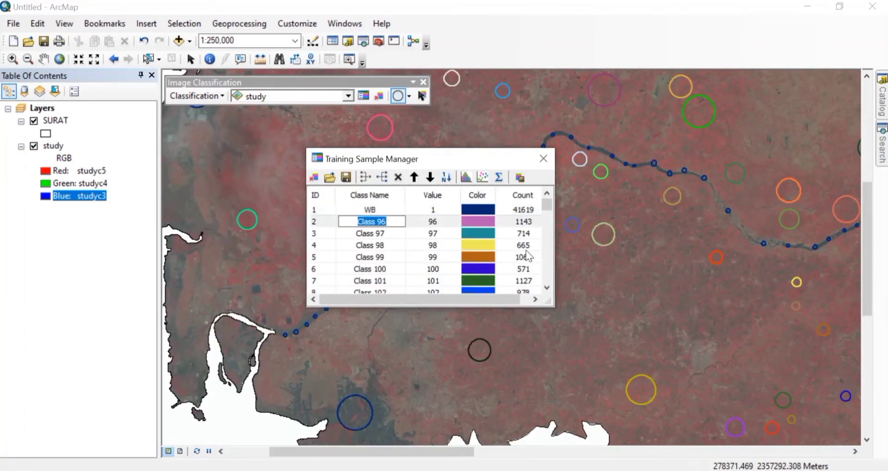
key(Return)
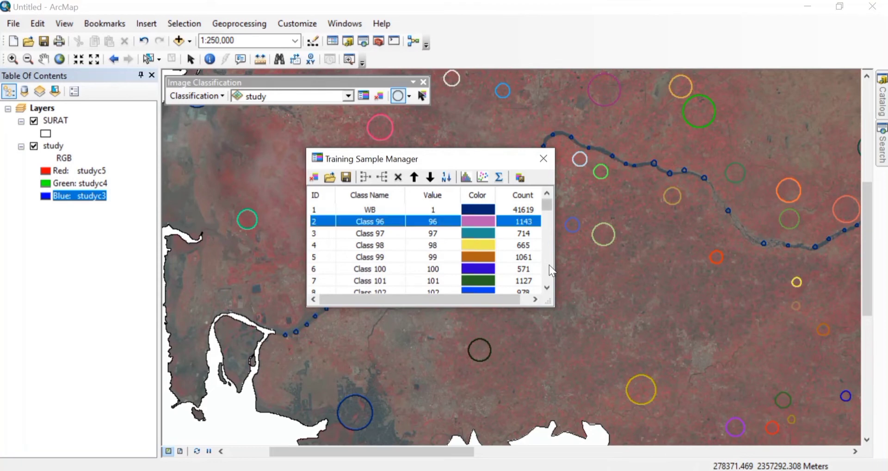
drag(545, 274, 545, 273)
click(548, 287)
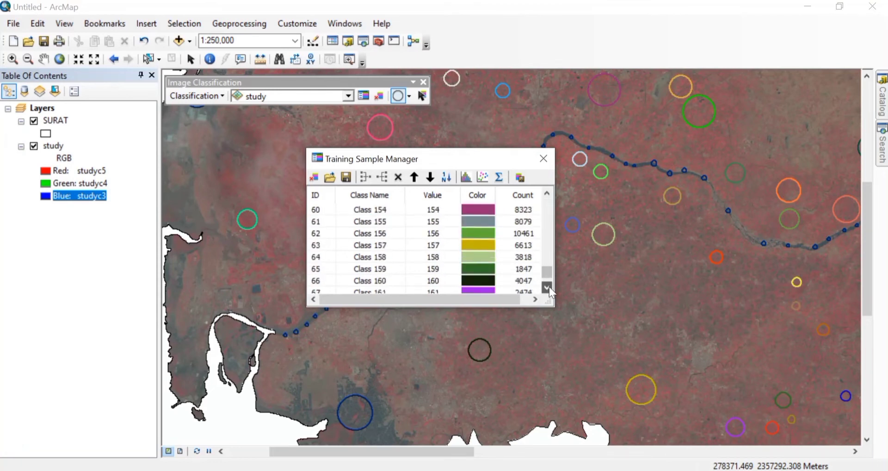
click(548, 287)
click(548, 287)
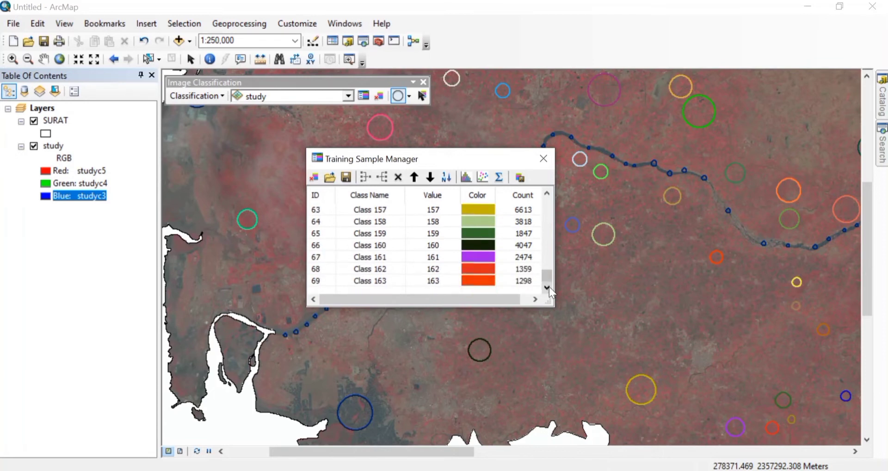
shift+click(320, 280)
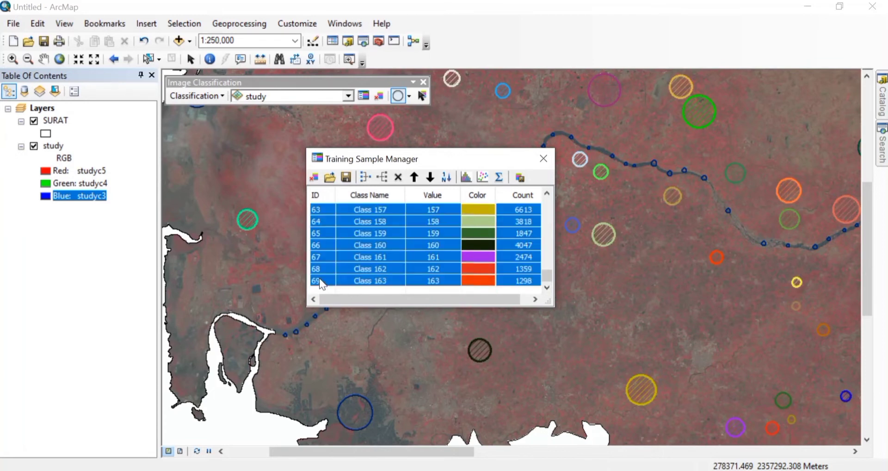
click(365, 178)
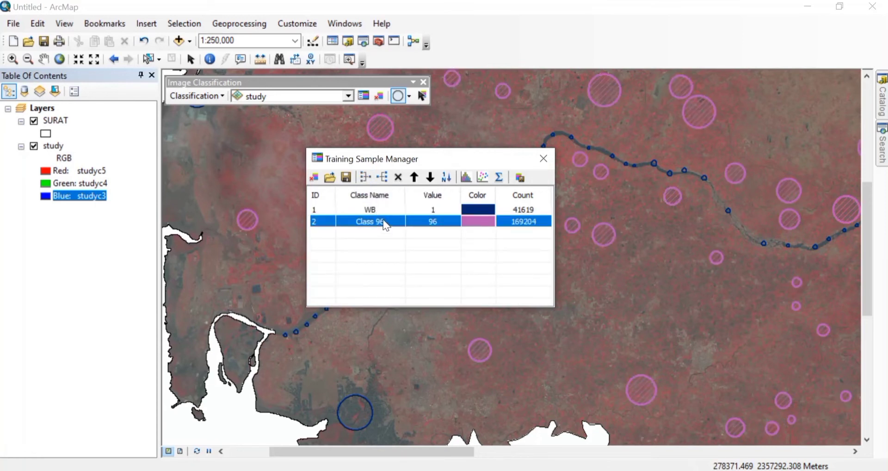
Rename the merged vegetation class VE, color it dark green, and move the Training Sample Manager clear of the river bends and city area
double_click(385, 222)
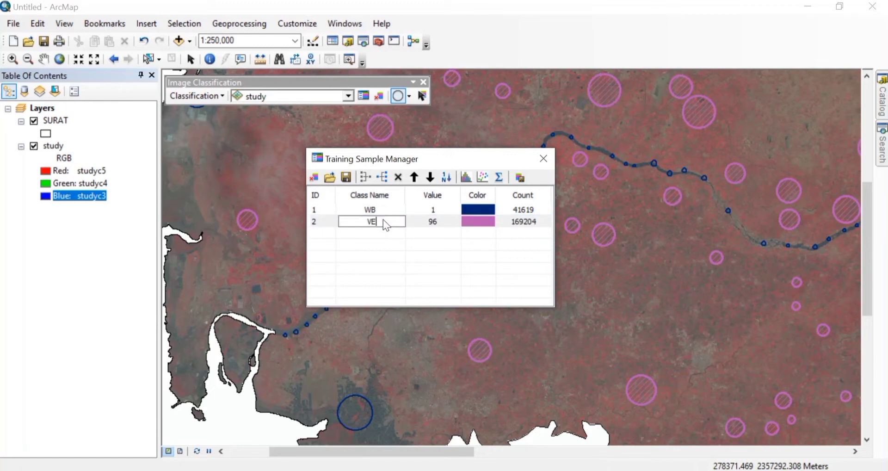
click(473, 221)
click(473, 221)
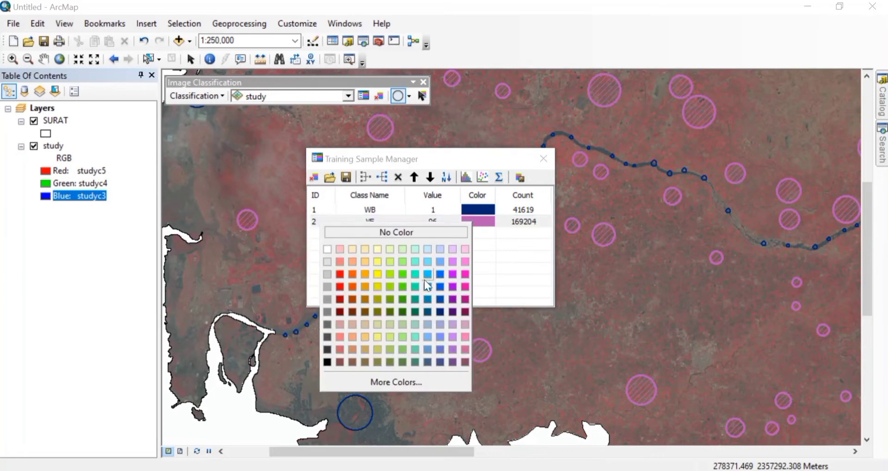
click(416, 312)
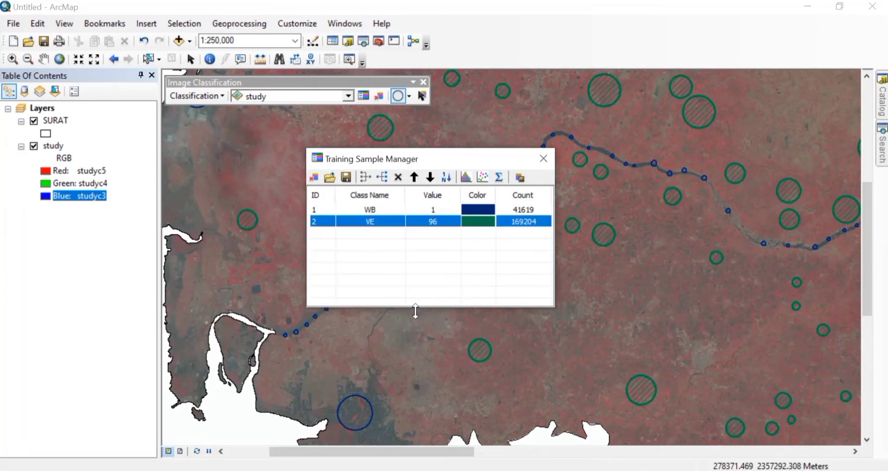
click(462, 248)
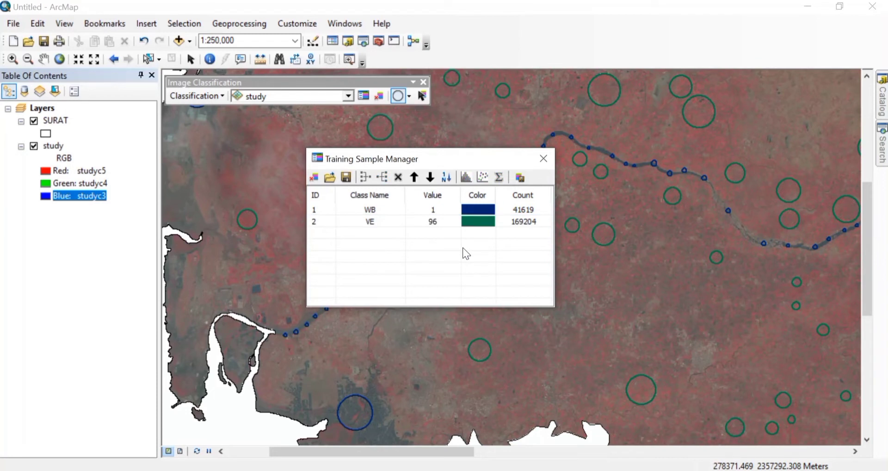
drag(393, 158, 691, 116)
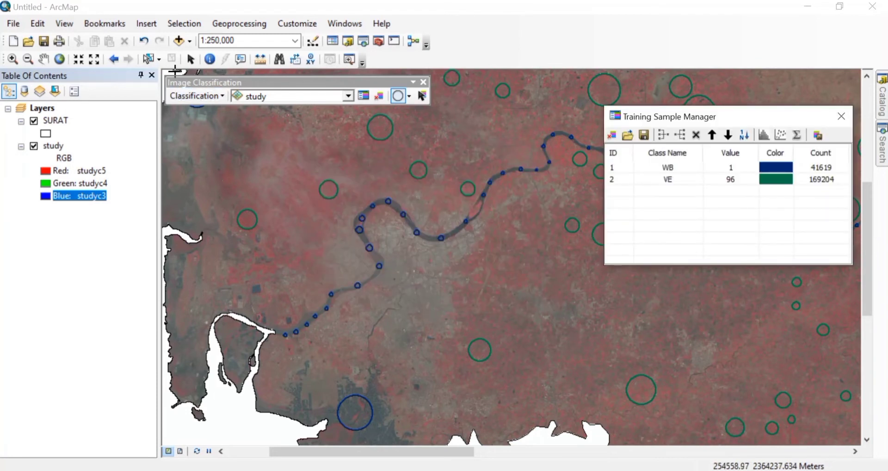
click(179, 40)
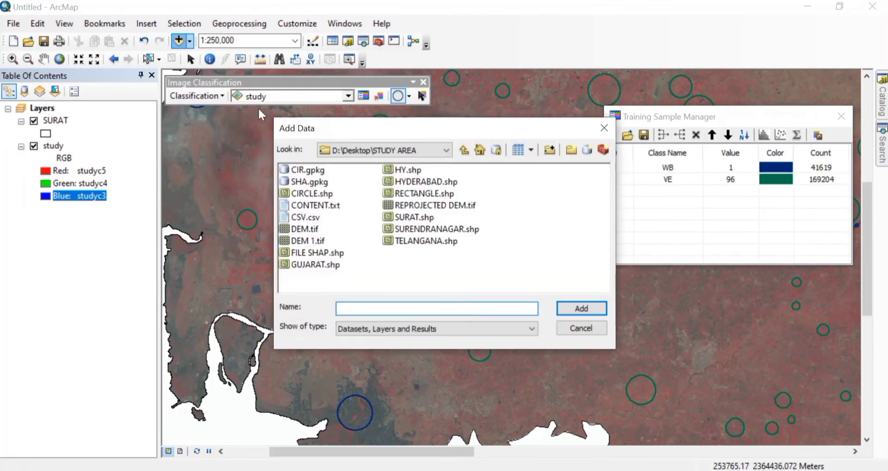
click(604, 128)
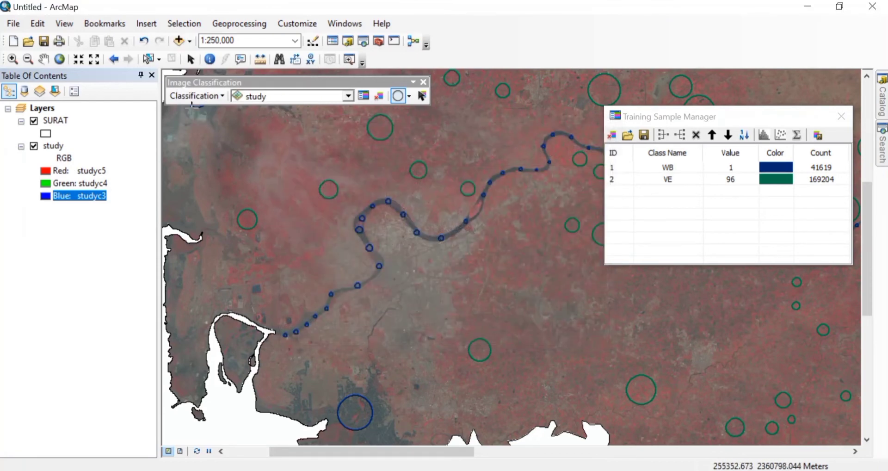
click(189, 40)
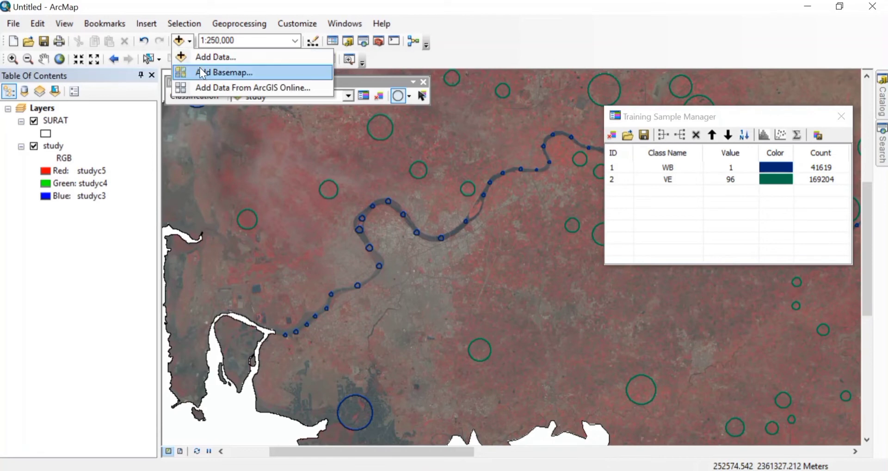
click(227, 78)
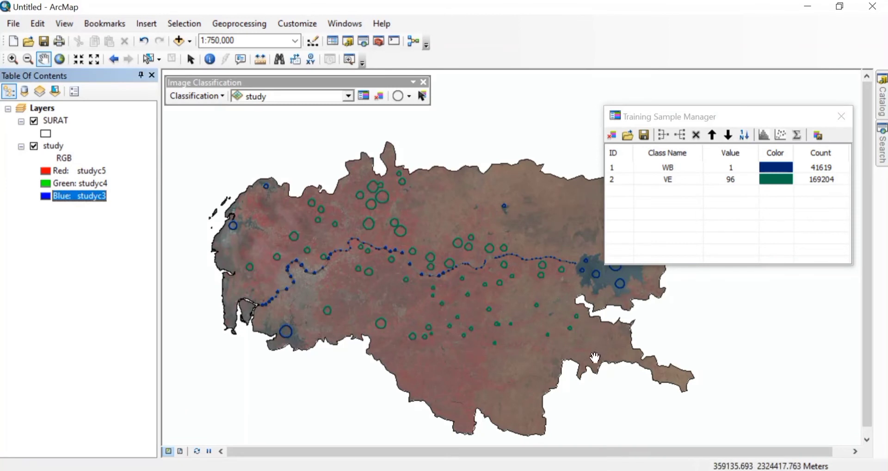
Draw small circular training samples across the southeastern part of the study area, around the reddish patches near the boundary
scroll(595, 358, up, 1)
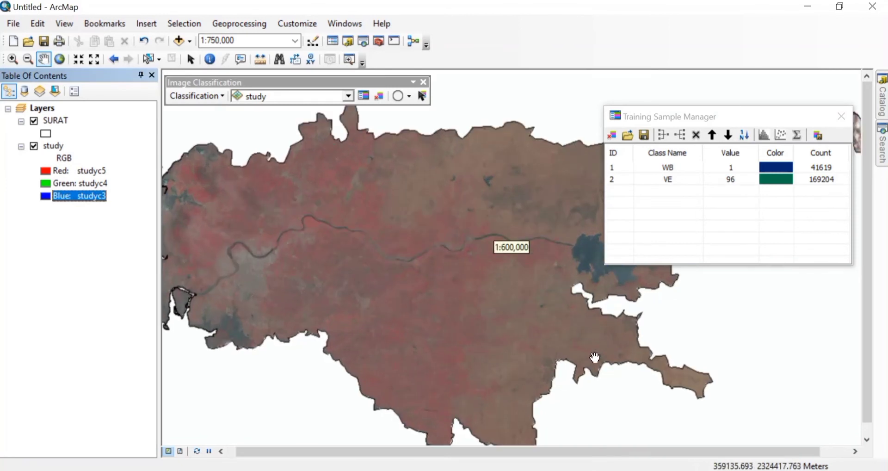
scroll(595, 358, up, 2)
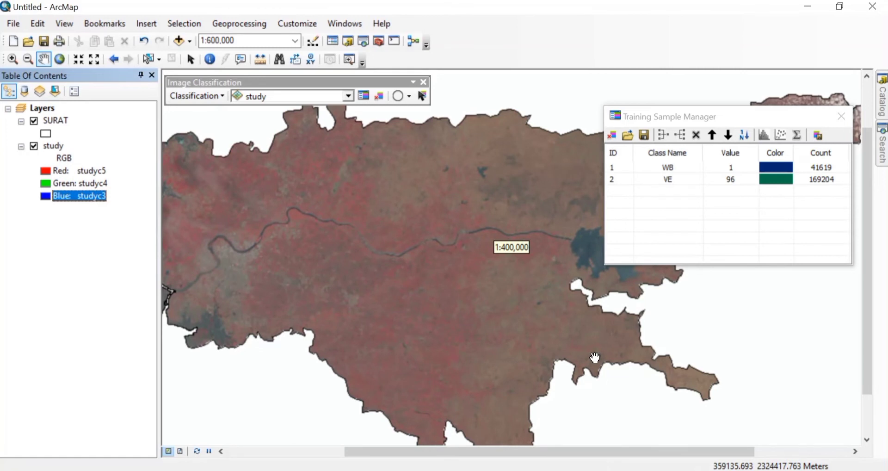
scroll(595, 358, up, 1)
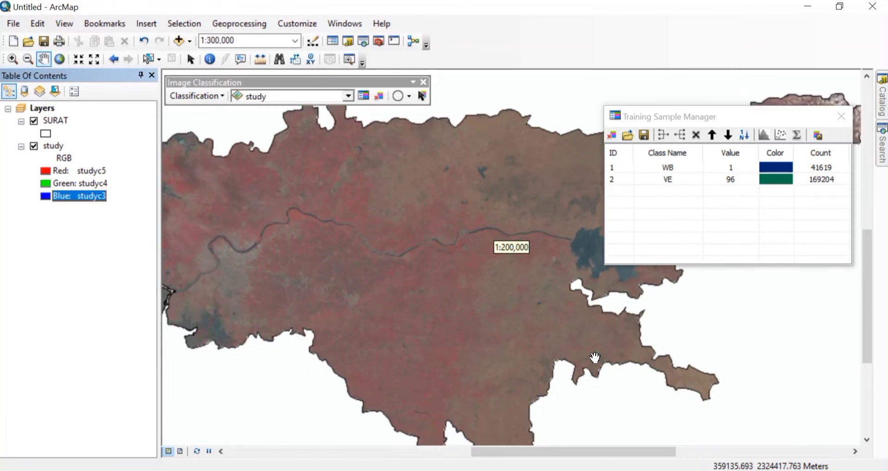
scroll(594, 358, up, 1)
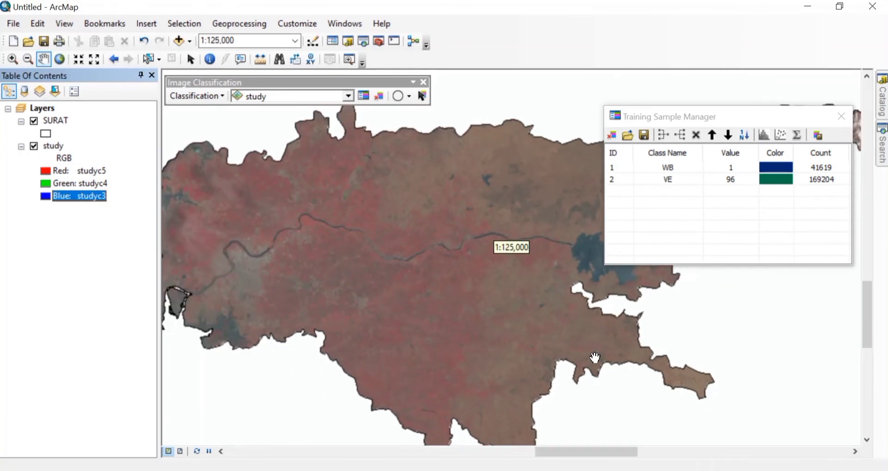
scroll(594, 357, up, 1)
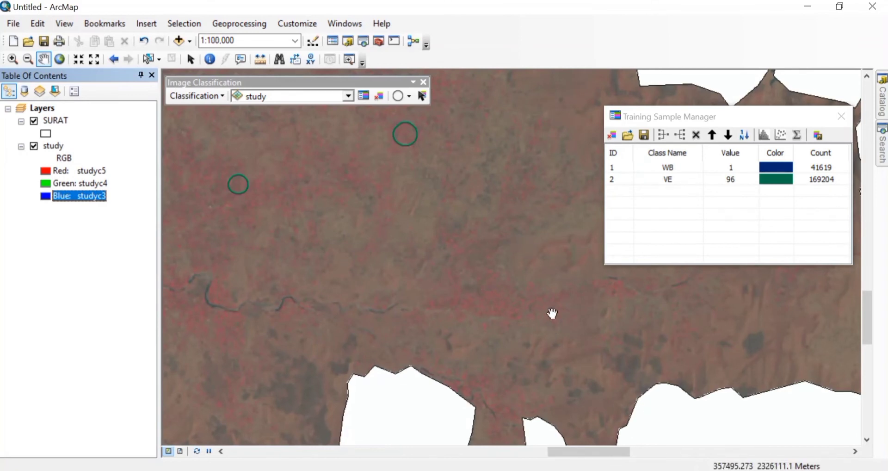
scroll(552, 314, up, 1)
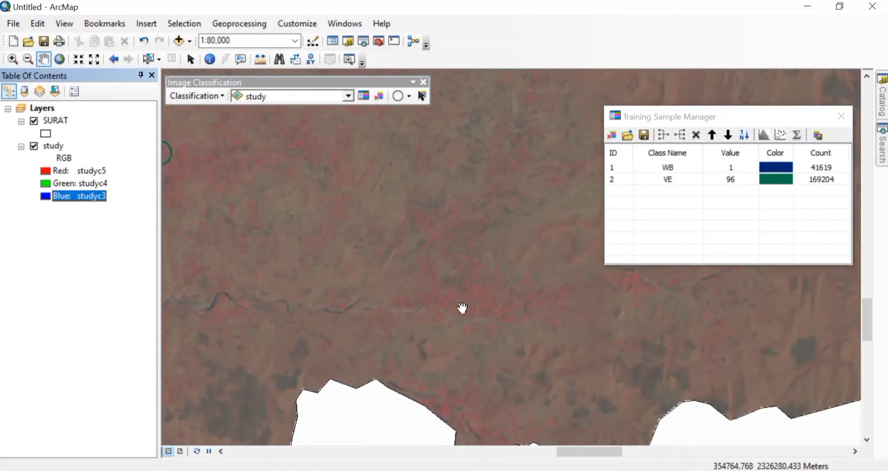
click(398, 100)
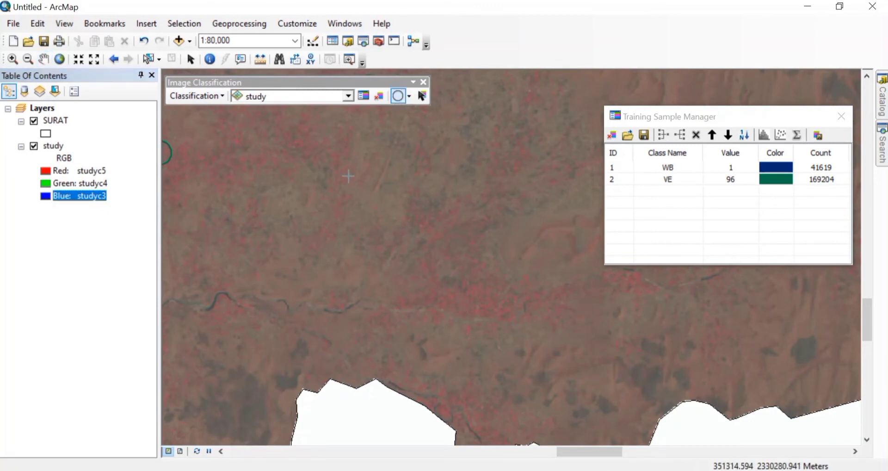
right_click(349, 176)
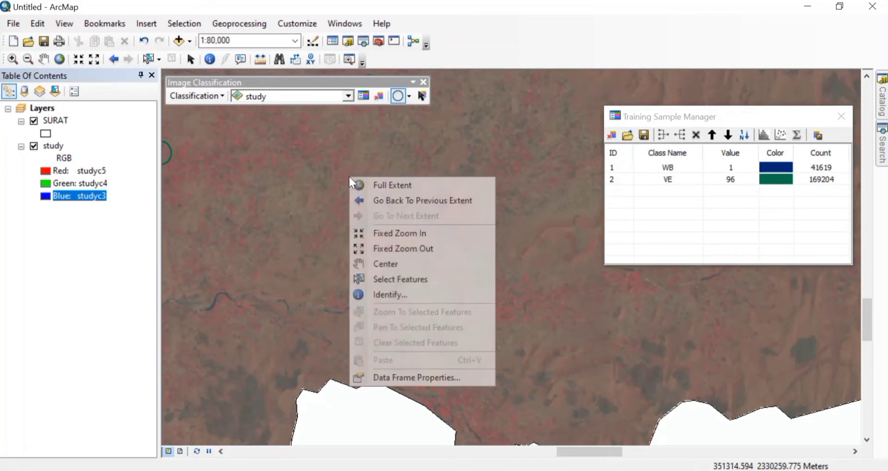
key(Escape)
drag(342, 173, 345, 176)
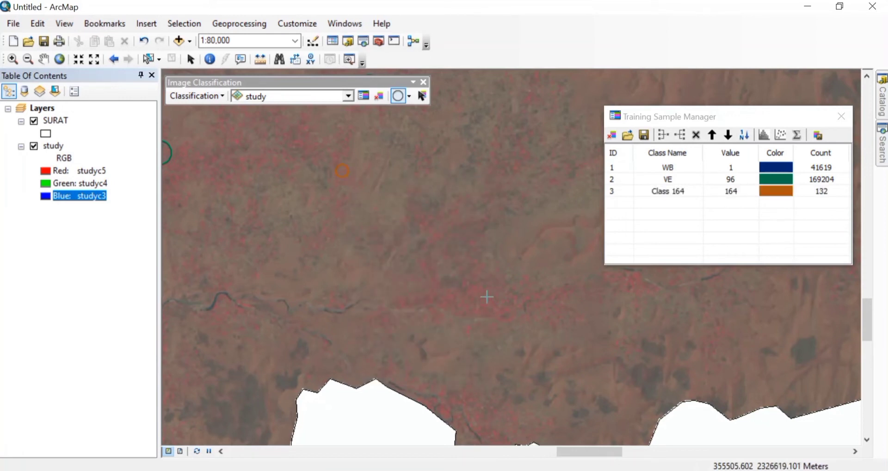
drag(487, 296, 491, 300)
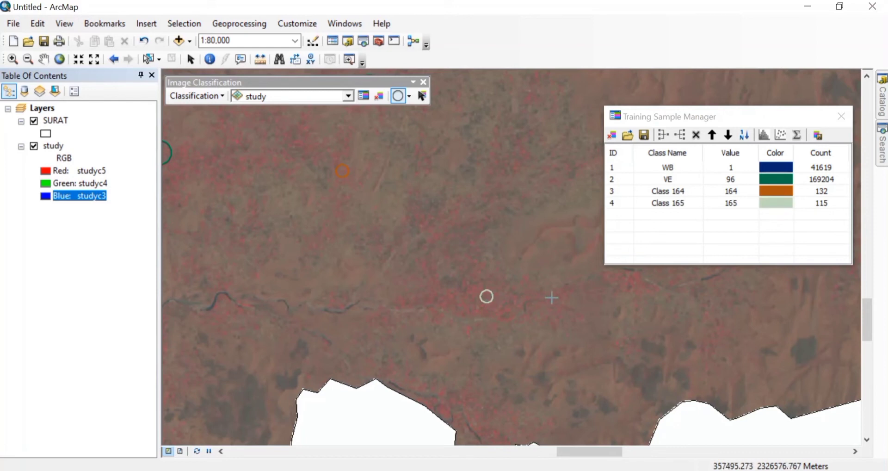
drag(553, 298, 557, 301)
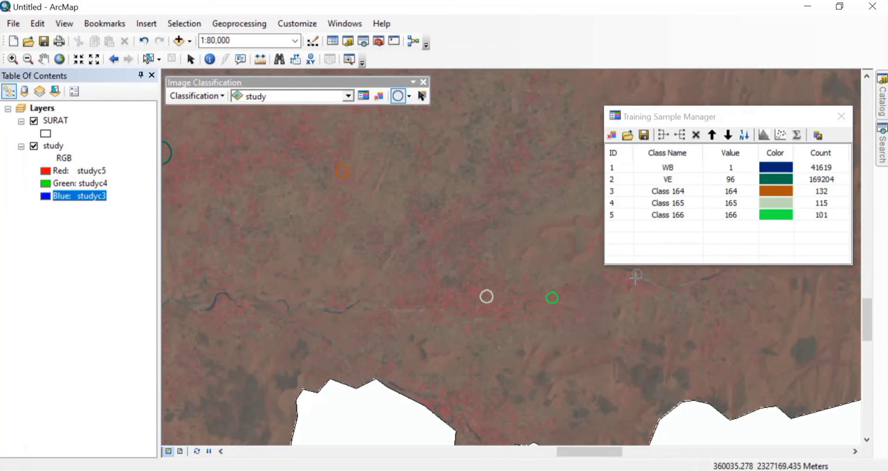
drag(637, 275, 636, 277)
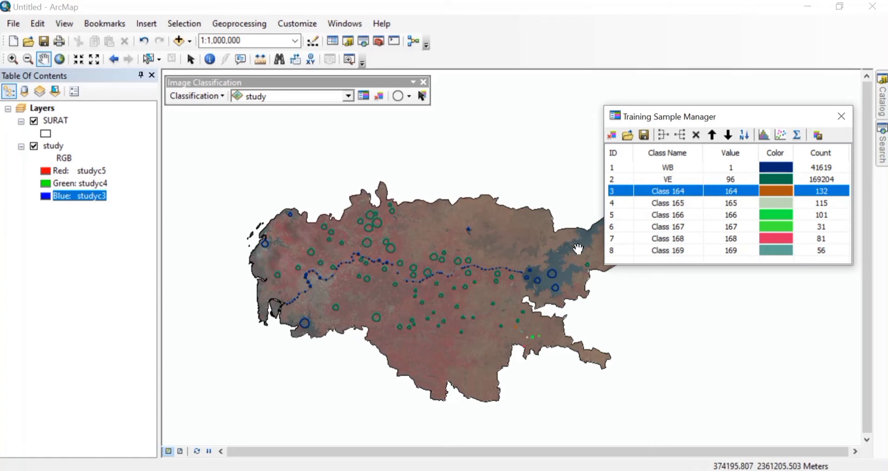
Merge the training samples from Class 164 through Class 169 into one class, rename it 1, and reactivate circle sample drawing
shift+click(612, 250)
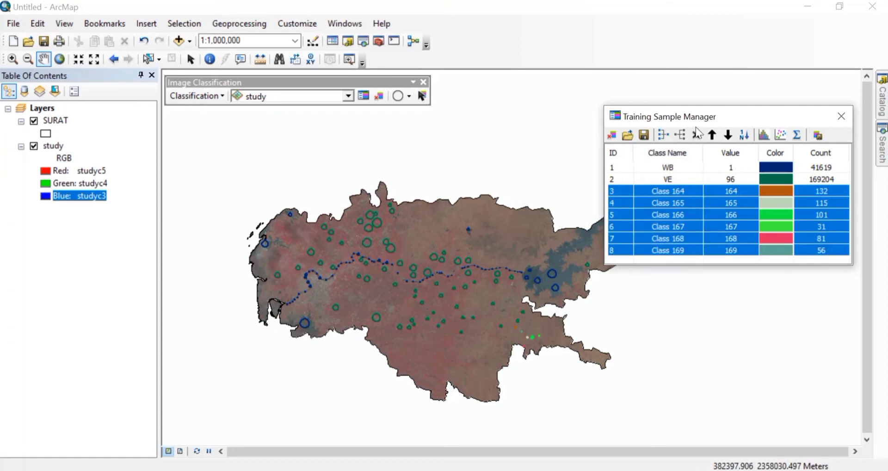
click(662, 135)
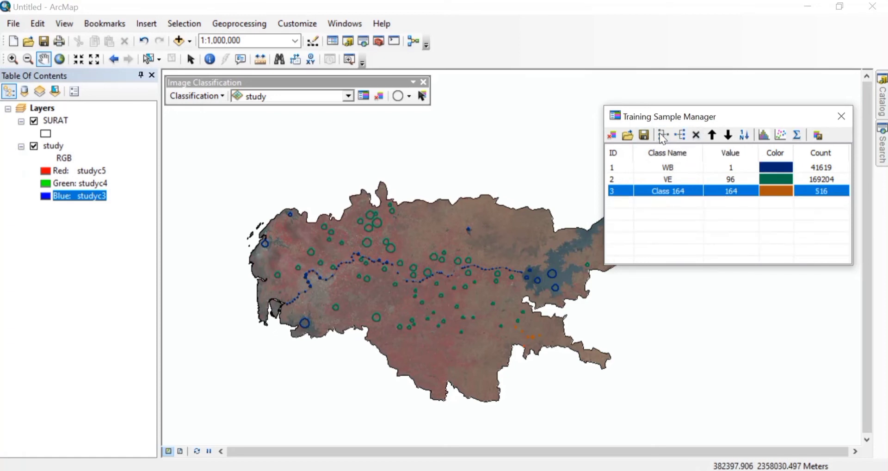
click(676, 193)
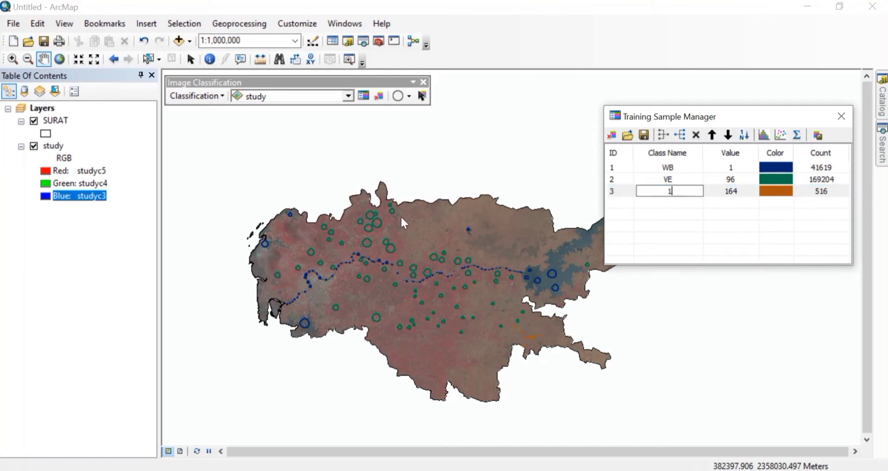
key(Return)
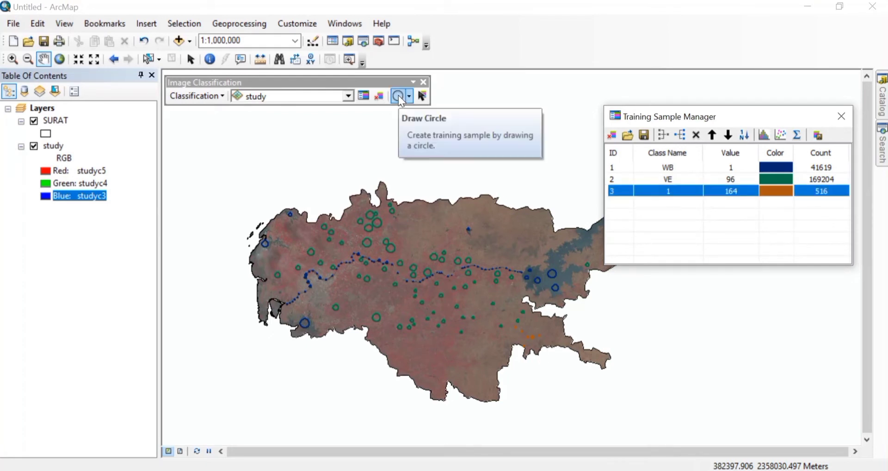
click(398, 95)
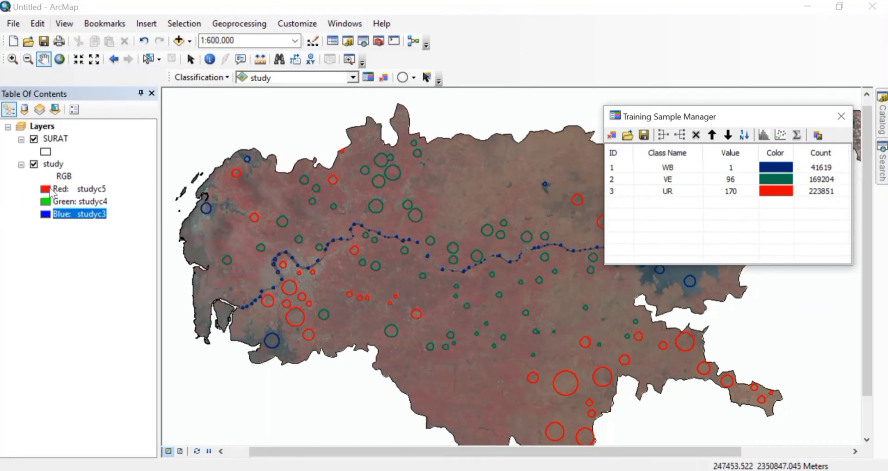
Change the study layer's band combination to studyc6 for red, studyc5 for green and studyc2 for blue
click(44, 191)
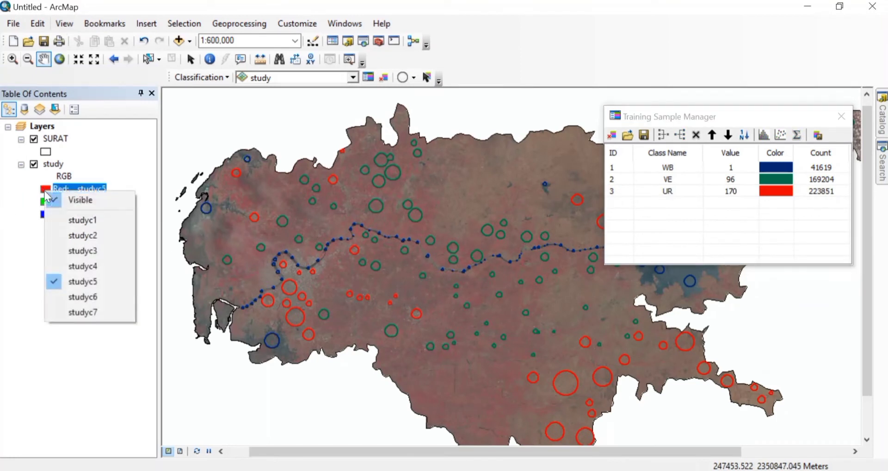
click(96, 297)
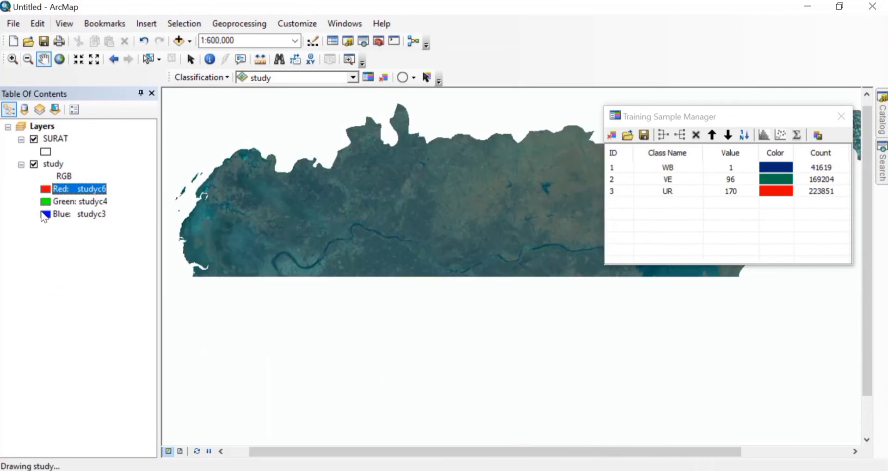
click(46, 204)
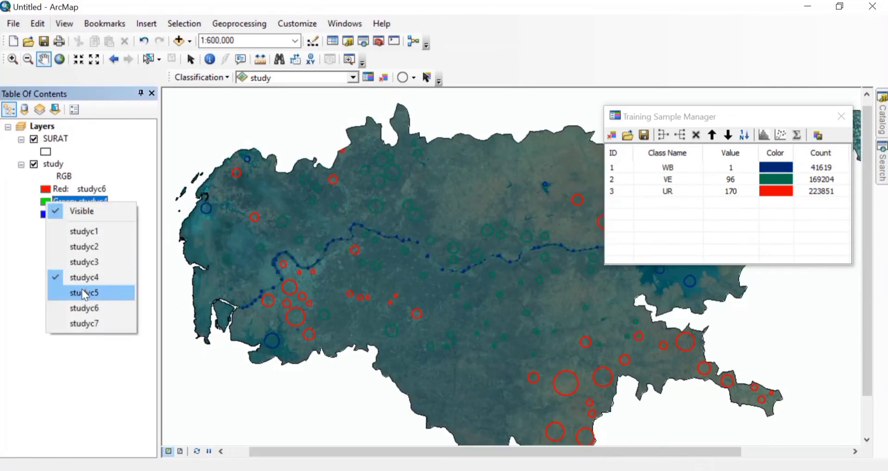
click(82, 291)
click(50, 215)
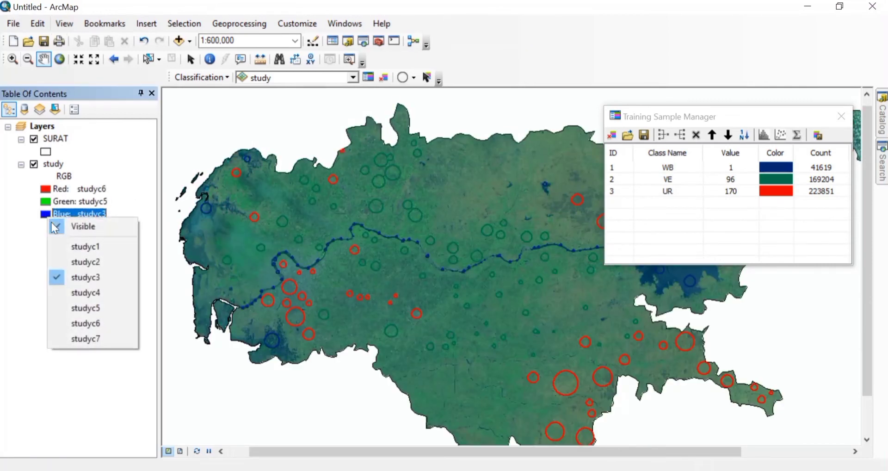
click(80, 261)
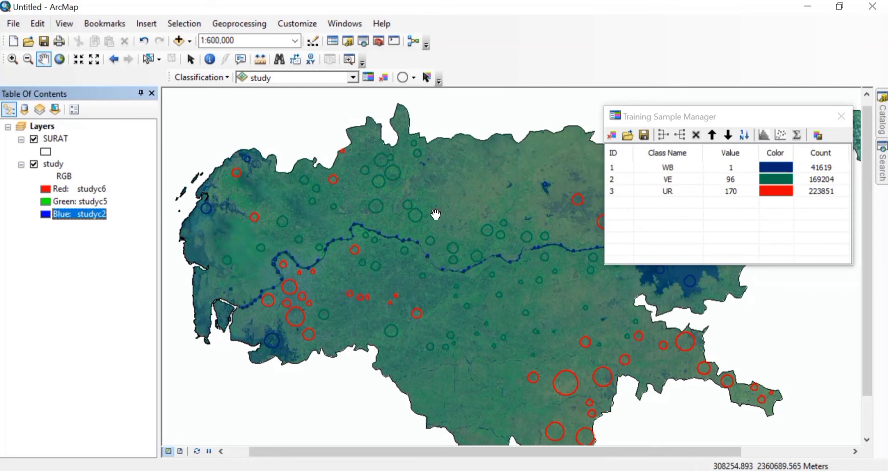
Change the study layer's band combination to studyc5 for red, studyc6 for green and studyc4 for blue
click(53, 194)
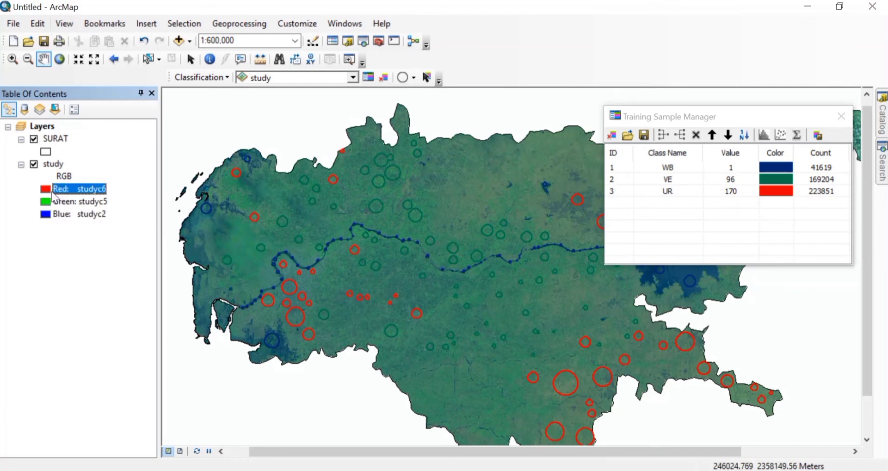
click(49, 192)
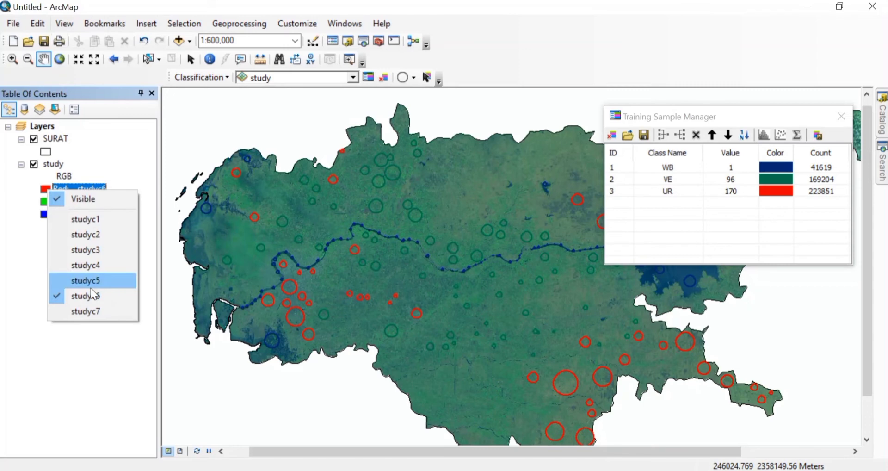
click(91, 286)
click(50, 202)
click(49, 202)
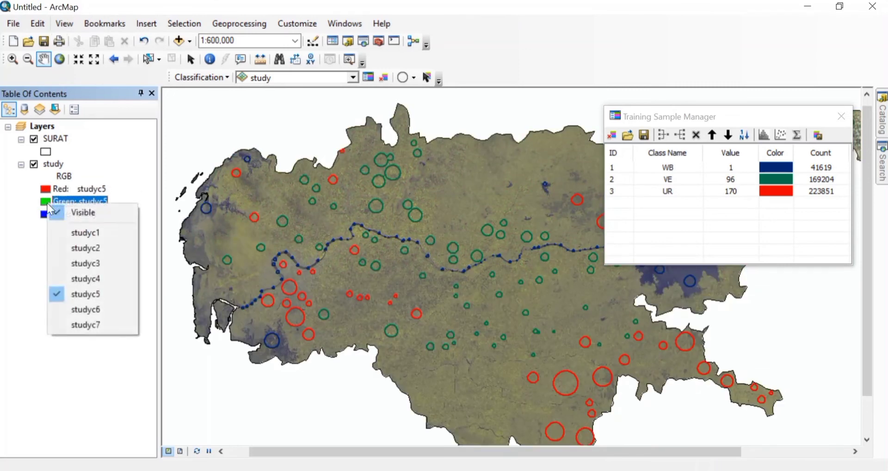
click(101, 308)
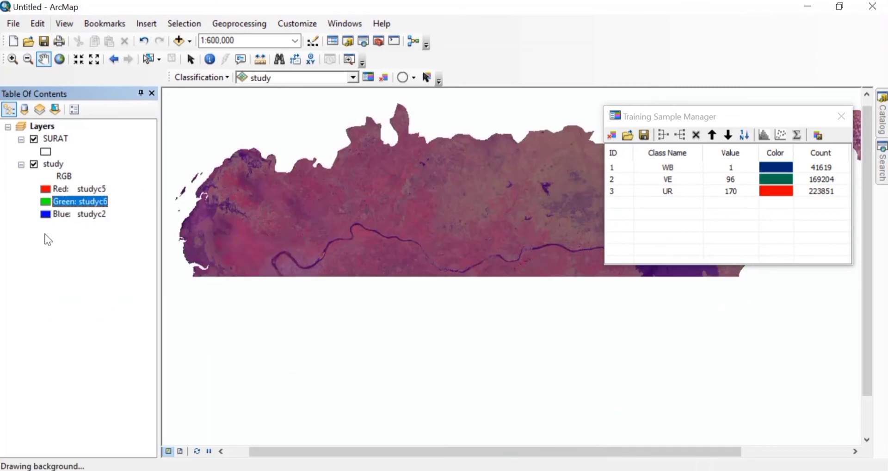
click(51, 214)
click(52, 214)
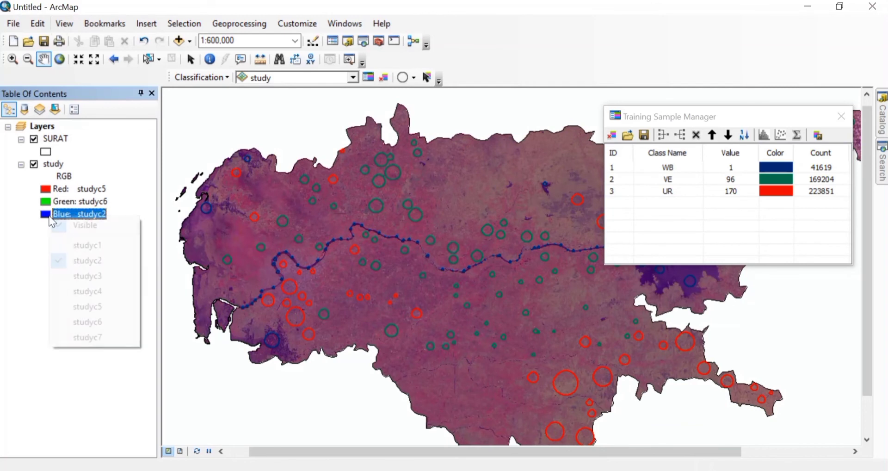
click(88, 296)
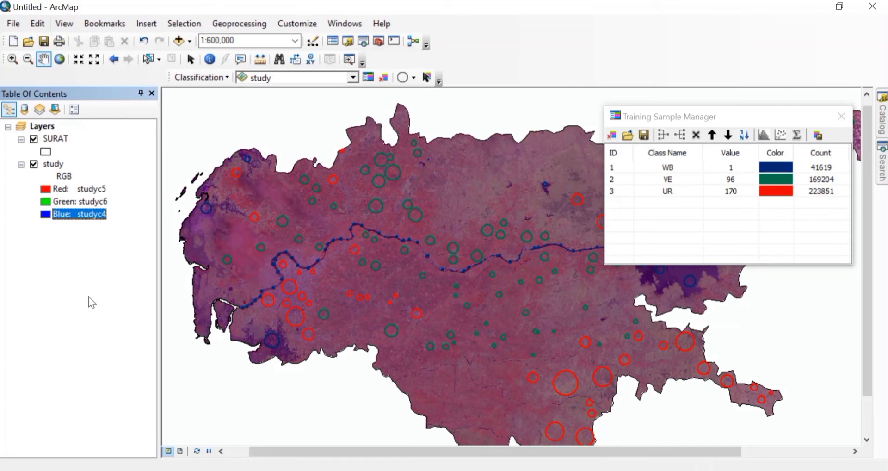
Change the study layer's band combination to studyc4 for green and studyc3 for blue, keeping studyc5 for red
click(51, 189)
click(51, 189)
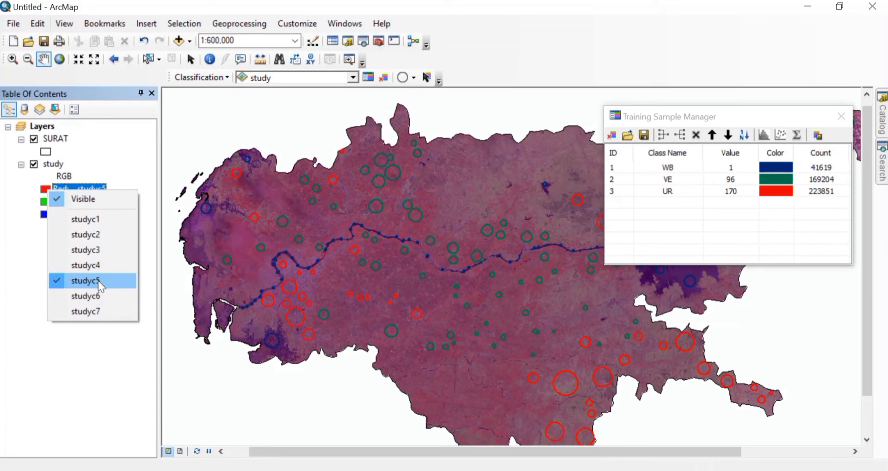
click(41, 203)
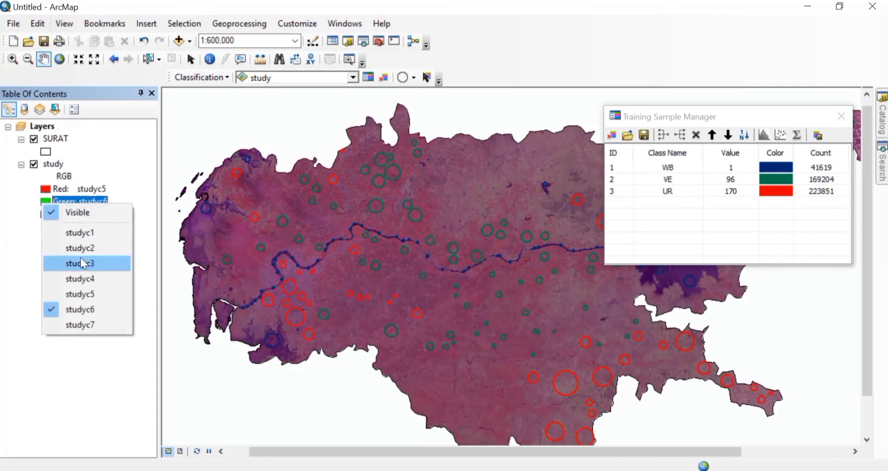
click(88, 278)
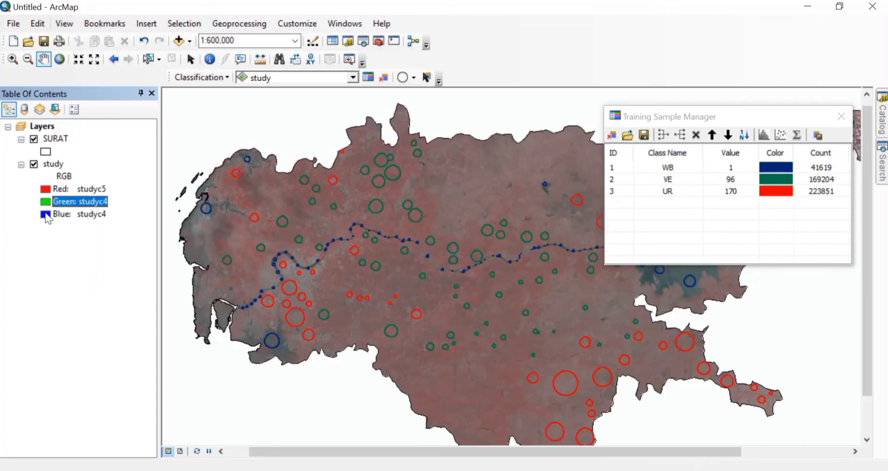
click(46, 214)
click(94, 273)
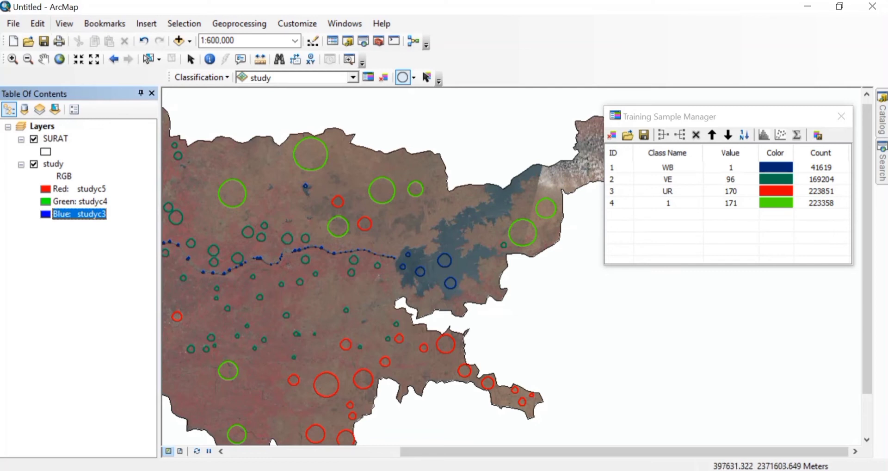
Draw three circular training samples on the bright northeastern area and merge them into one brown class named B
drag(588, 167, 596, 168)
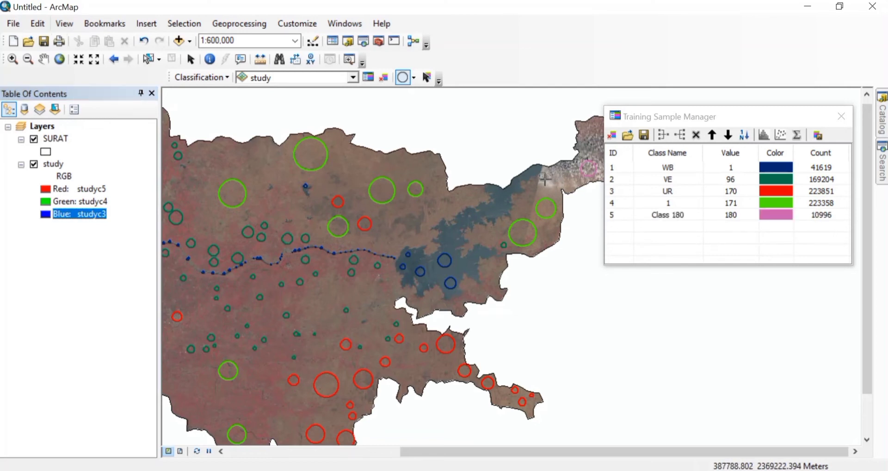
drag(543, 176, 545, 179)
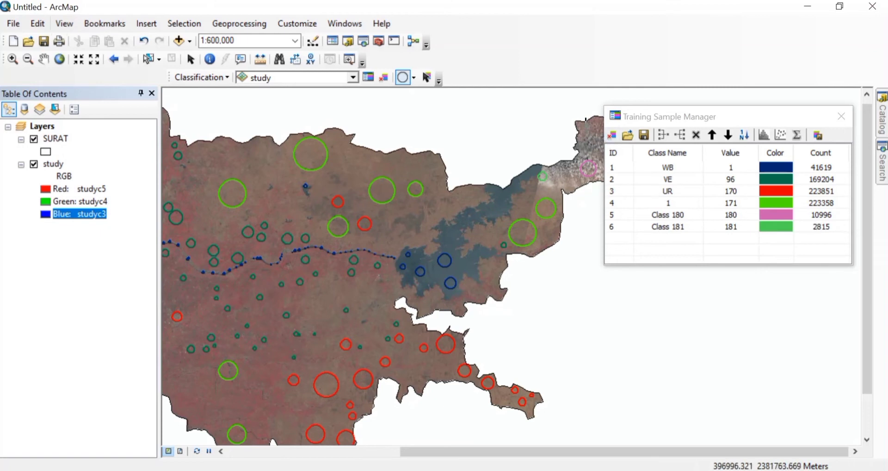
drag(587, 142, 595, 143)
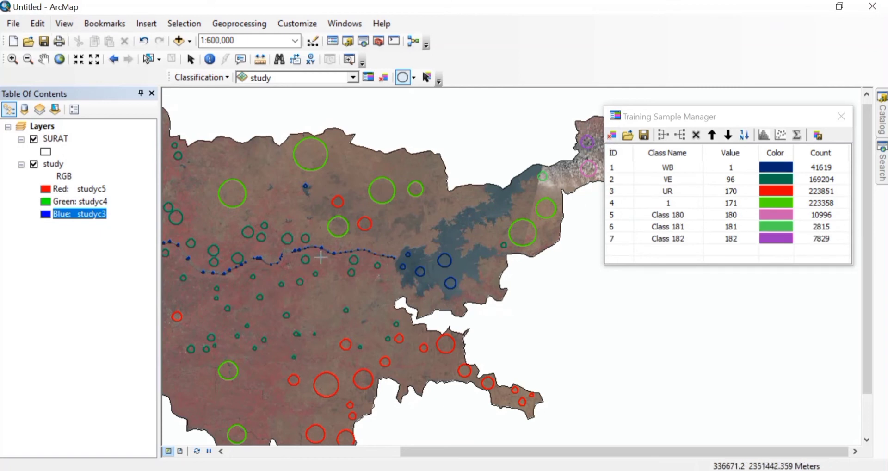
click(614, 212)
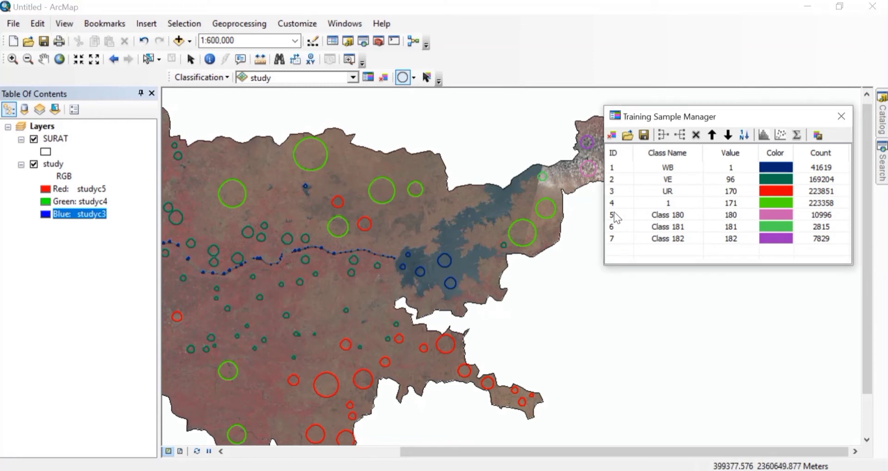
click(615, 214)
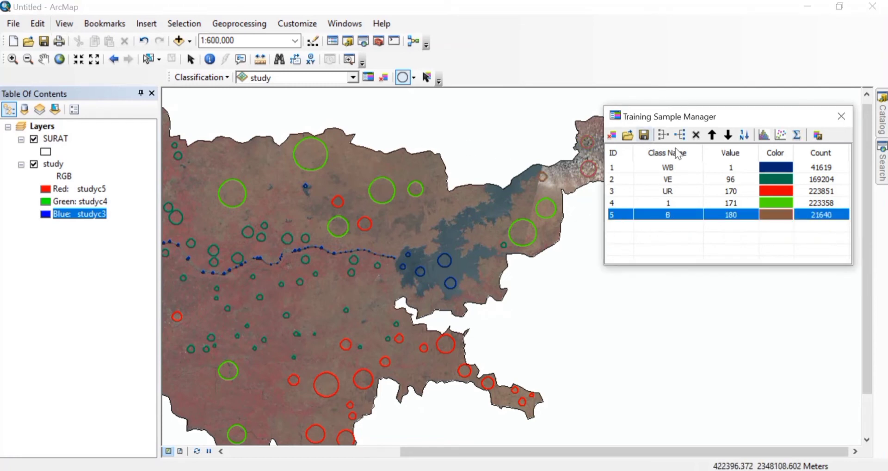
Save the training samples as a signature file named sign in the LULC folder and close the Training Sample Manager
click(817, 138)
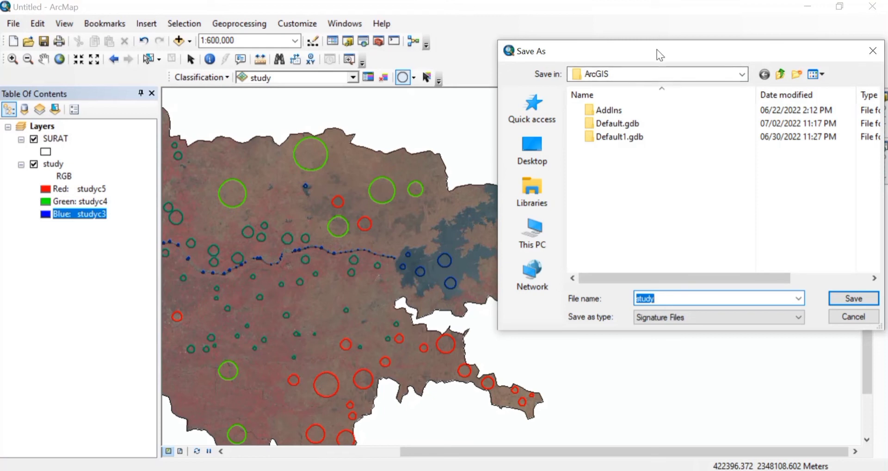
drag(656, 49, 485, 46)
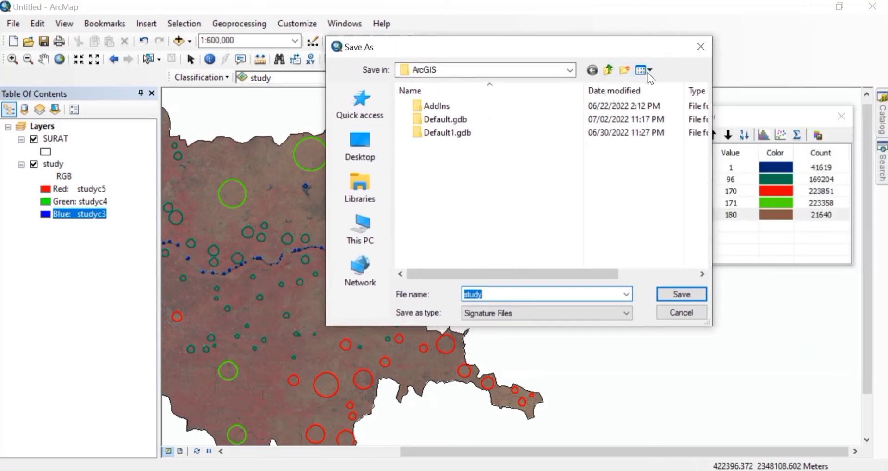
click(571, 70)
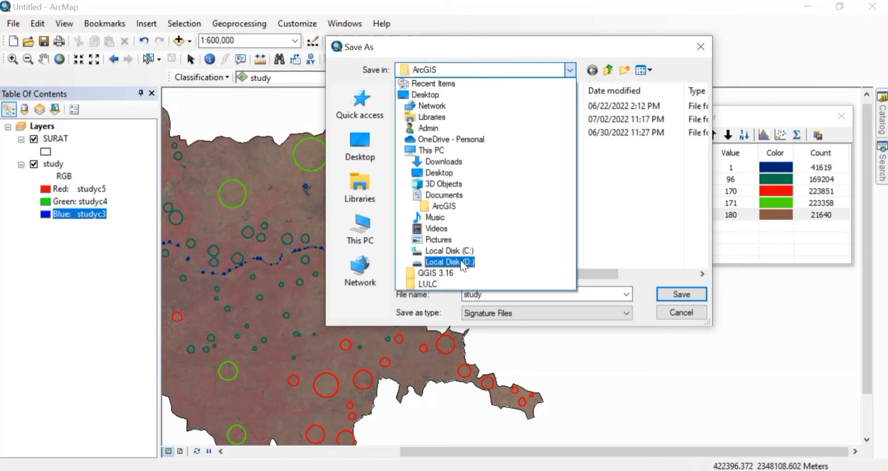
click(460, 260)
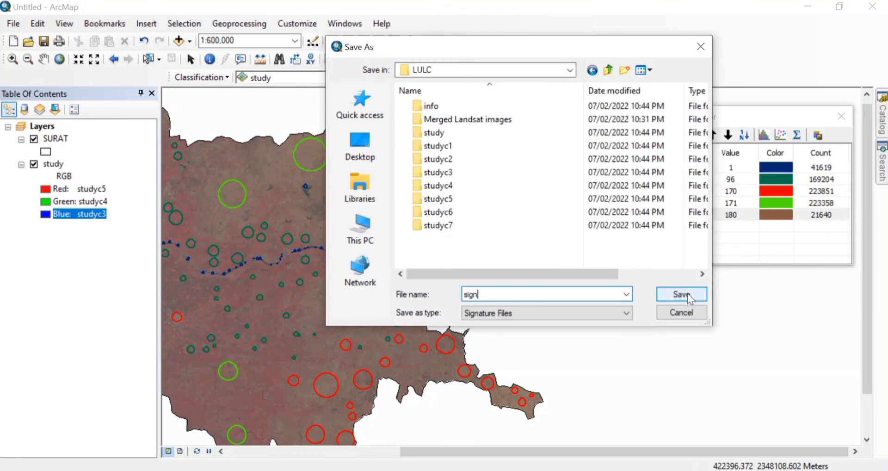
click(688, 293)
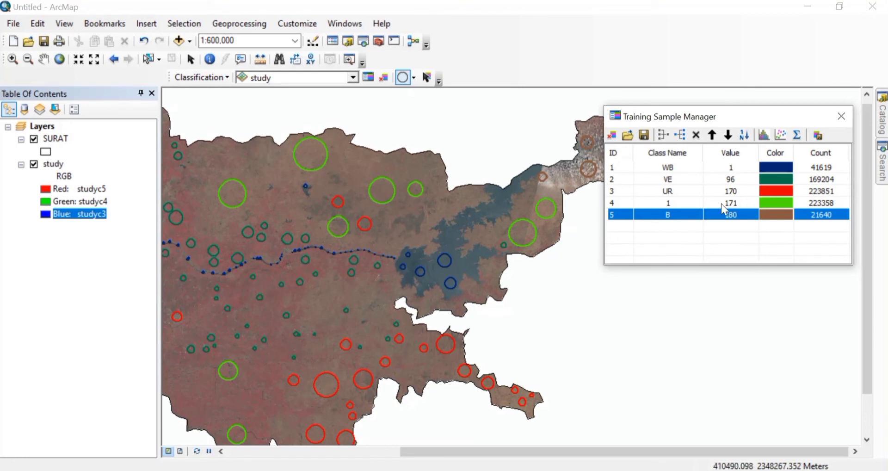
click(840, 115)
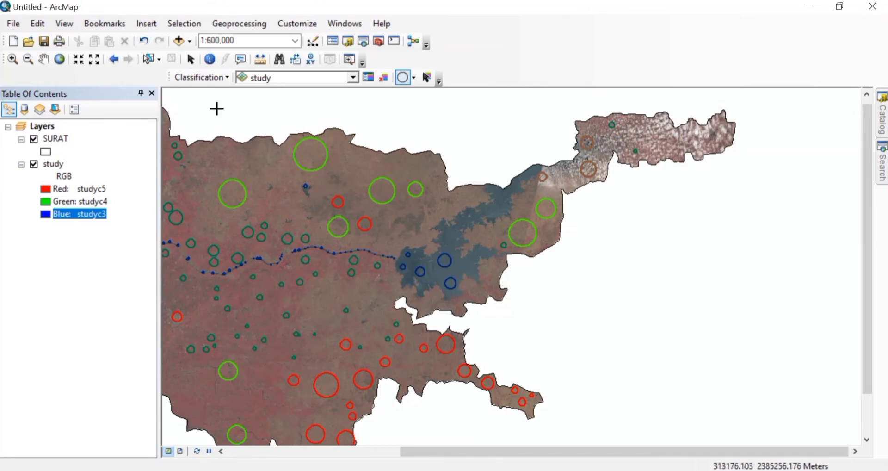
Start a Maximum Likelihood Classification of the study raster with D:\Desktop\LULC\sign.gsg as the input signature file
click(218, 83)
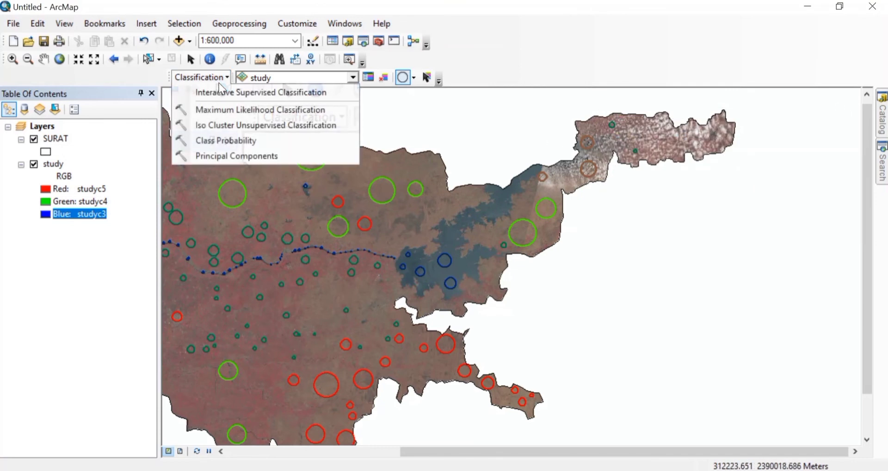
click(237, 110)
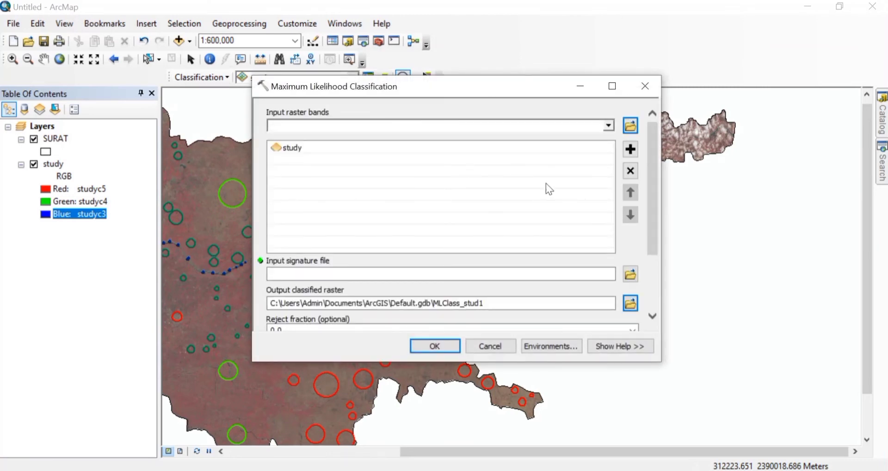
click(380, 147)
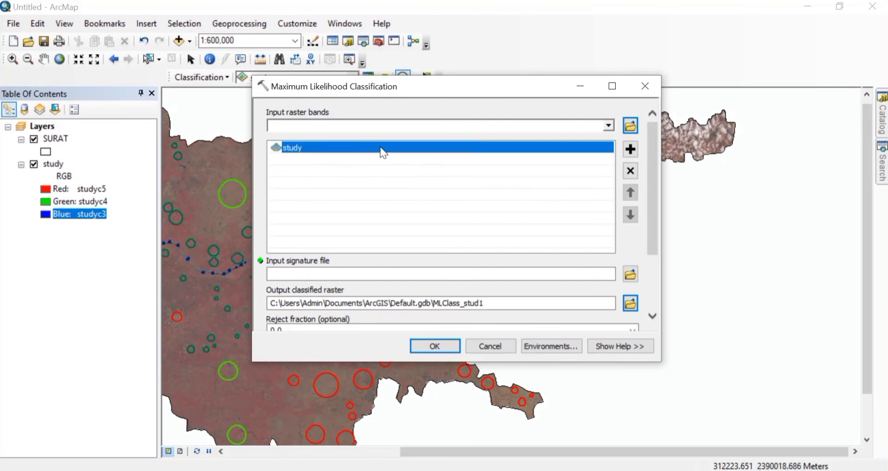
click(630, 273)
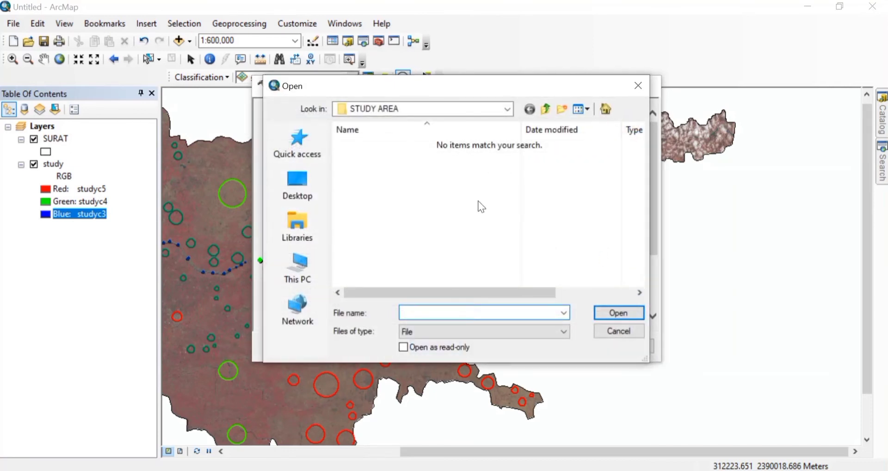
click(507, 110)
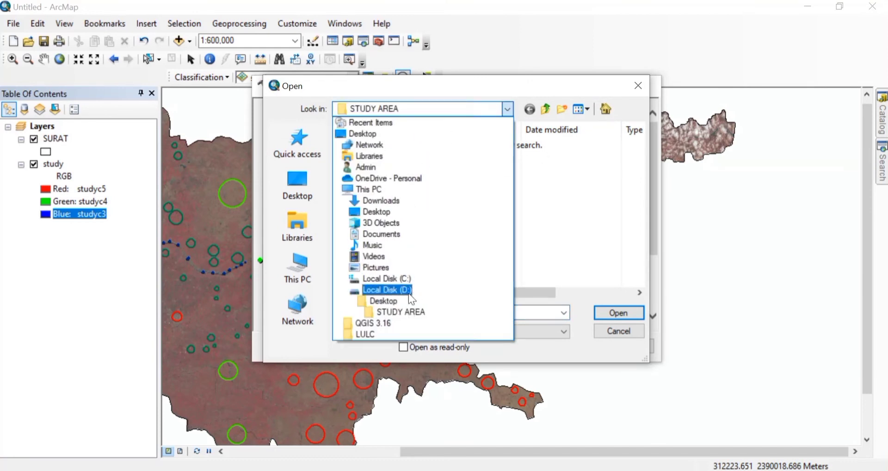
click(408, 291)
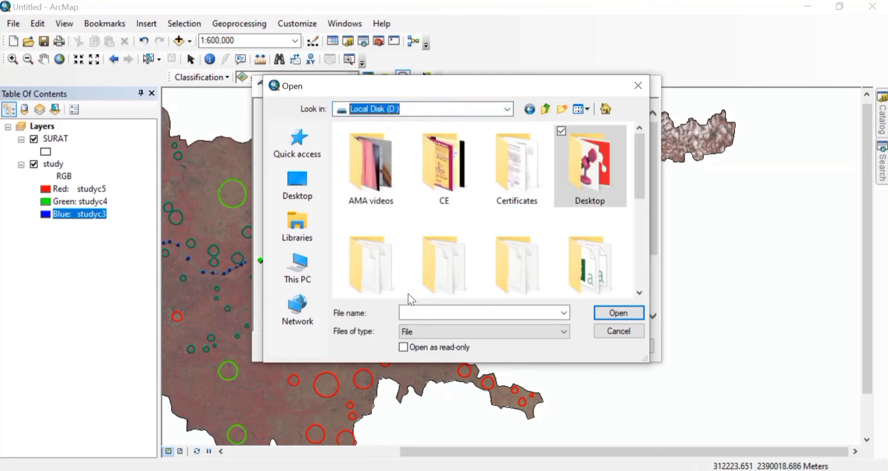
double_click(498, 228)
click(376, 278)
click(619, 314)
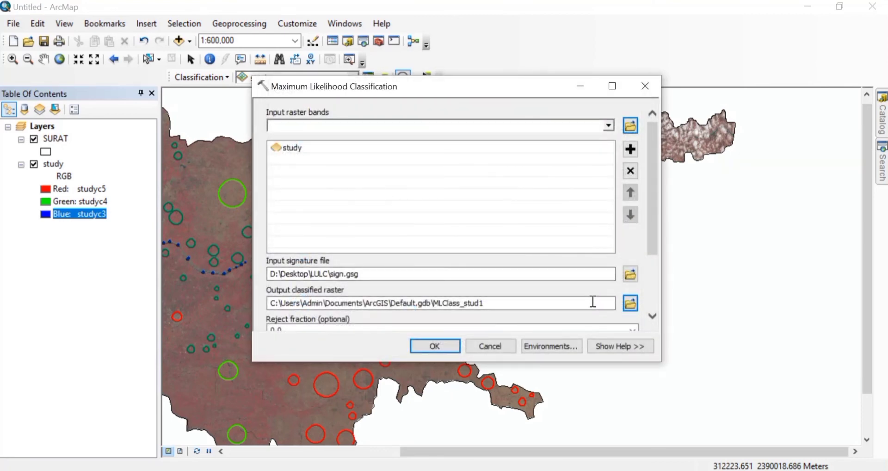
Set the output classified raster to file in the Merged Landsat images folder and run the classification
click(633, 304)
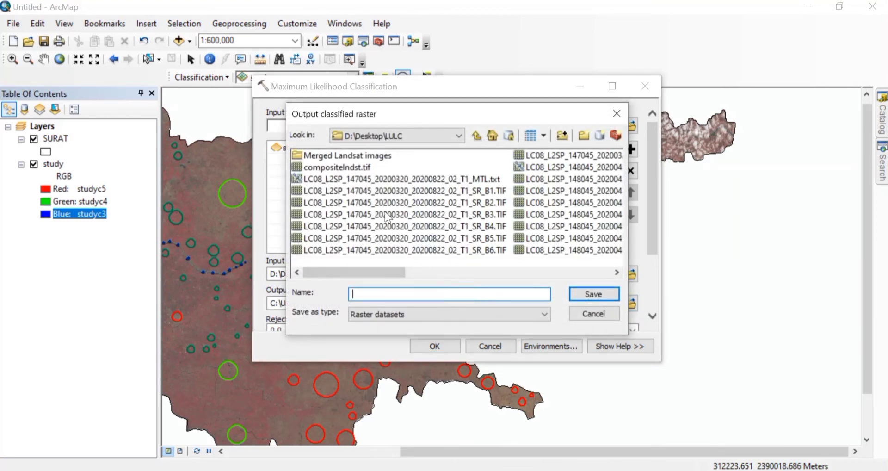
click(385, 155)
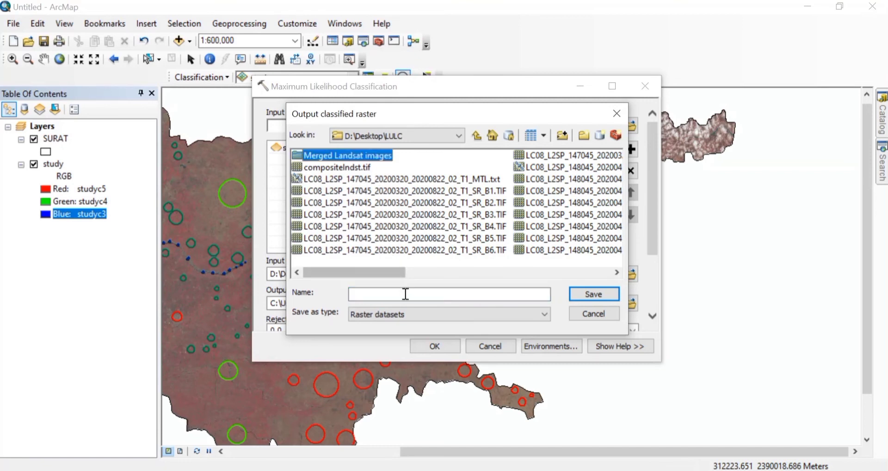
double_click(365, 154)
text(file)
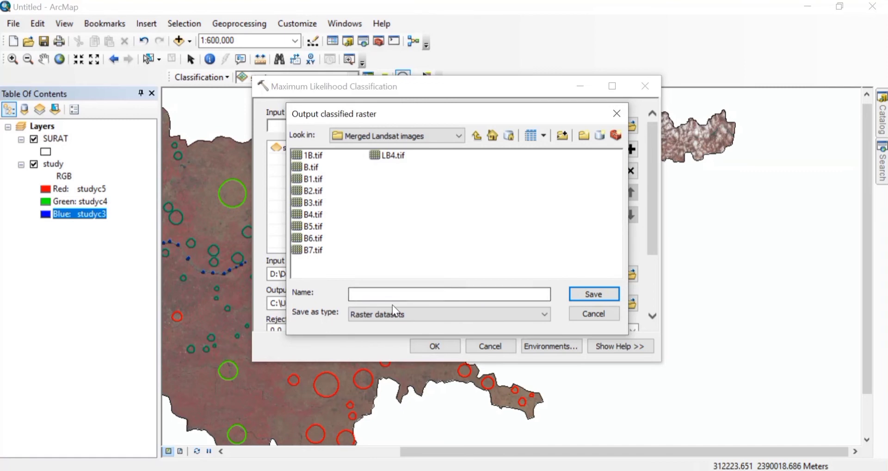
key(Return)
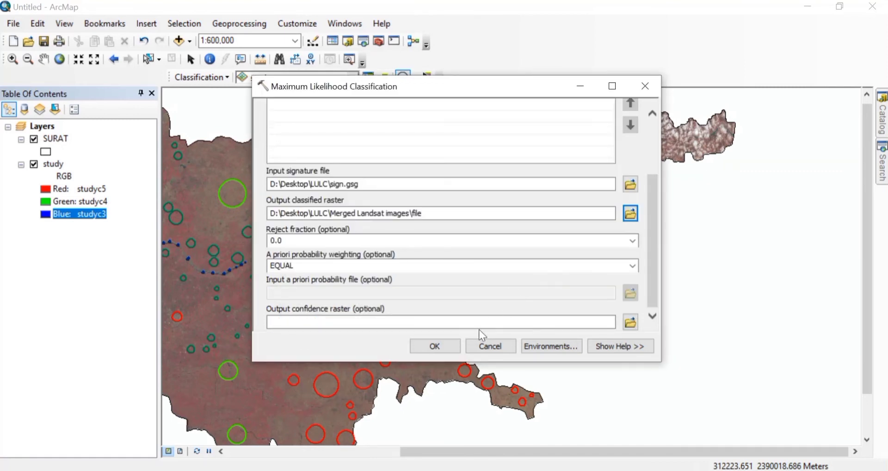
click(434, 346)
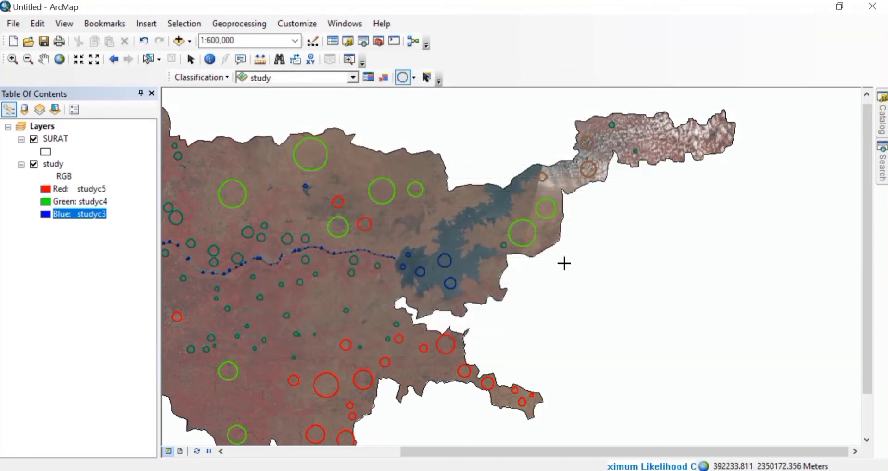
Inspect the classified raster across the whole study area and hide the study layer beneath it
click(44, 60)
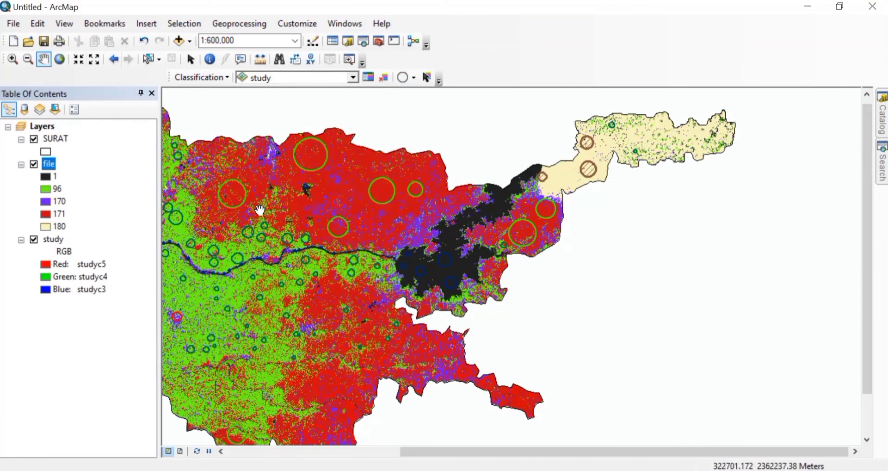
right_click(479, 203)
click(334, 214)
drag(334, 215, 546, 207)
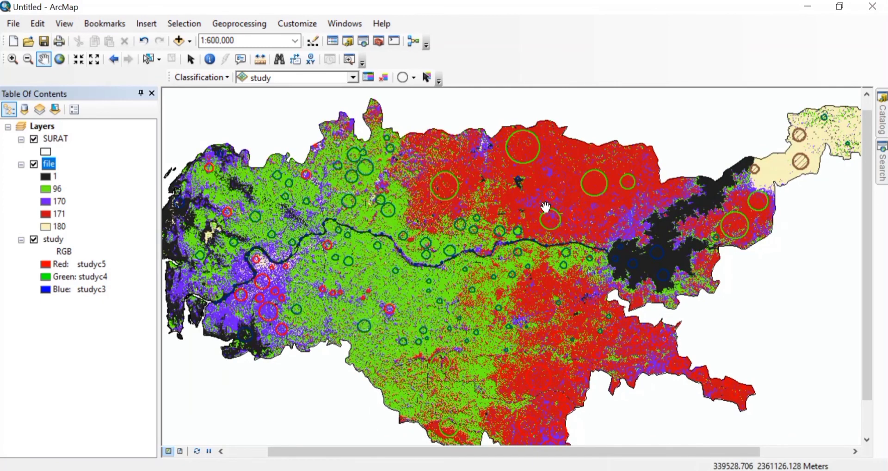
scroll(546, 206, up, 1)
scroll(546, 207, up, 1)
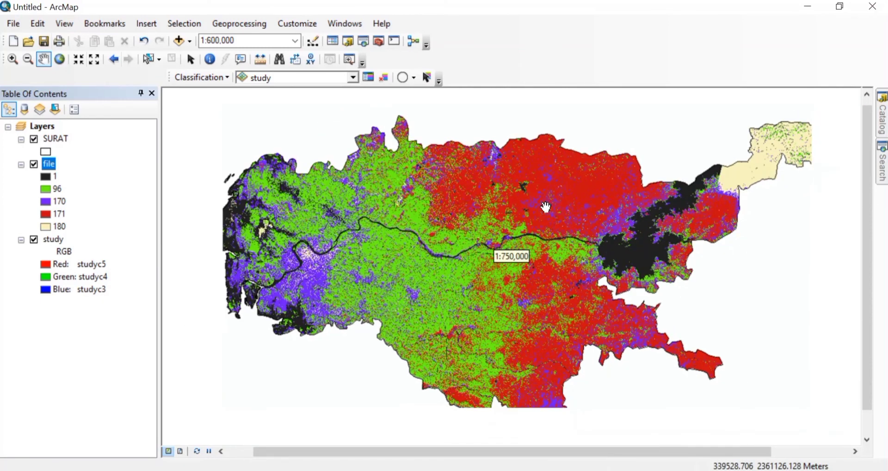
scroll(546, 207, up, 1)
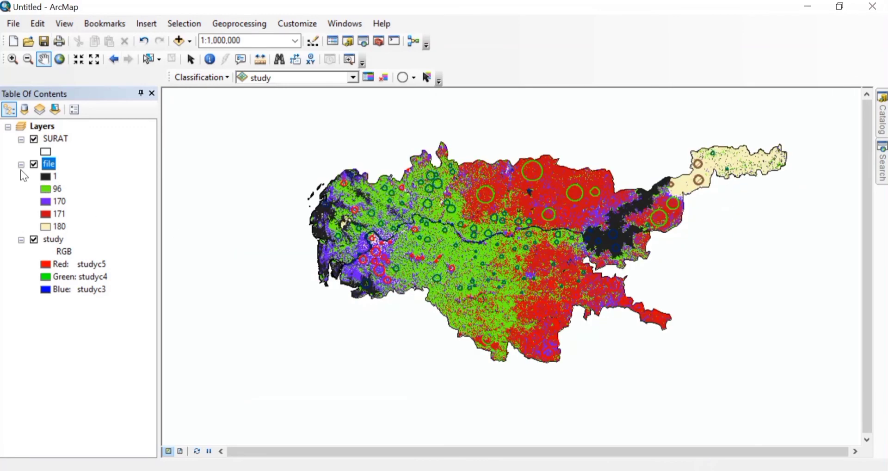
click(33, 239)
click(34, 239)
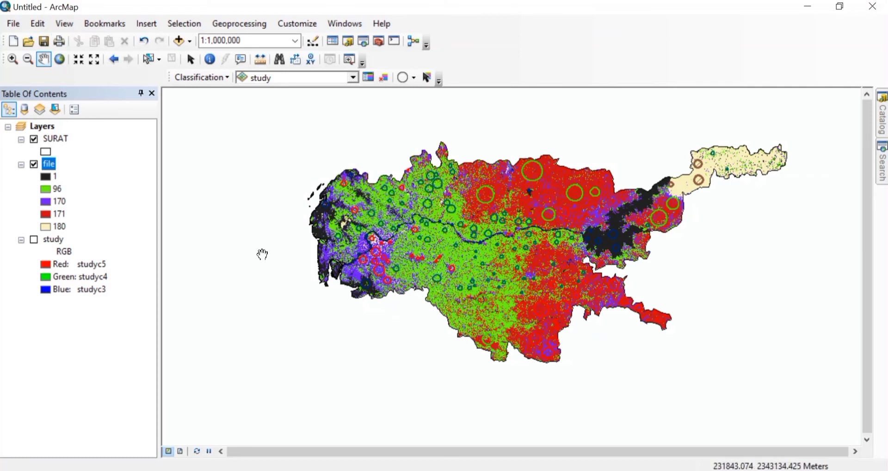
Open the Training Sample Manager for reference and set the classified raster's value 1 symbol to dark blue
click(369, 77)
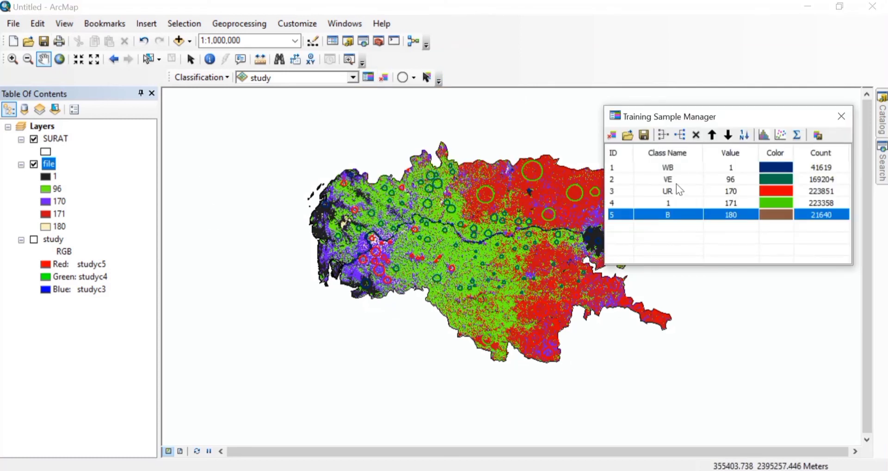
click(50, 166)
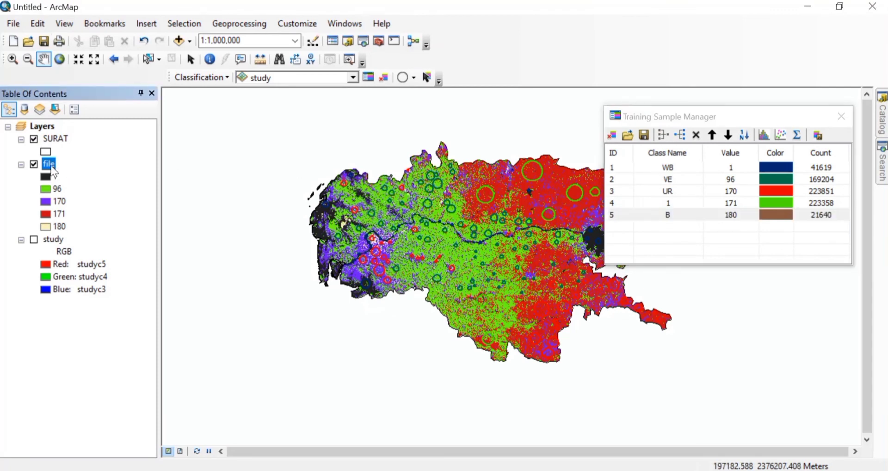
right_click(53, 171)
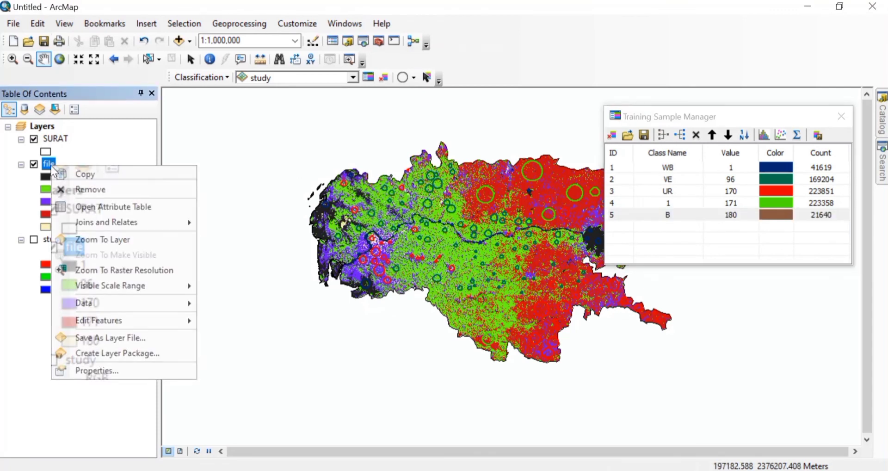
click(120, 368)
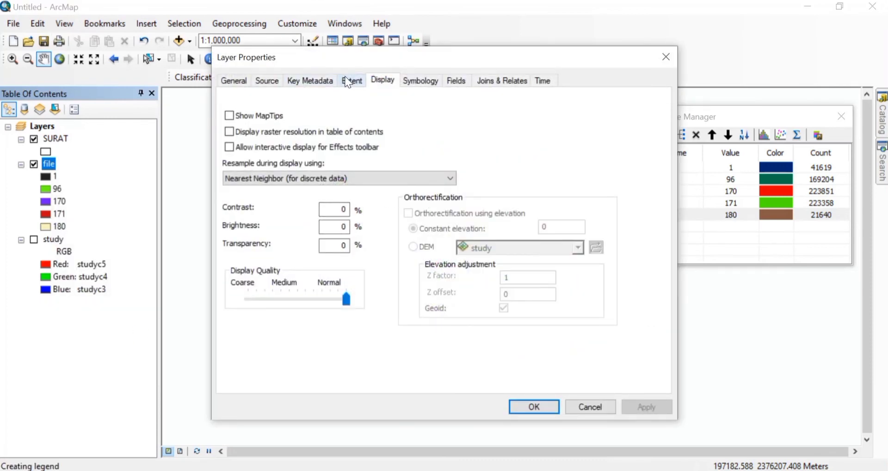
click(423, 81)
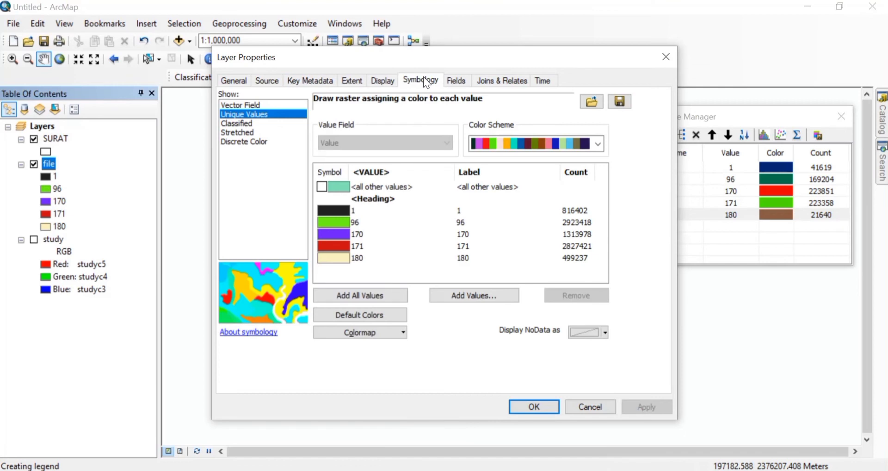
click(356, 208)
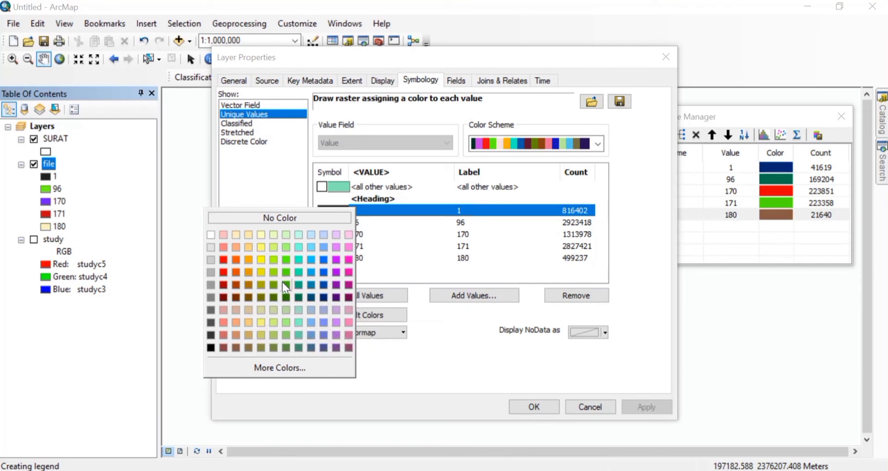
click(325, 298)
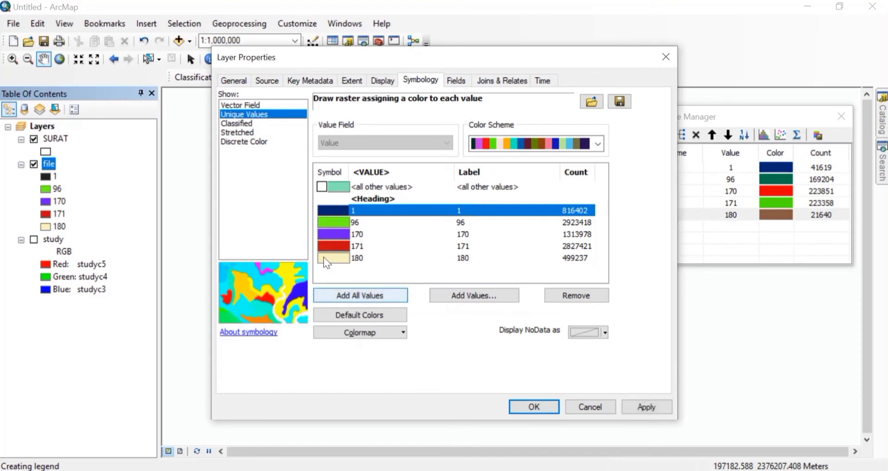
Enter WB as both the legend description and the label of value 1 in the classified raster's symbology
right_click(341, 215)
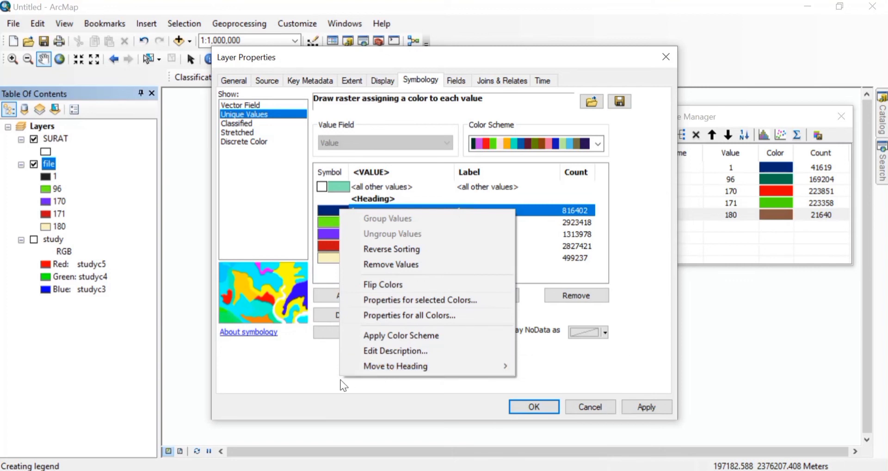
click(389, 350)
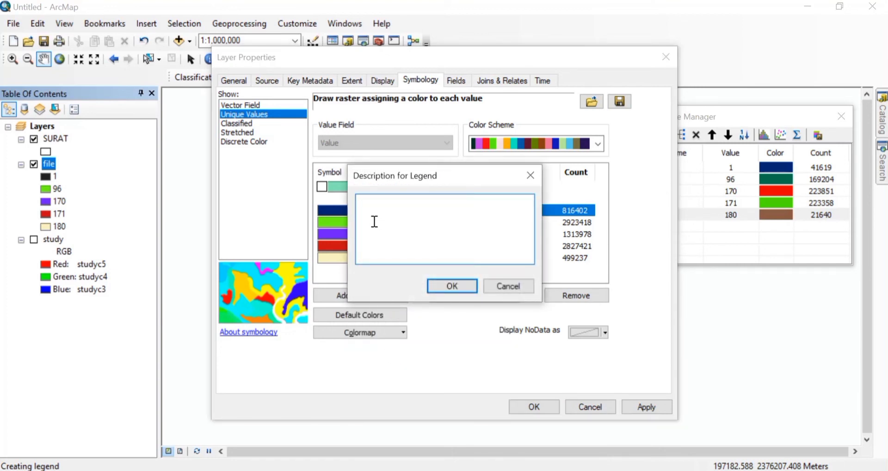
text(WB)
click(452, 286)
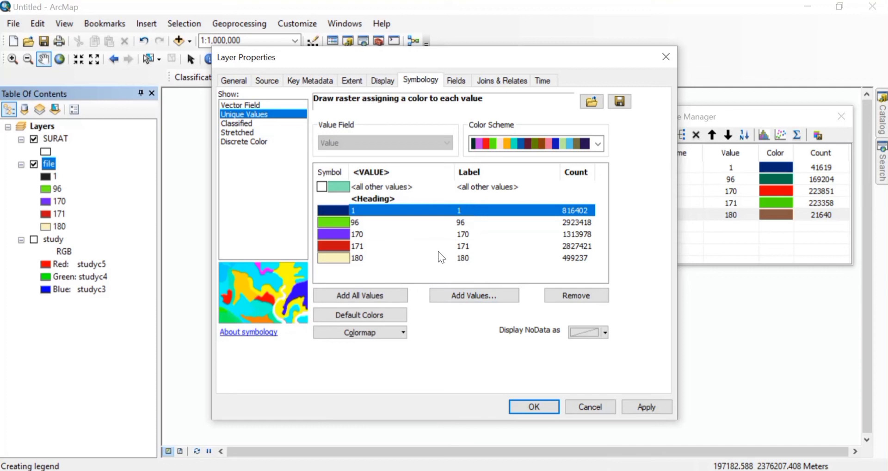
click(459, 210)
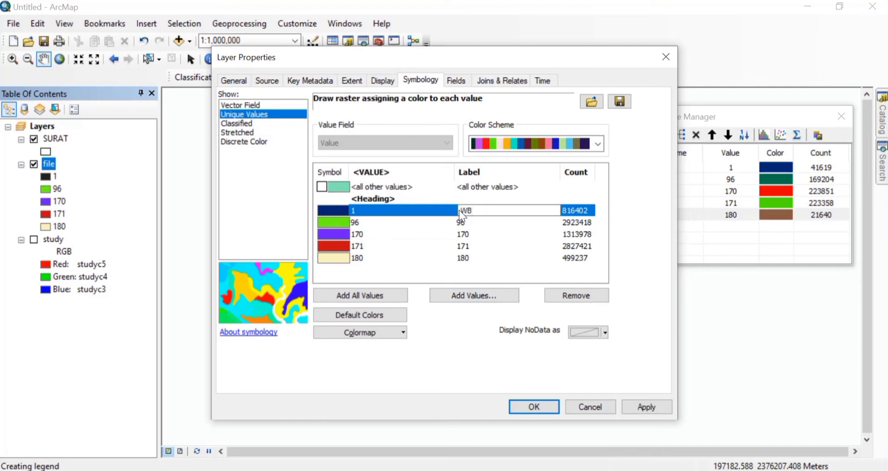
key(Return)
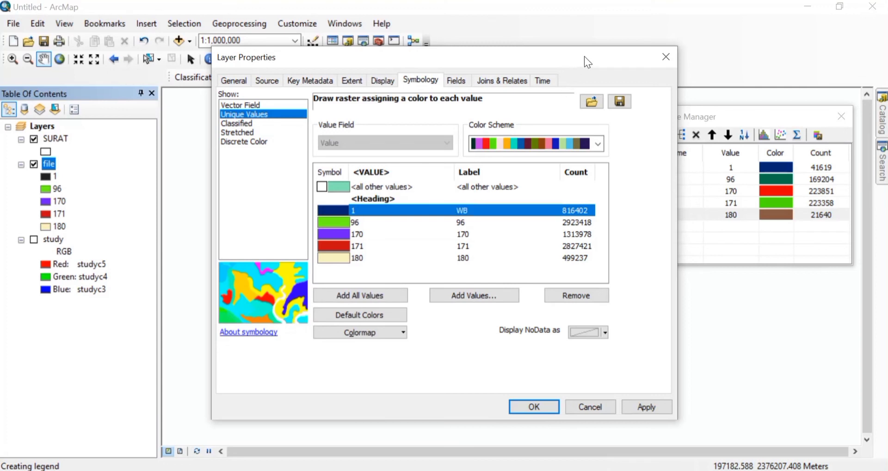
Label value 96 as VE and value 170 as UR, matching the training classes
drag(565, 54, 487, 48)
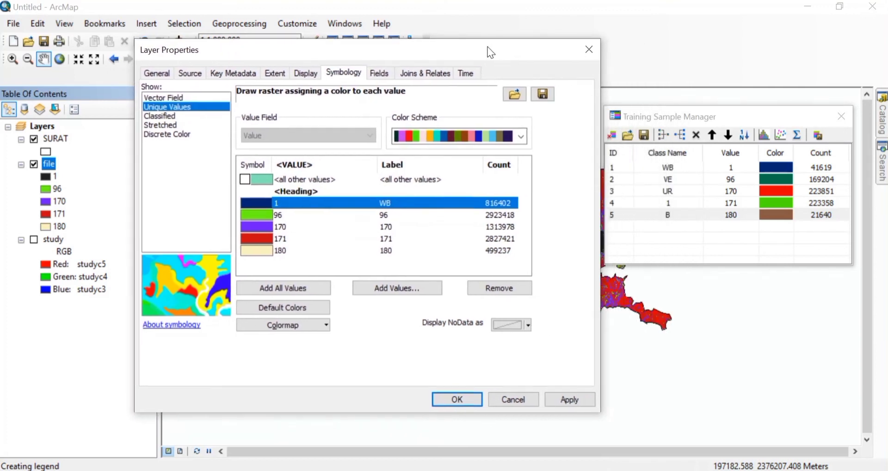
click(387, 217)
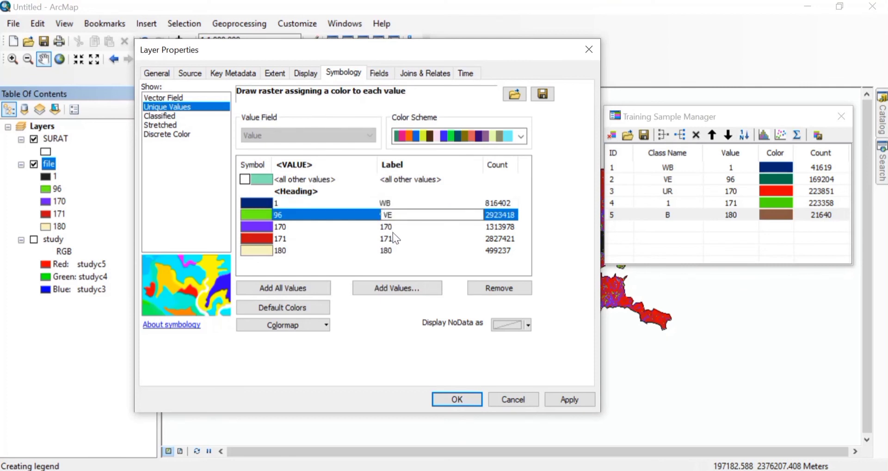
text(VE)
click(387, 228)
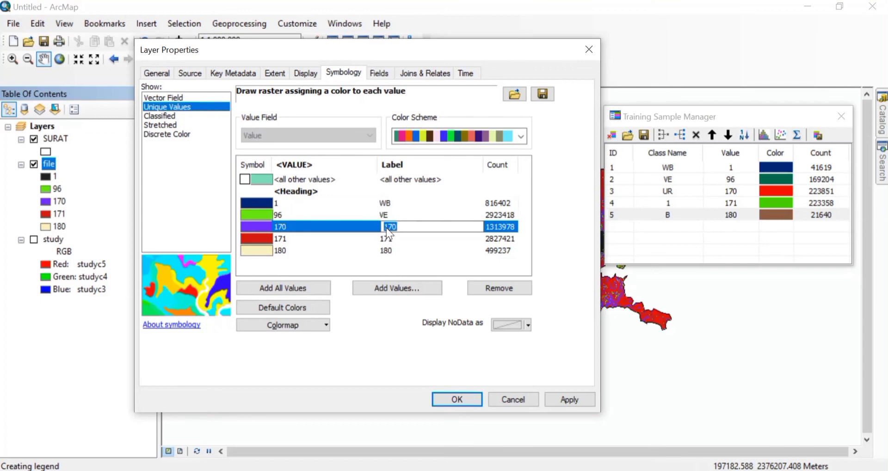
click(397, 227)
key(BackSpace)
key(BackSpace)
key(BackSpace)
text(UR)
Label value 171 as 1 and value 180 as B, matching the training classes
click(394, 239)
key(BackSpace)
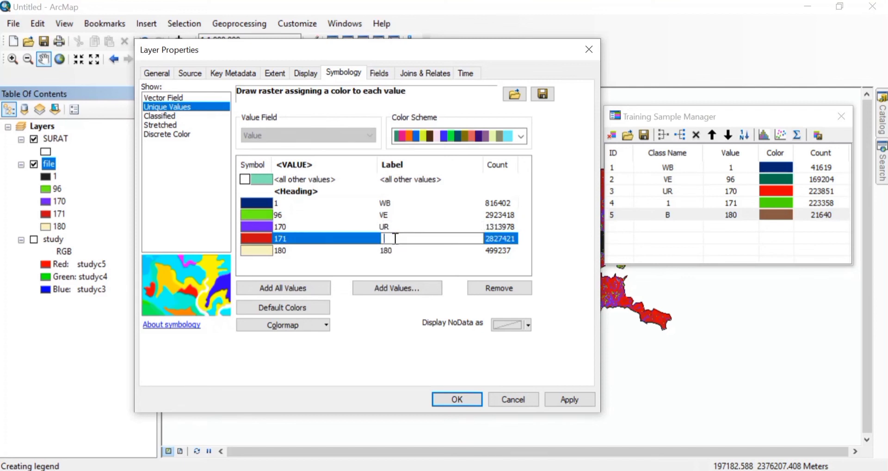
text(1)
click(388, 252)
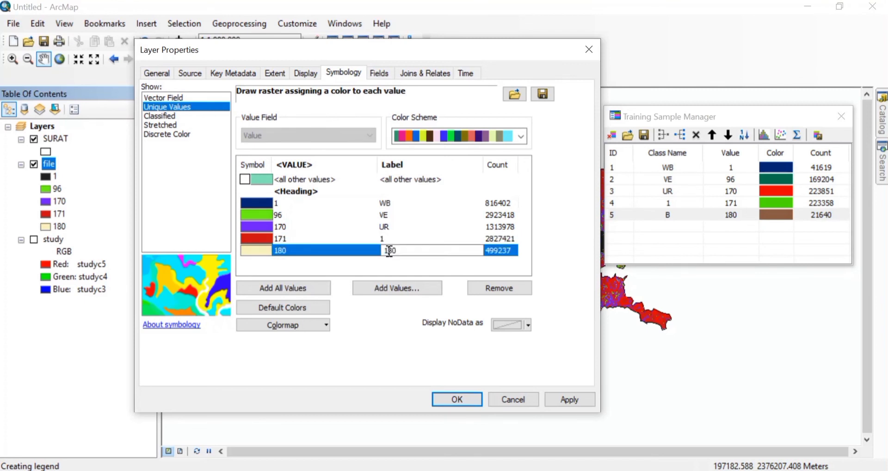
click(401, 250)
key(BackSpace)
key(BackSpace)
key(BackSpace)
text(B)
key(Return)
Color the B class (180) brown and the UR class (170) red, as in the training samples
right_click(266, 255)
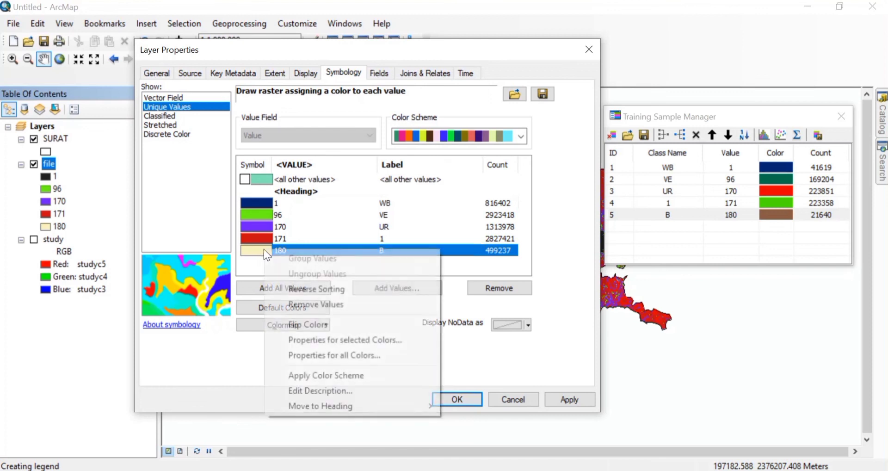
key(Escape)
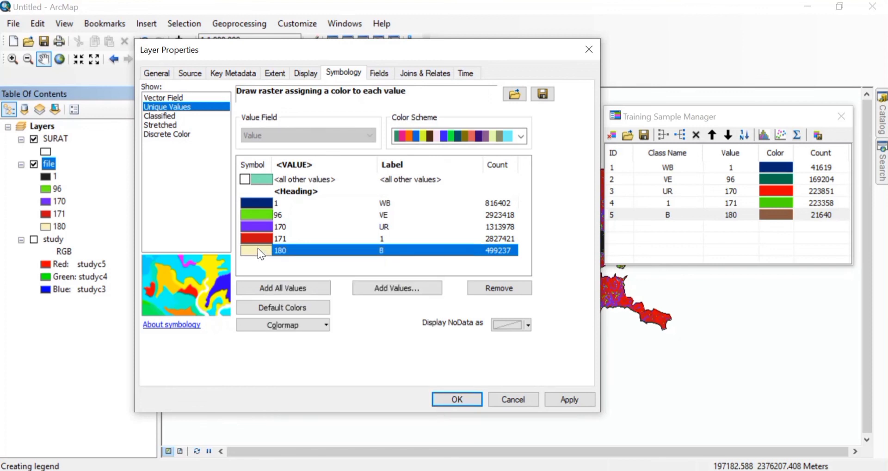
click(258, 250)
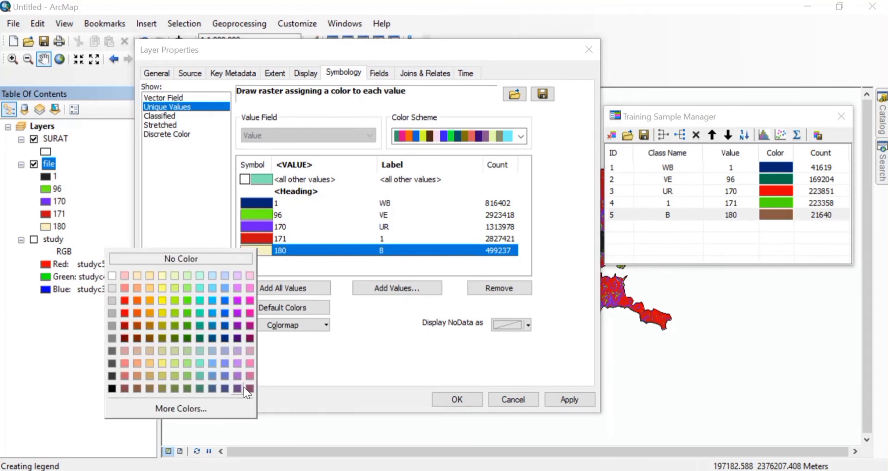
click(138, 386)
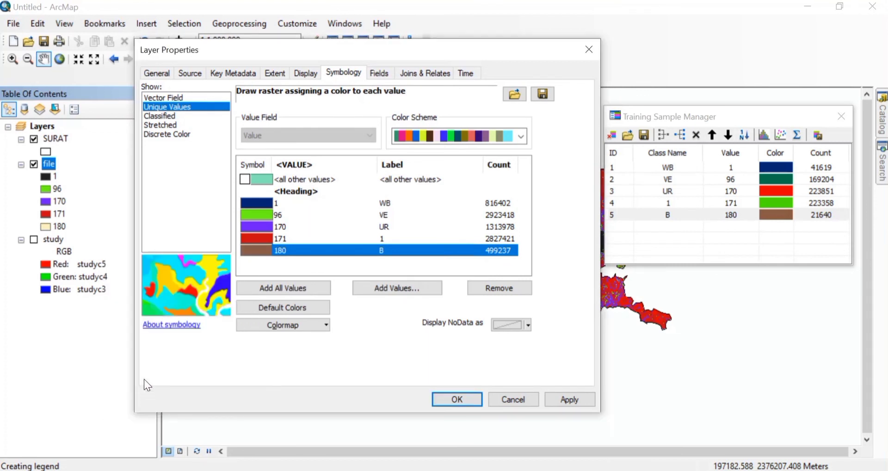
click(262, 225)
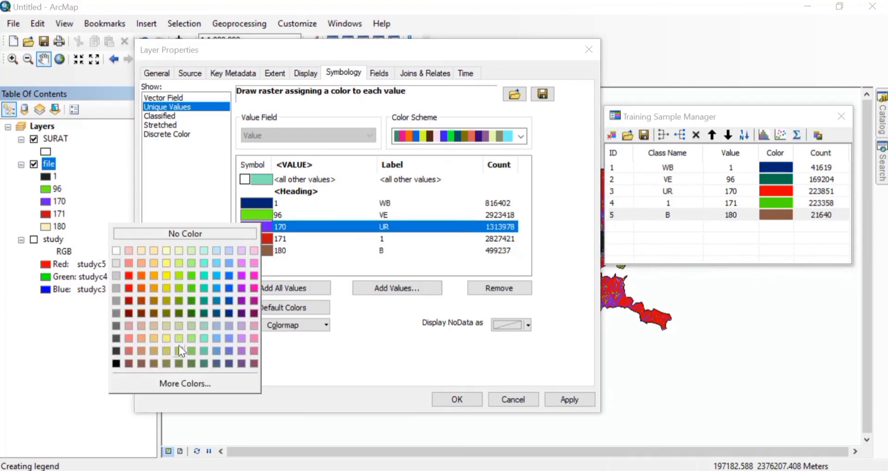
click(128, 288)
Color class 1 (171) bright green and the VE class (96) dark green, and accept the layer's symbology
click(260, 237)
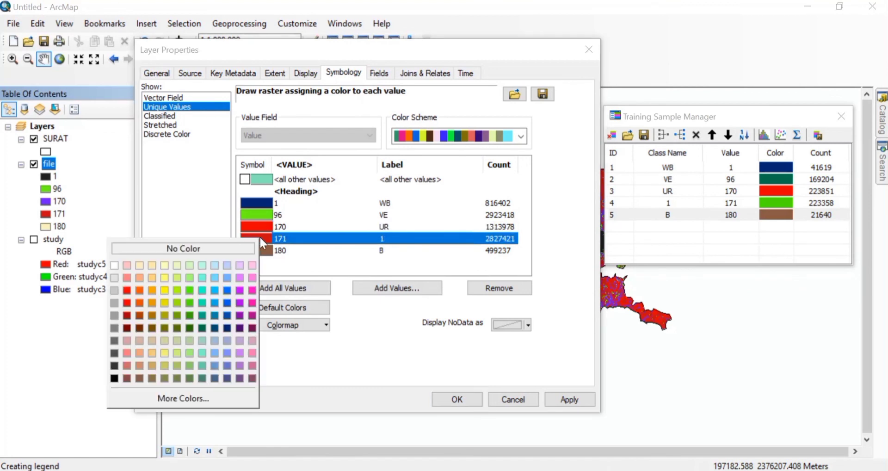
click(190, 304)
click(267, 211)
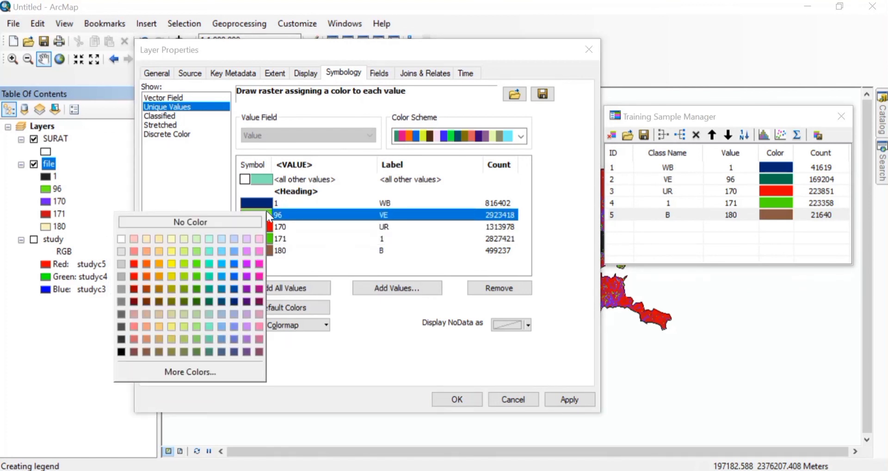
click(209, 302)
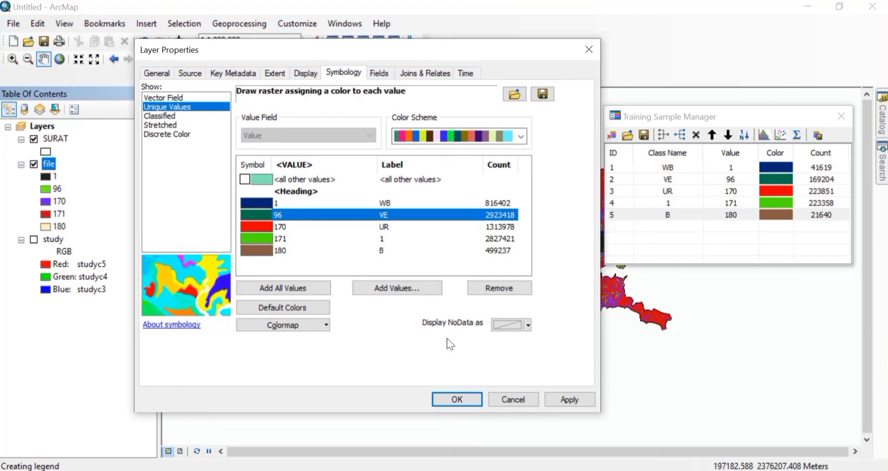
click(467, 401)
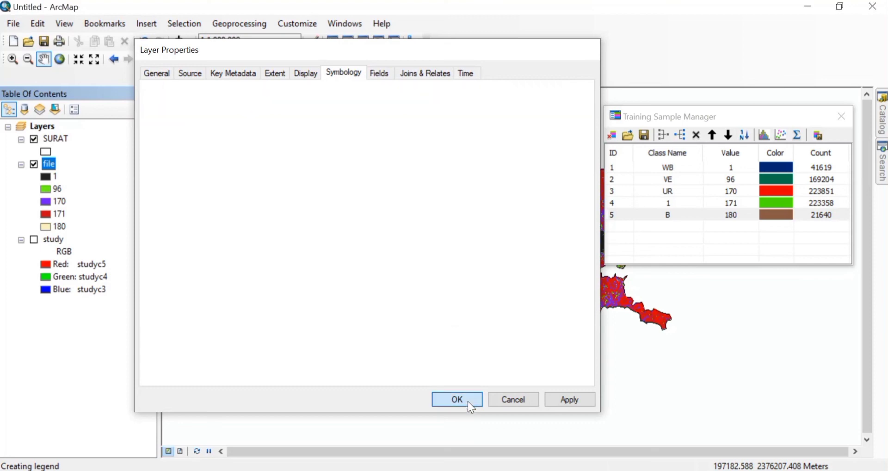
Rename the classified raster layer as LULC
click(52, 165)
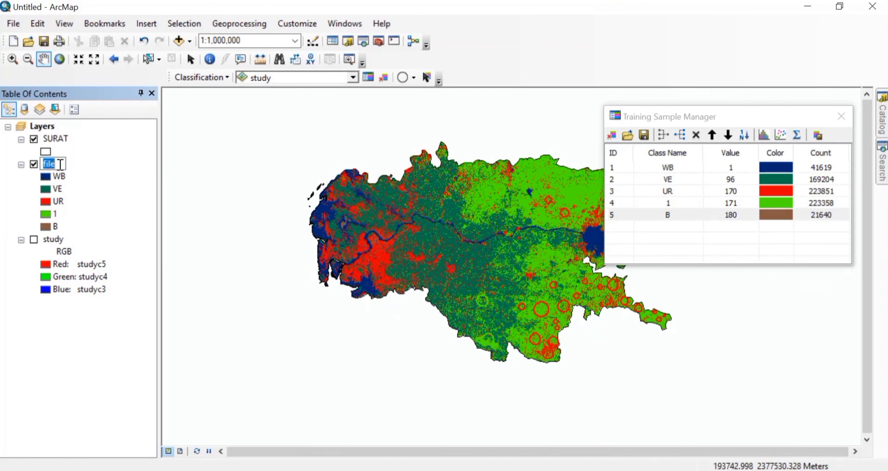
text(LULC)
key(Return)
Close the Training Sample Manager and clear the training samples from the map
drag(429, 196, 378, 206)
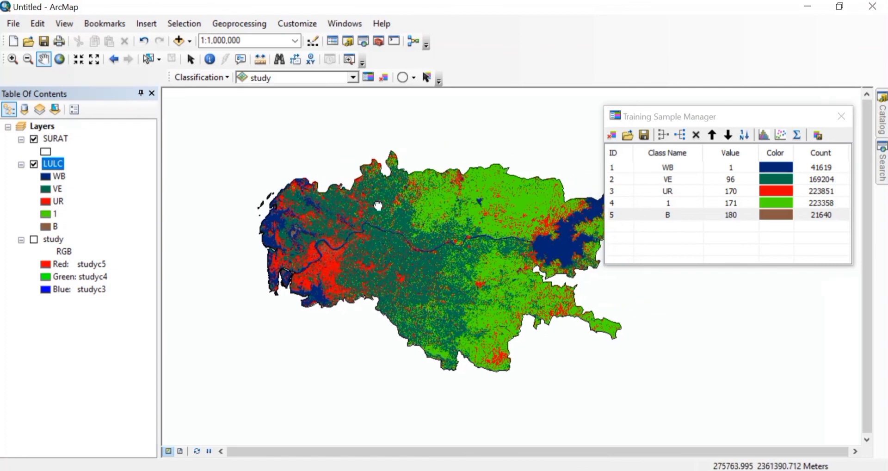
click(842, 116)
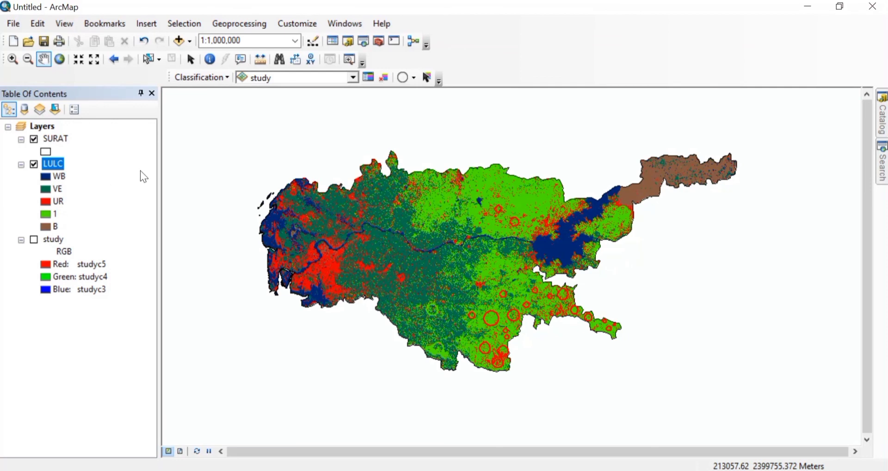
click(388, 83)
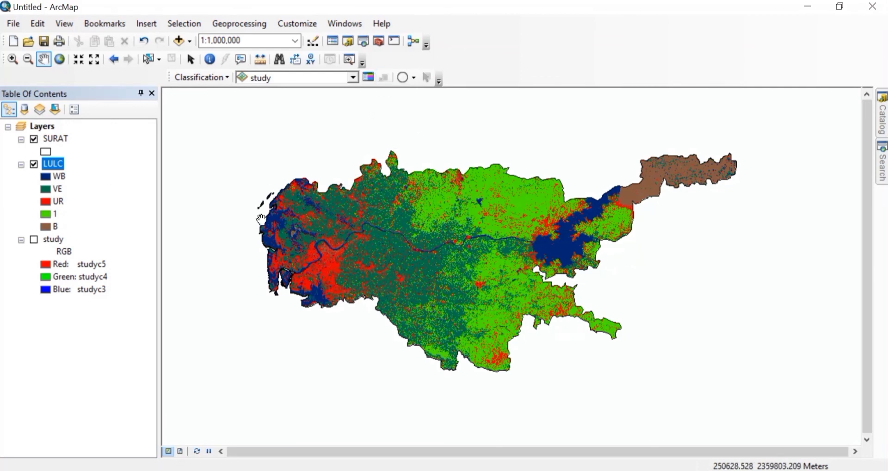
Switch to the page layout, insert the title LULC and place it inside the upper edge of the map frame
click(181, 452)
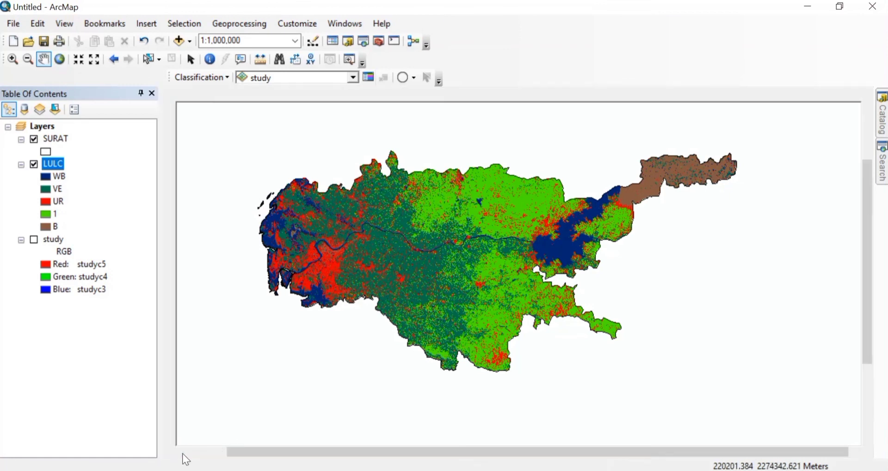
click(146, 24)
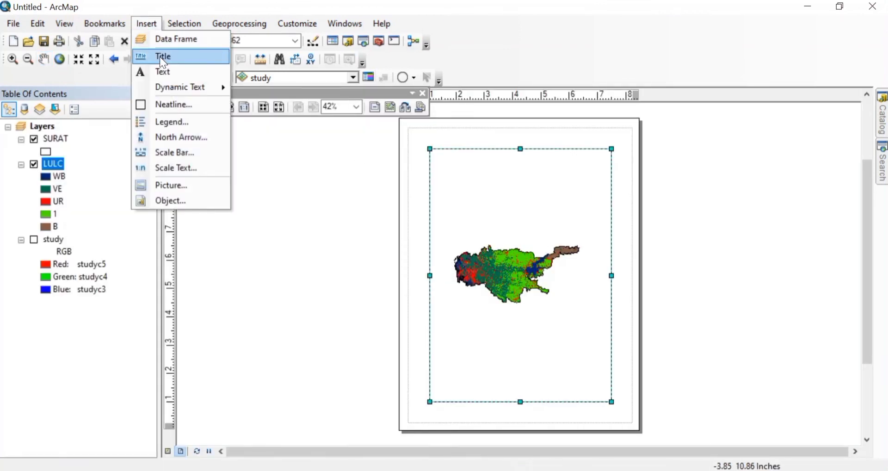
click(160, 57)
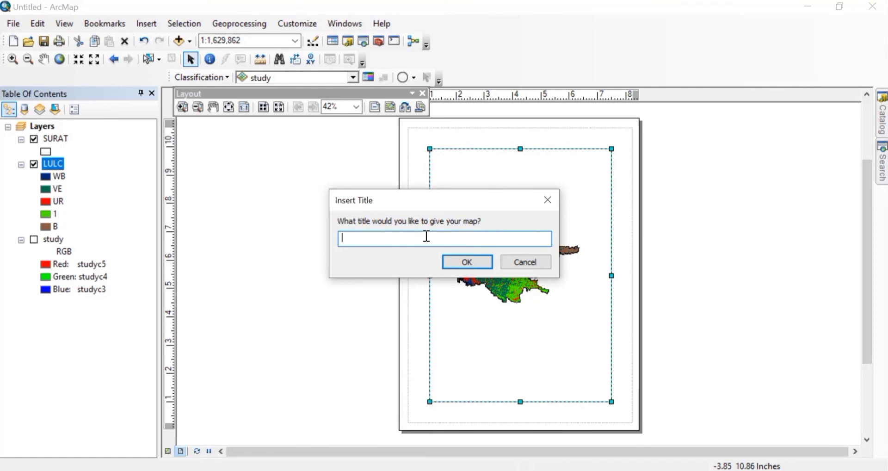
click(467, 262)
drag(524, 156, 524, 172)
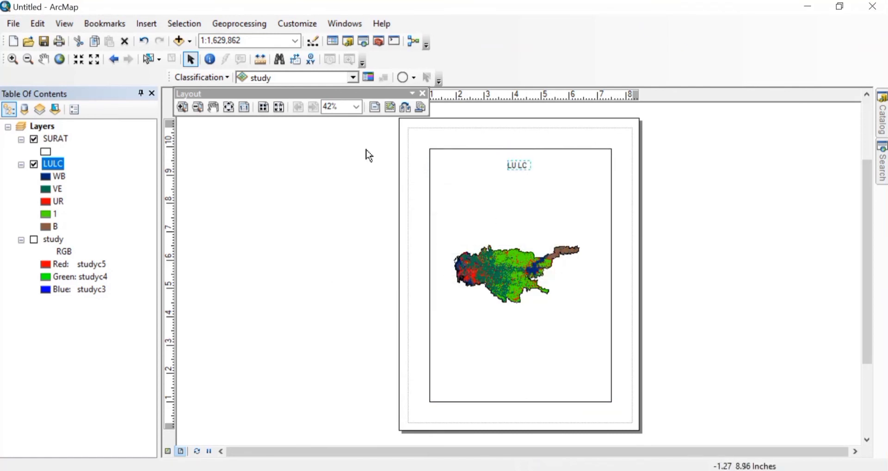
Insert an ESRI North 3 north arrow and place it in the upper right corner of the map frame
click(147, 24)
click(174, 137)
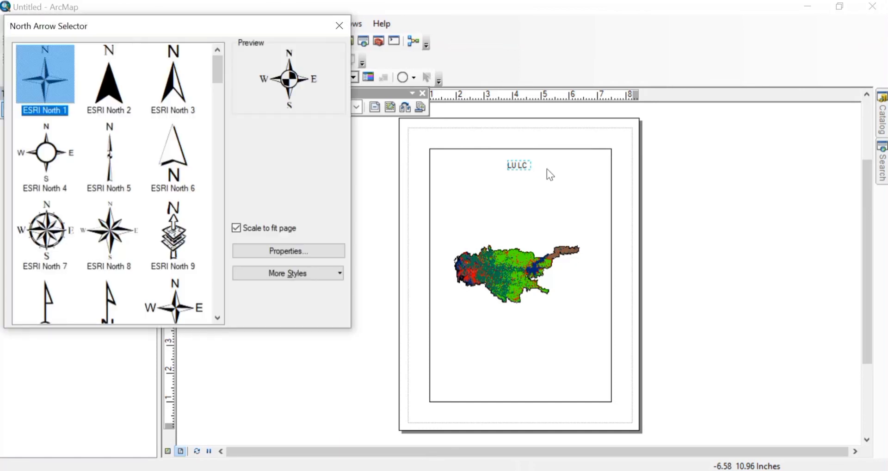
click(172, 105)
click(260, 317)
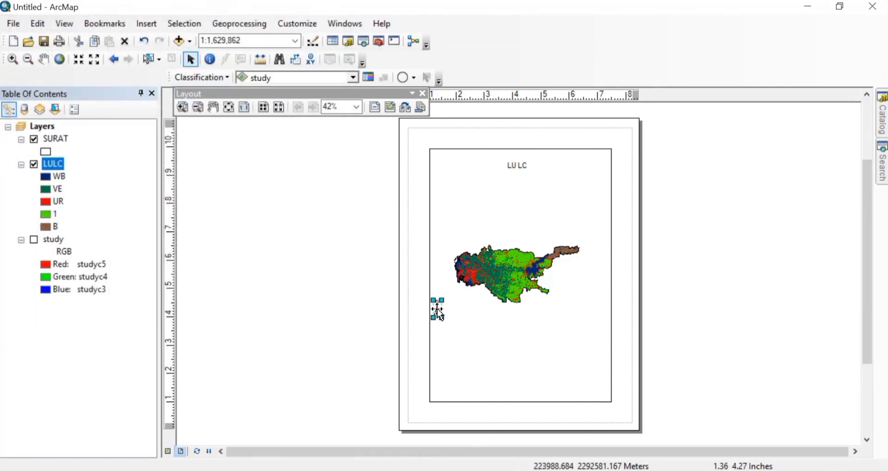
drag(440, 315, 590, 189)
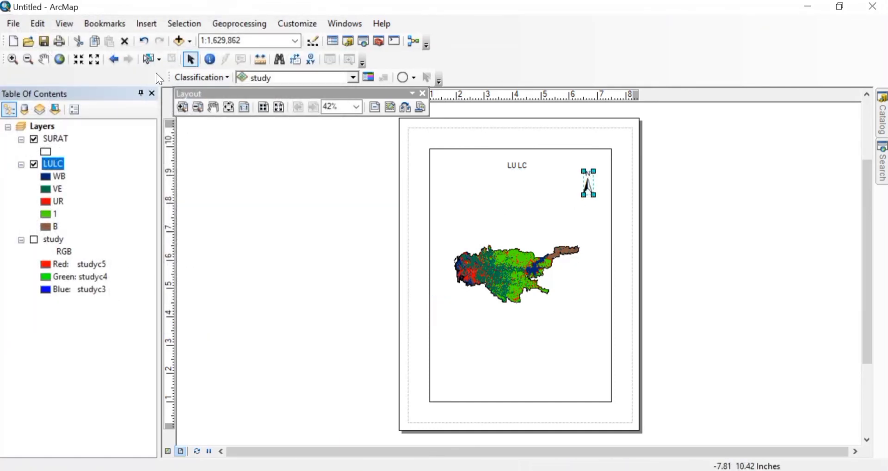
Insert the Alternating Scale Bar 2 Metric scale bar and place it inside the lower edge of the map frame, below the raster
click(147, 23)
click(175, 152)
scroll(99, 235, down, 3)
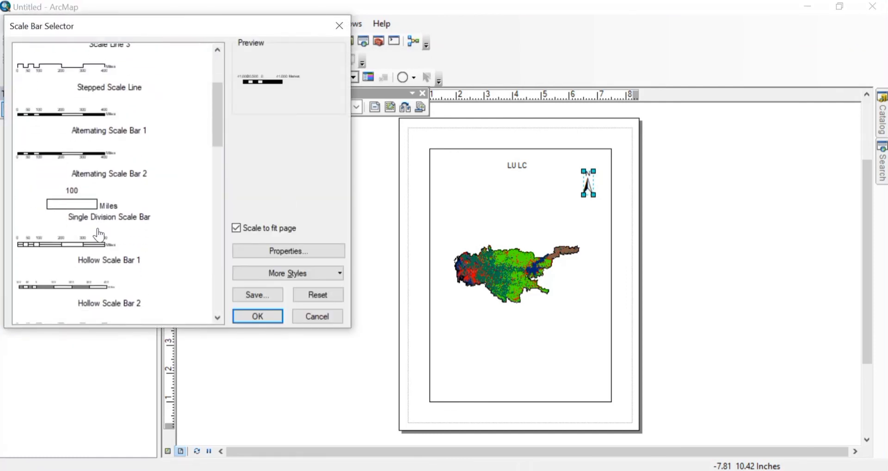
scroll(98, 234, down, 5)
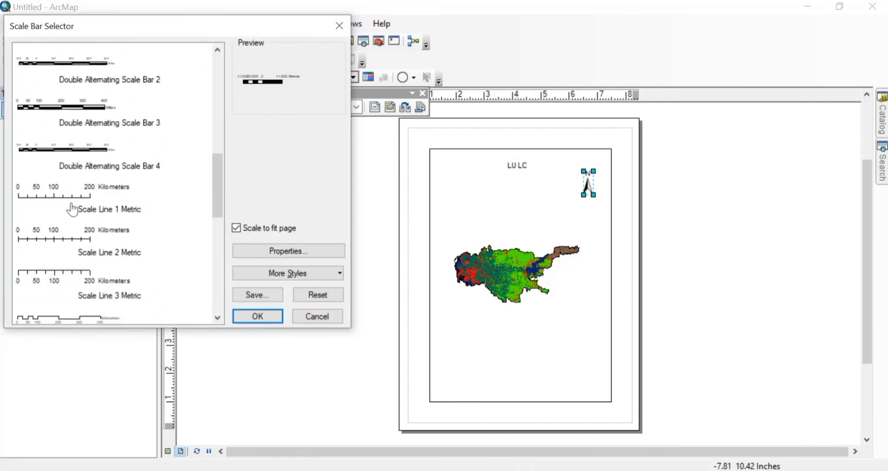
scroll(72, 209, down, 5)
click(76, 234)
click(261, 319)
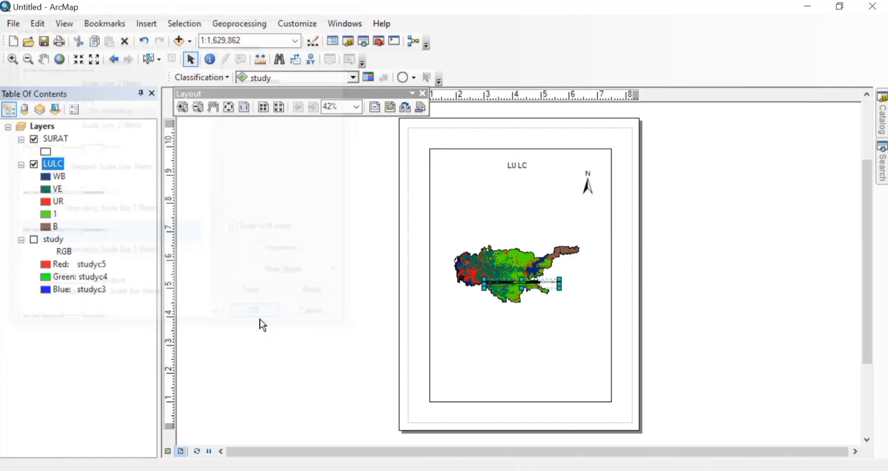
drag(483, 278, 471, 379)
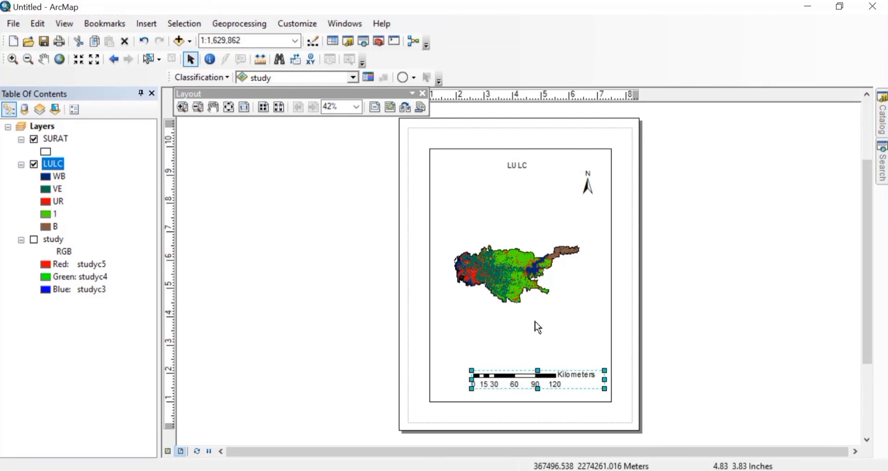
Start a one-column legend that includes the SURAT and LULC layers
click(146, 24)
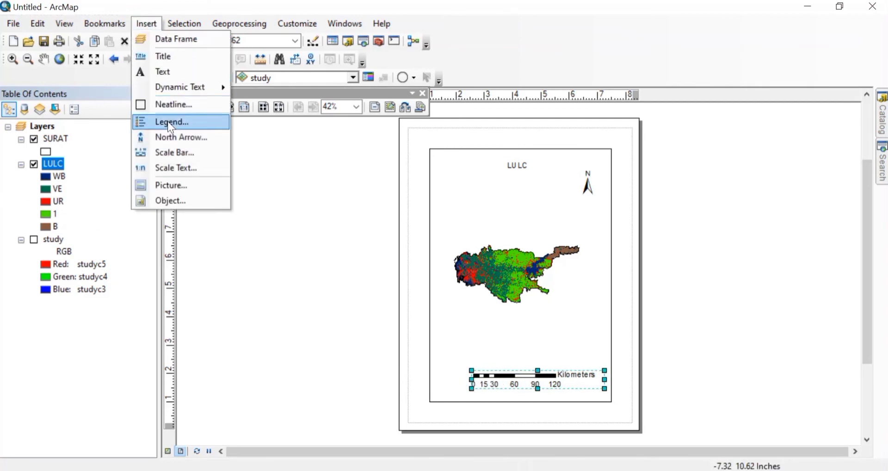
click(171, 123)
click(443, 163)
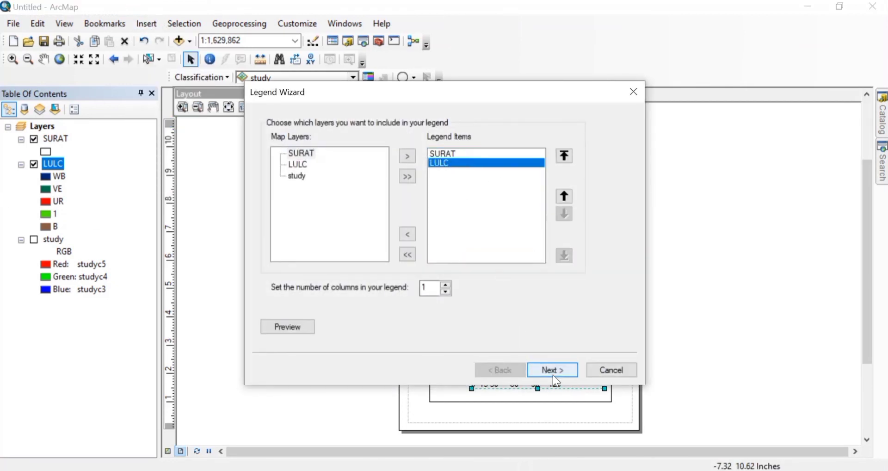
click(445, 153)
shift+click(448, 162)
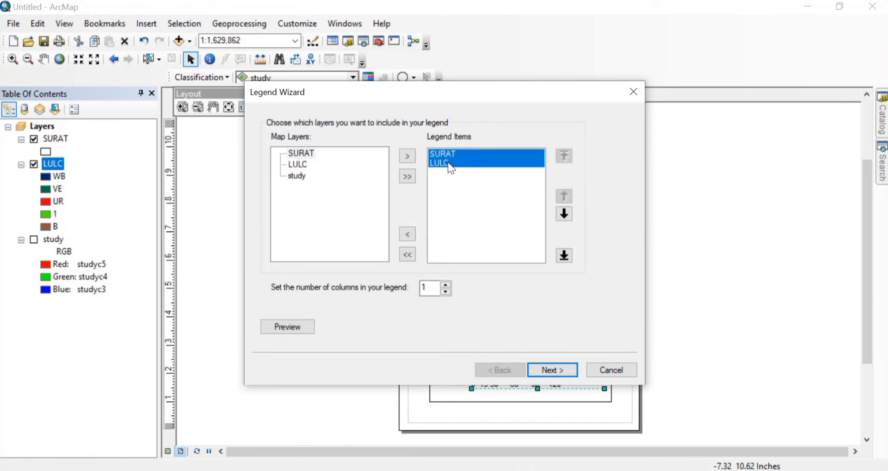
click(552, 371)
Format the legend title in bold Times New Roman at size 22
click(354, 245)
click(323, 297)
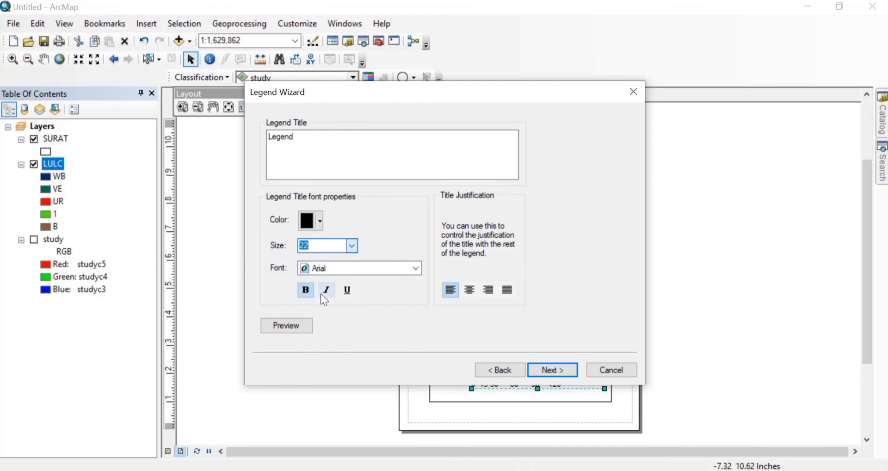
click(415, 268)
scroll(376, 283, down, 15)
click(365, 317)
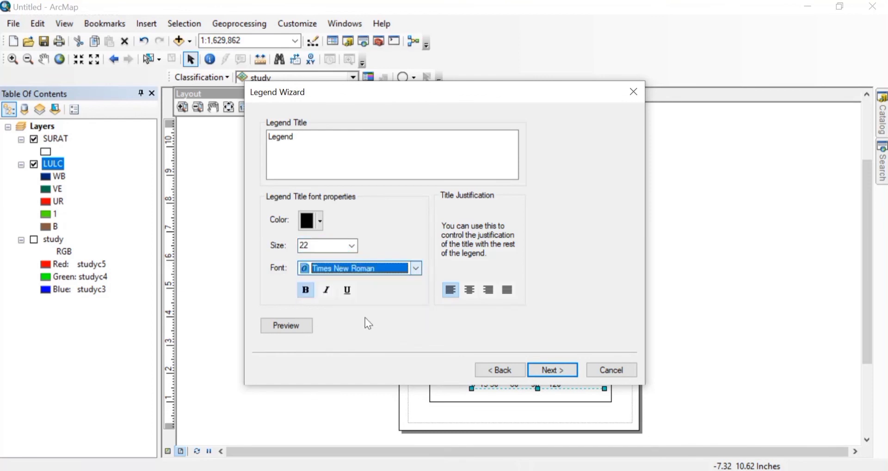
Finish the legend with default frame, patch and spacing settings, place it at the map frame's lower left, and shift the mapped raster slightly up and right
click(555, 369)
click(555, 370)
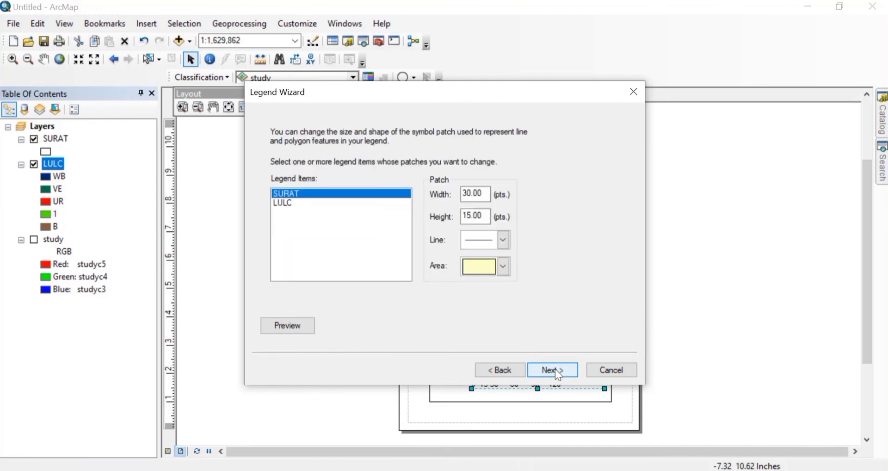
click(555, 369)
click(555, 369)
drag(454, 295, 462, 341)
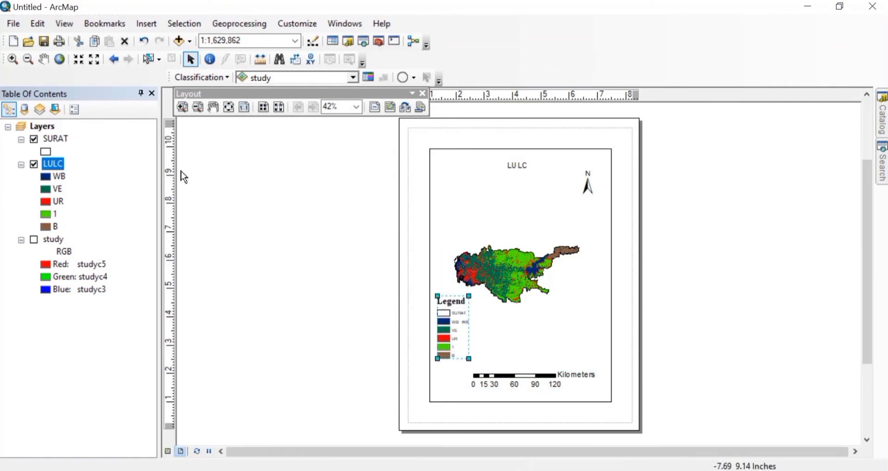
click(505, 253)
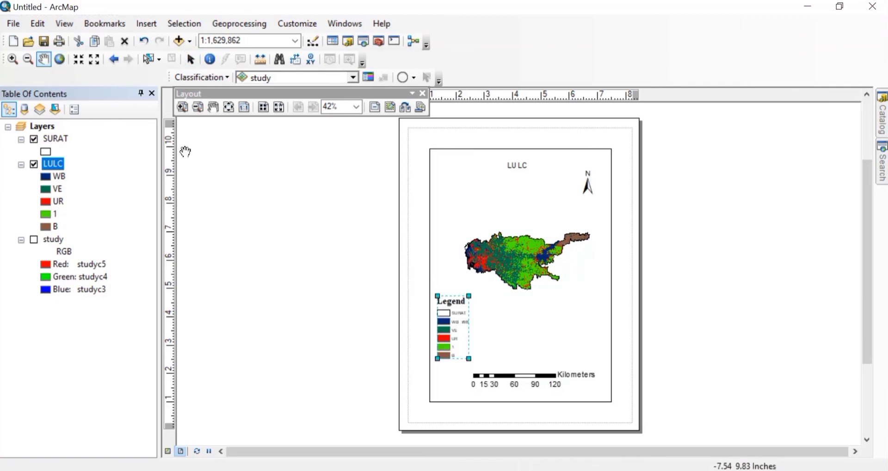
Add a labels-only graticule to the data frame, keeping the default name, intervals, axes and border settings
right_click(451, 151)
click(490, 403)
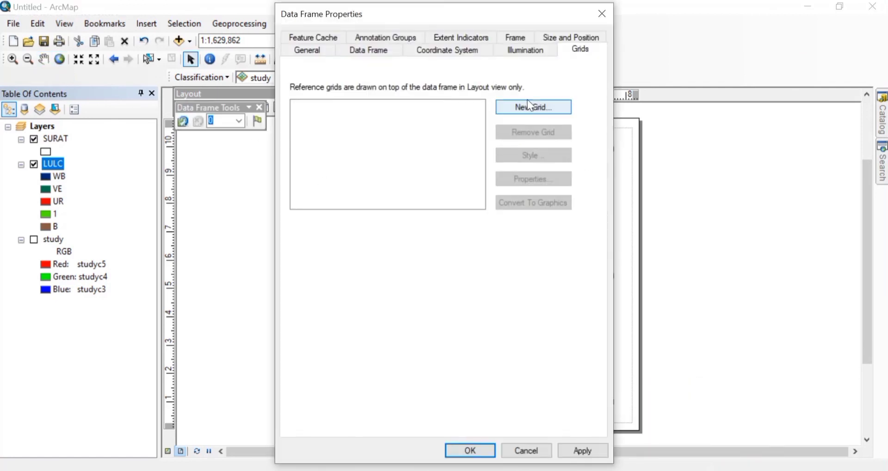
click(530, 107)
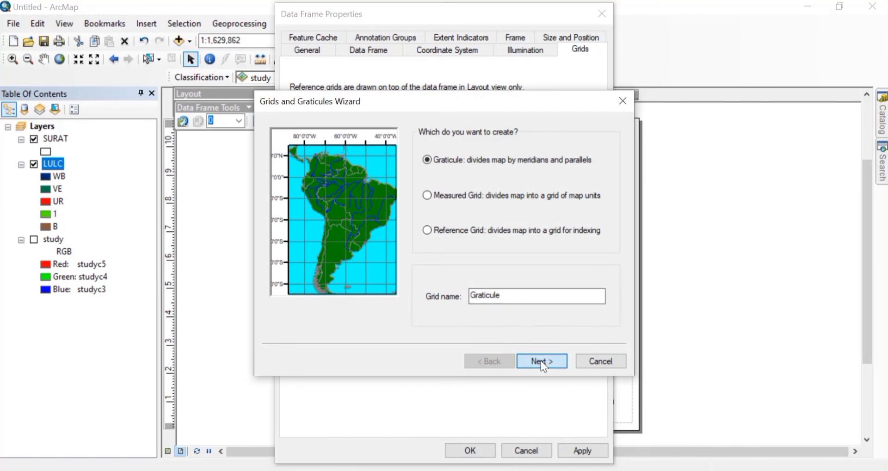
click(541, 360)
click(451, 149)
click(549, 360)
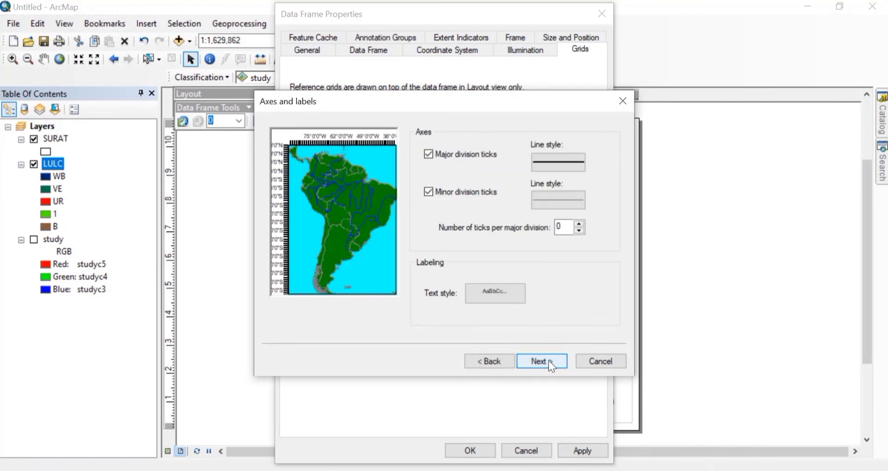
click(549, 359)
click(549, 360)
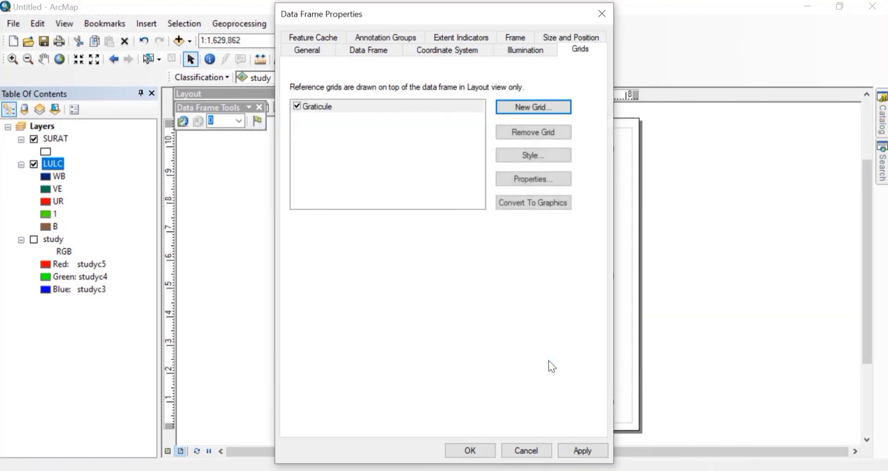
Turn off the graticule's top and bottom label axes and set the label size to 18
click(543, 188)
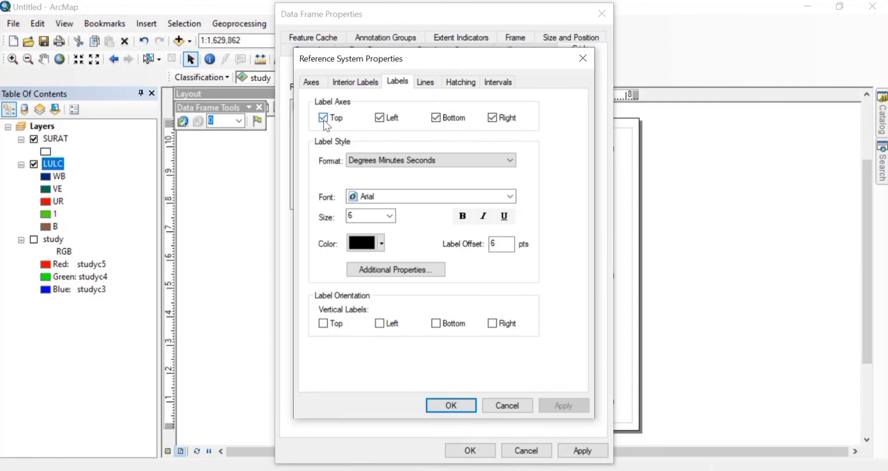
click(436, 118)
click(491, 117)
click(389, 216)
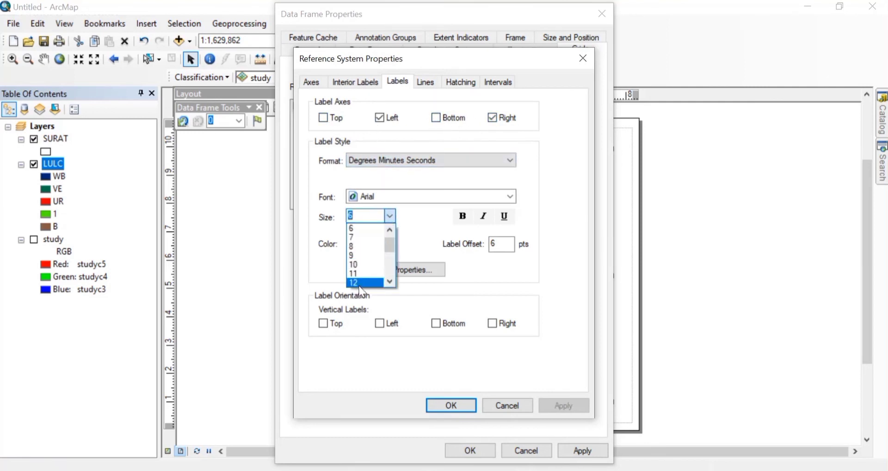
click(360, 283)
click(391, 215)
click(358, 258)
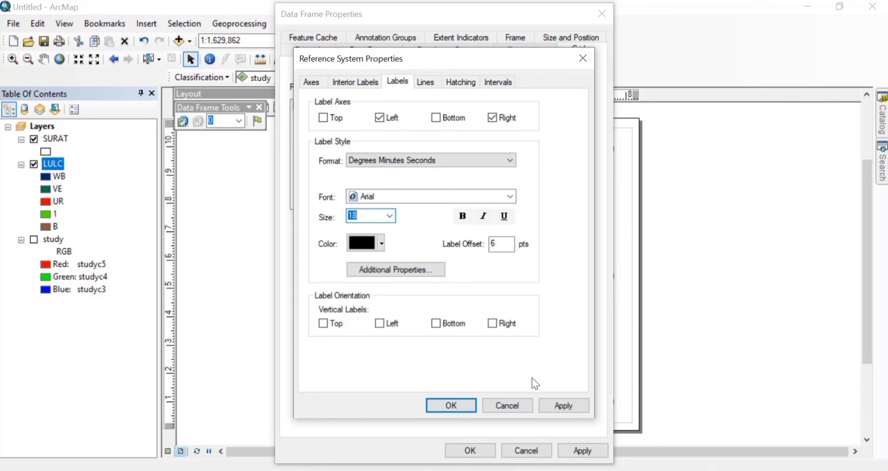
Orient the left and right graticule labels vertically, turn the top and bottom labels back on, and apply the grid to the data frame
click(380, 323)
click(492, 324)
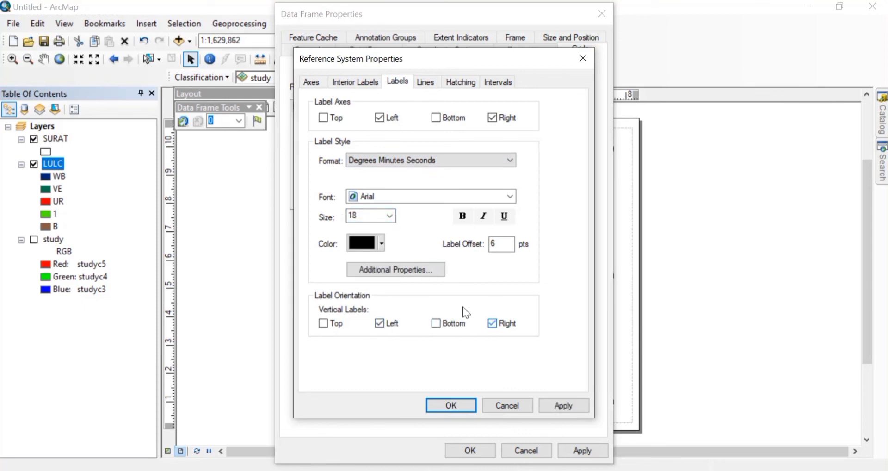
click(324, 119)
click(436, 118)
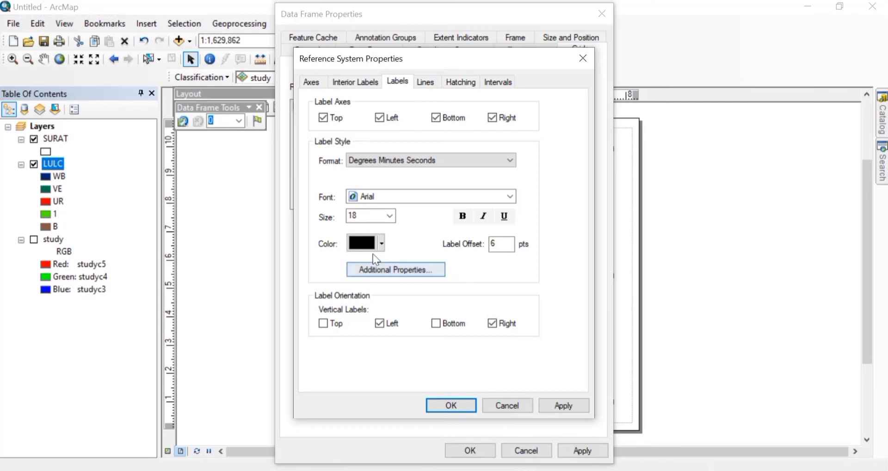
click(451, 405)
click(574, 451)
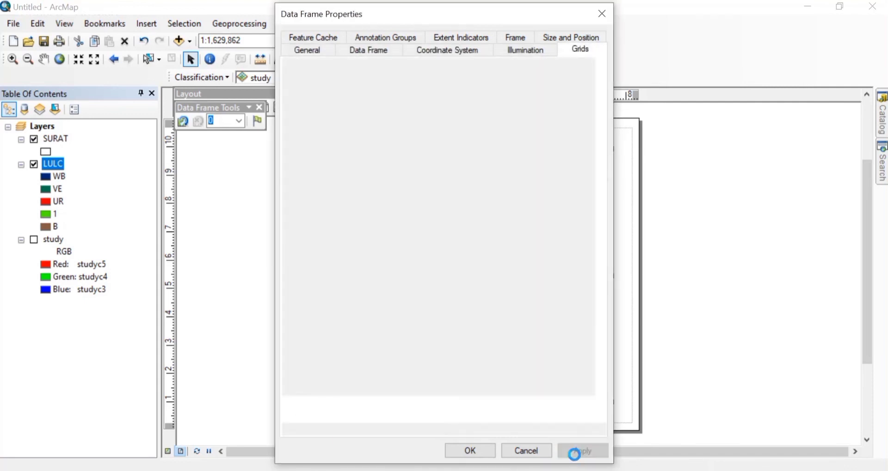
click(470, 451)
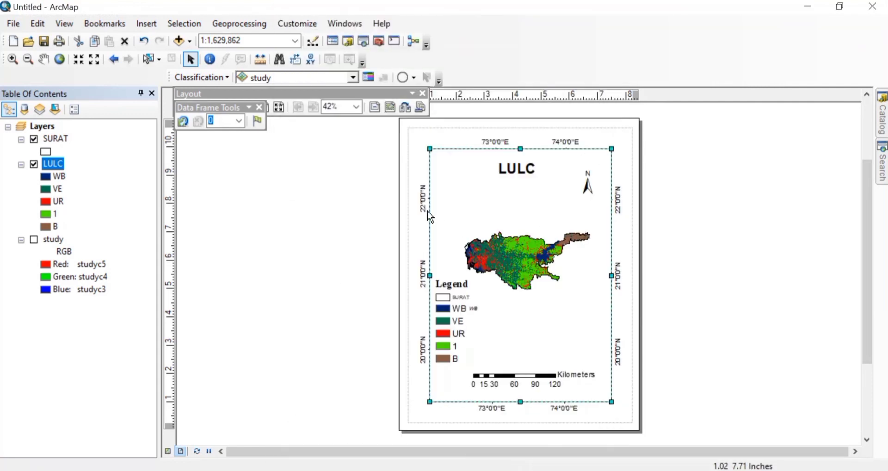
Deselect the map frame and remove the duplicate small WB label beside the WB class in the legend
click(368, 255)
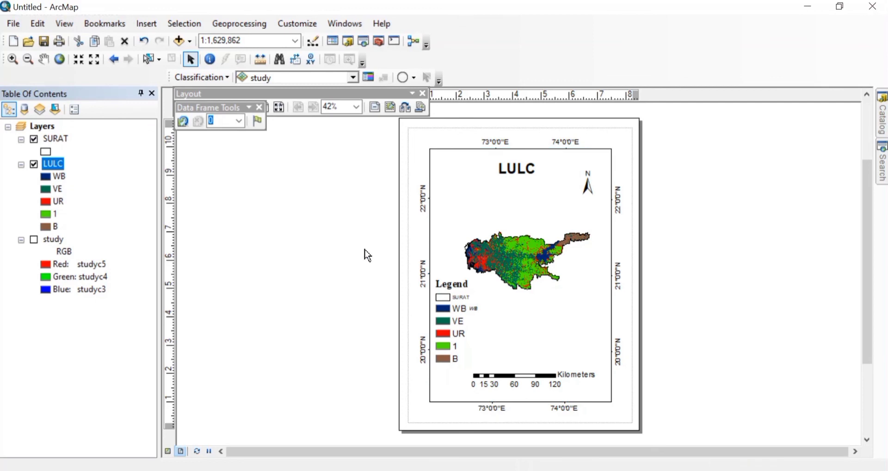
click(59, 183)
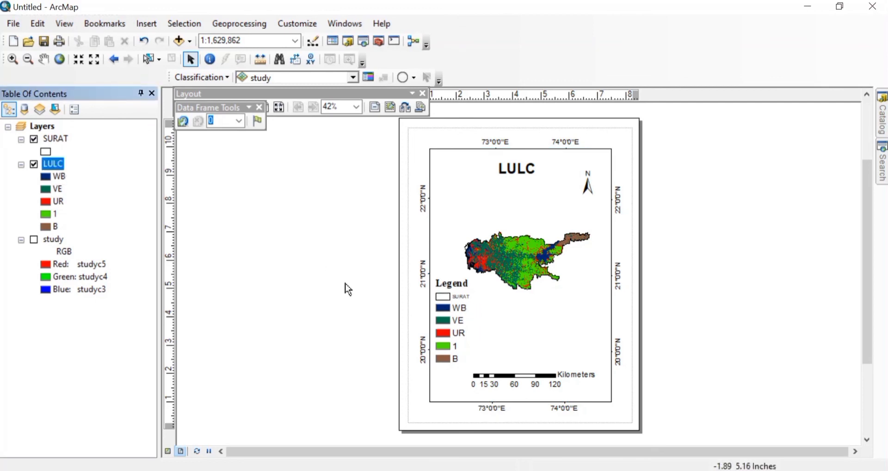